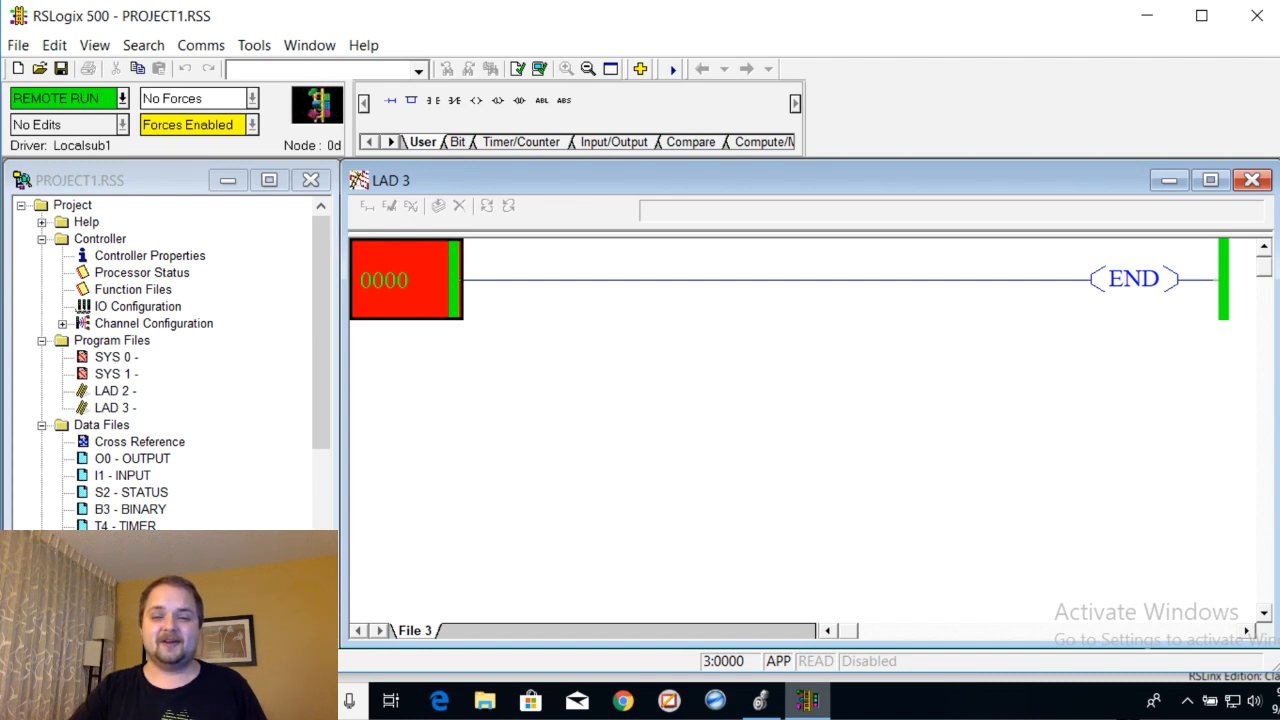
- Switch from the RSLogix 500 project to Logix Designer, where the MainRoutine is open
key(alt+Tab)
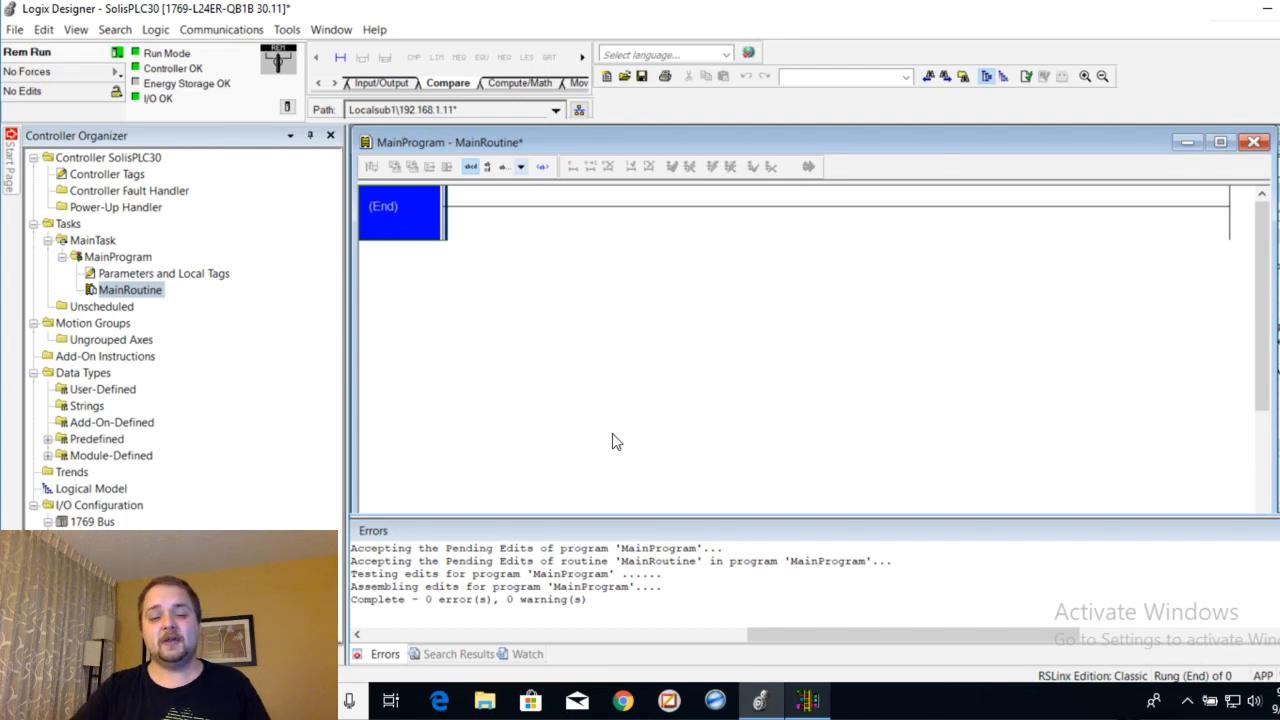
click(806, 703)
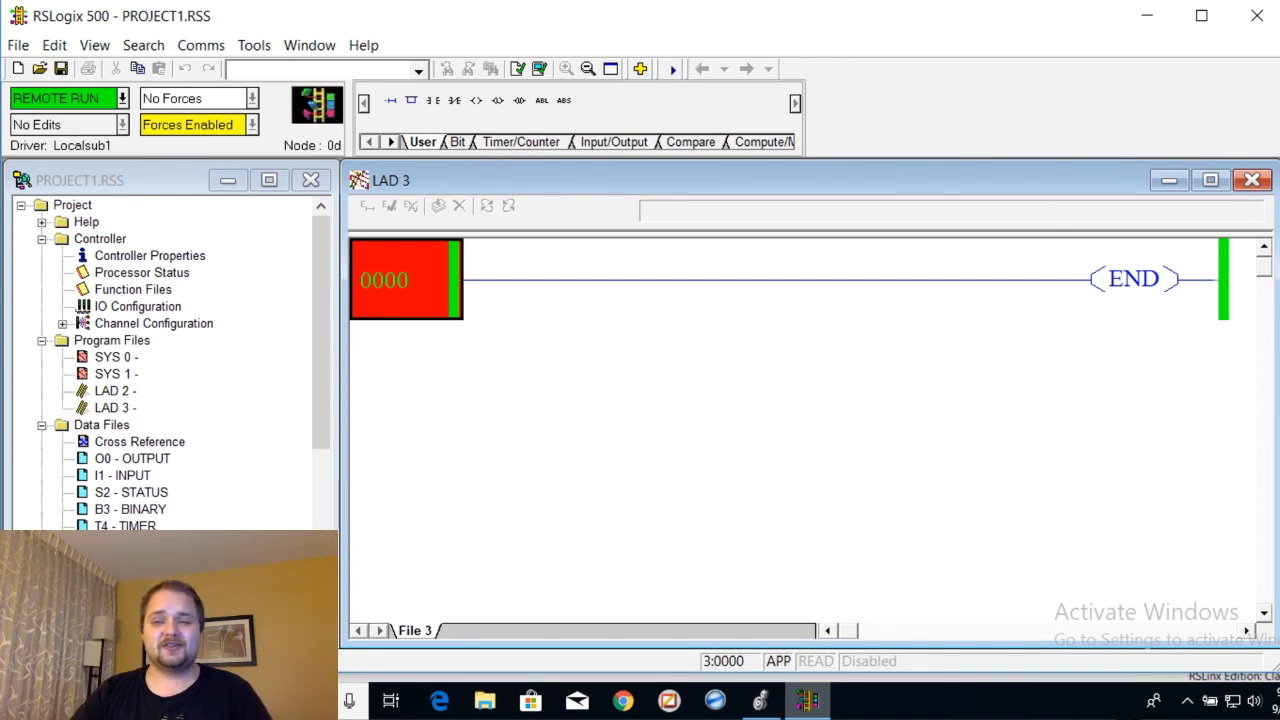
click(1147, 16)
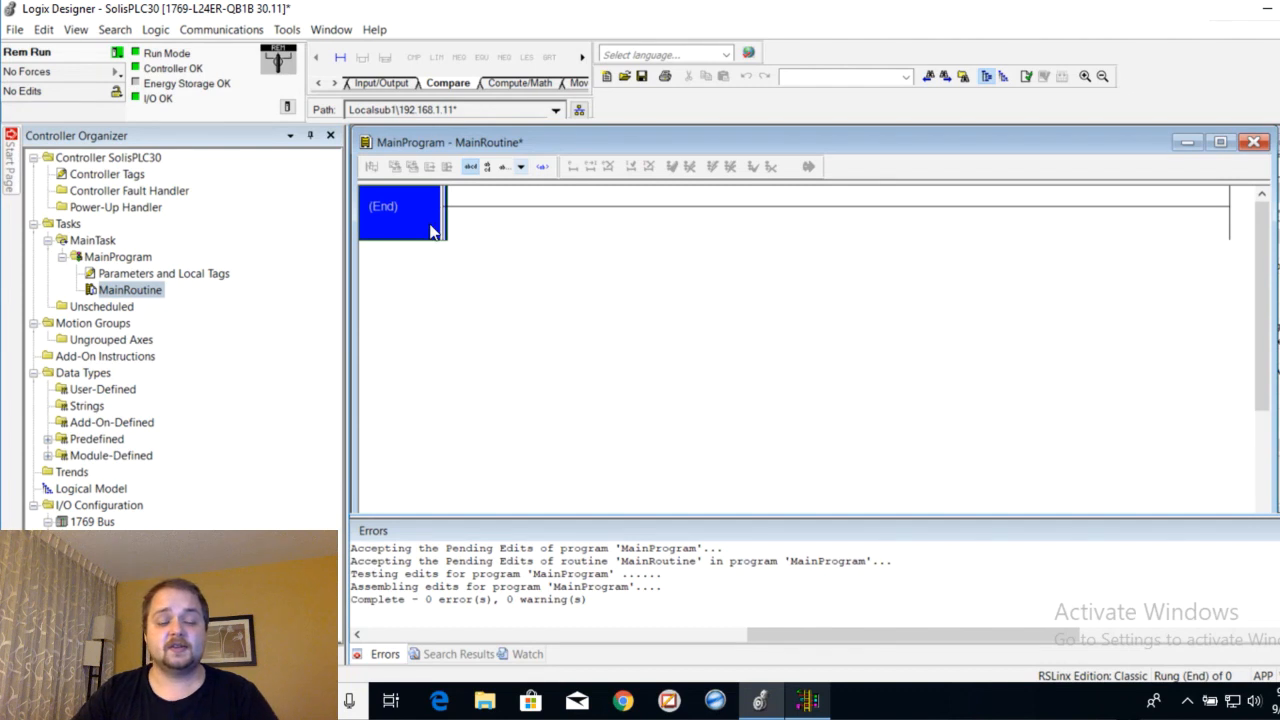
- Add a rung to the empty MainRoutine and place an MSG instruction on it
click(341, 57)
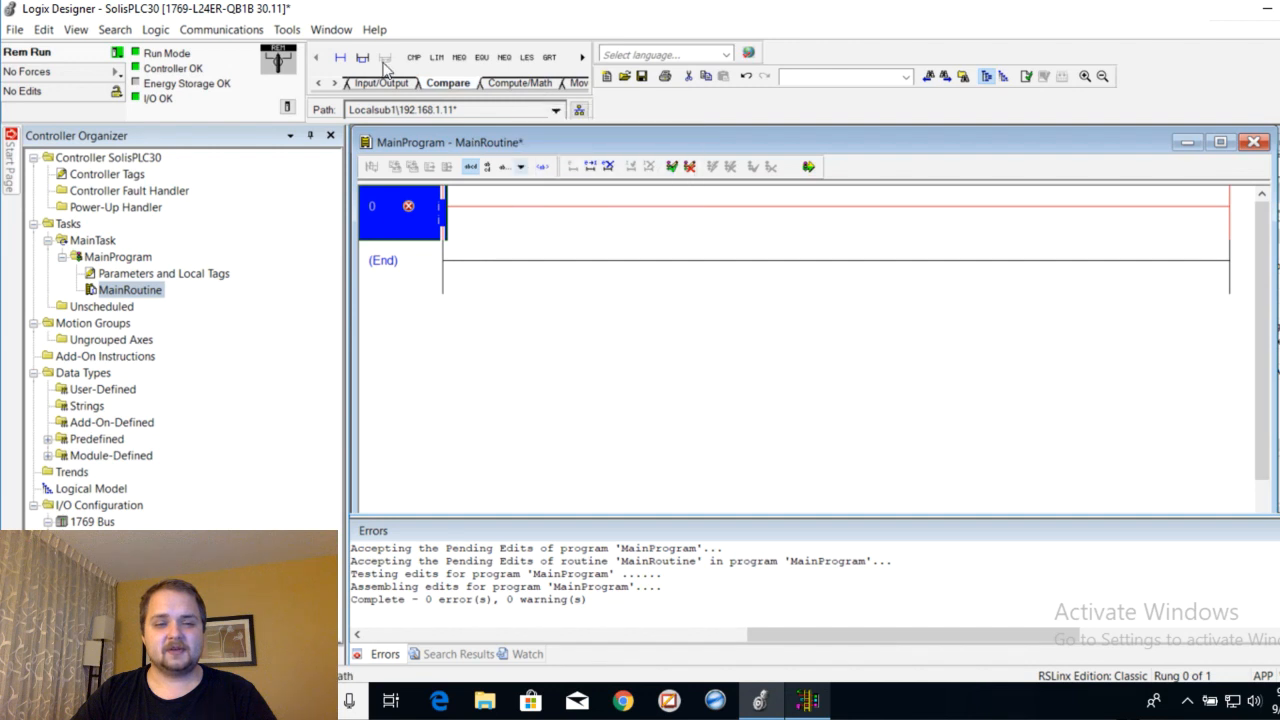
click(411, 58)
double_click(538, 193)
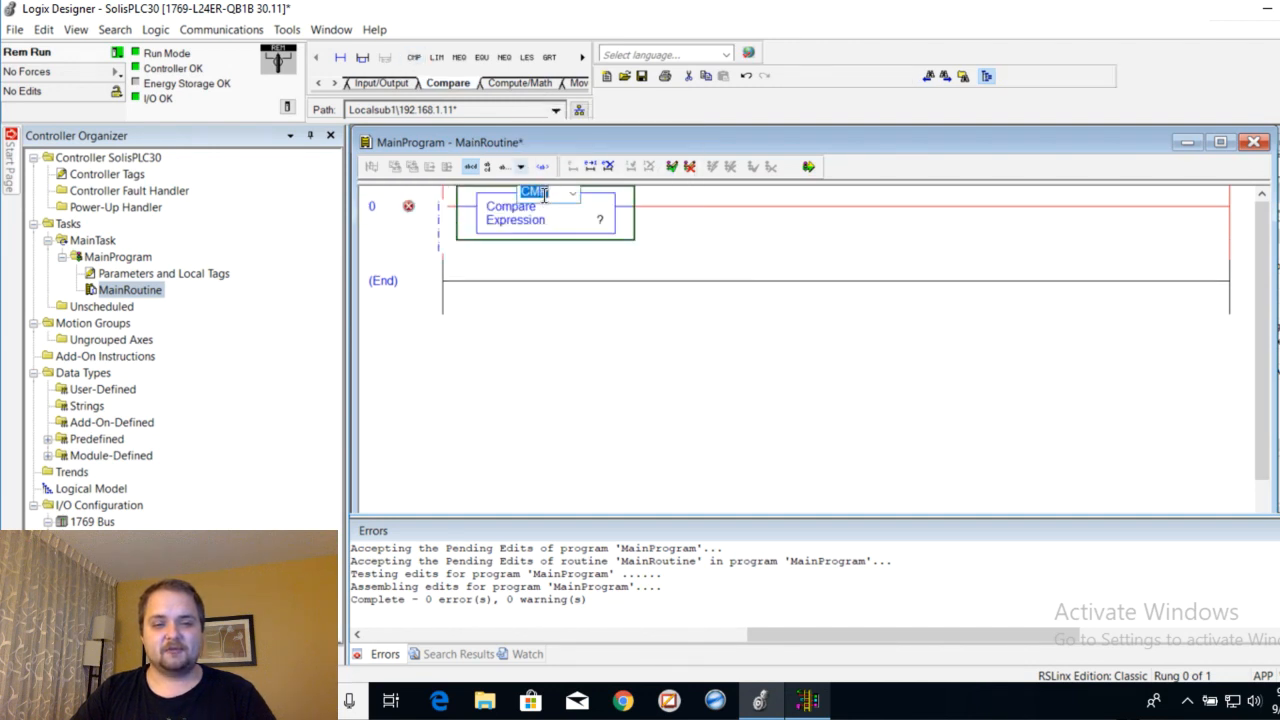
text(MS)
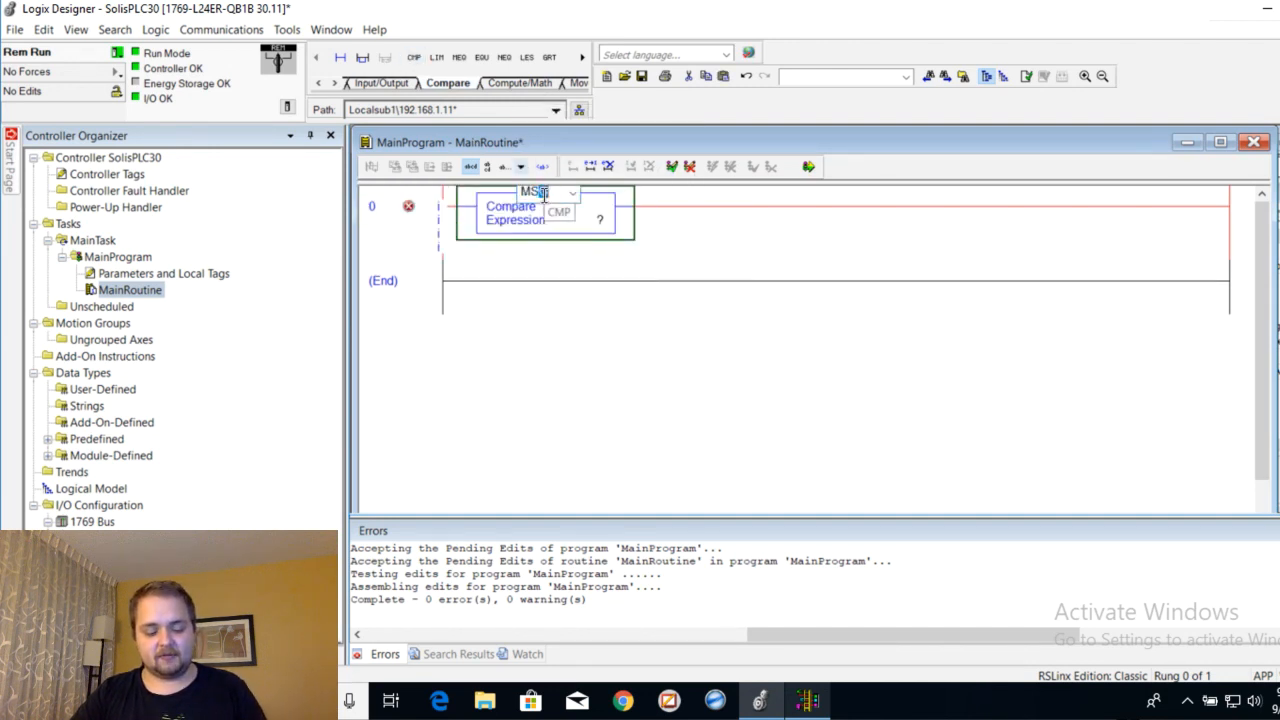
text(G)
key(Return)
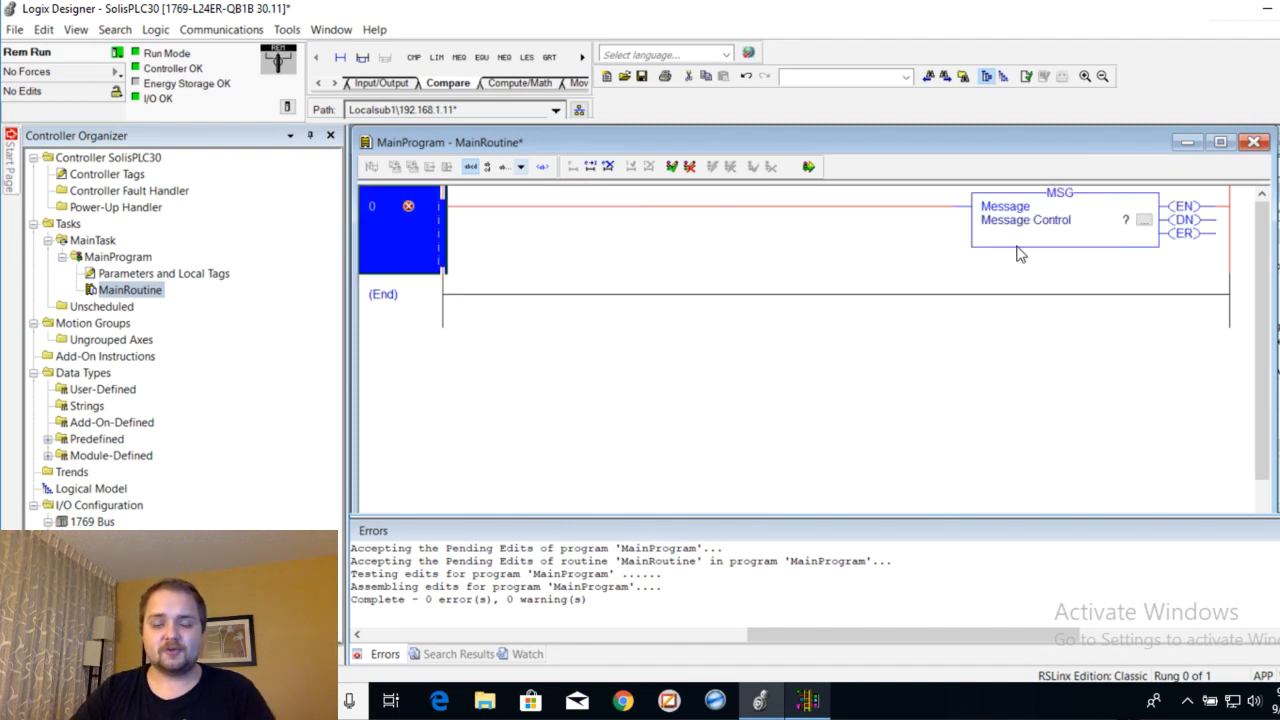
- Enter MSG_CONTROL_ML1100_R as the message control tag of the MSG instruction
click(1095, 224)
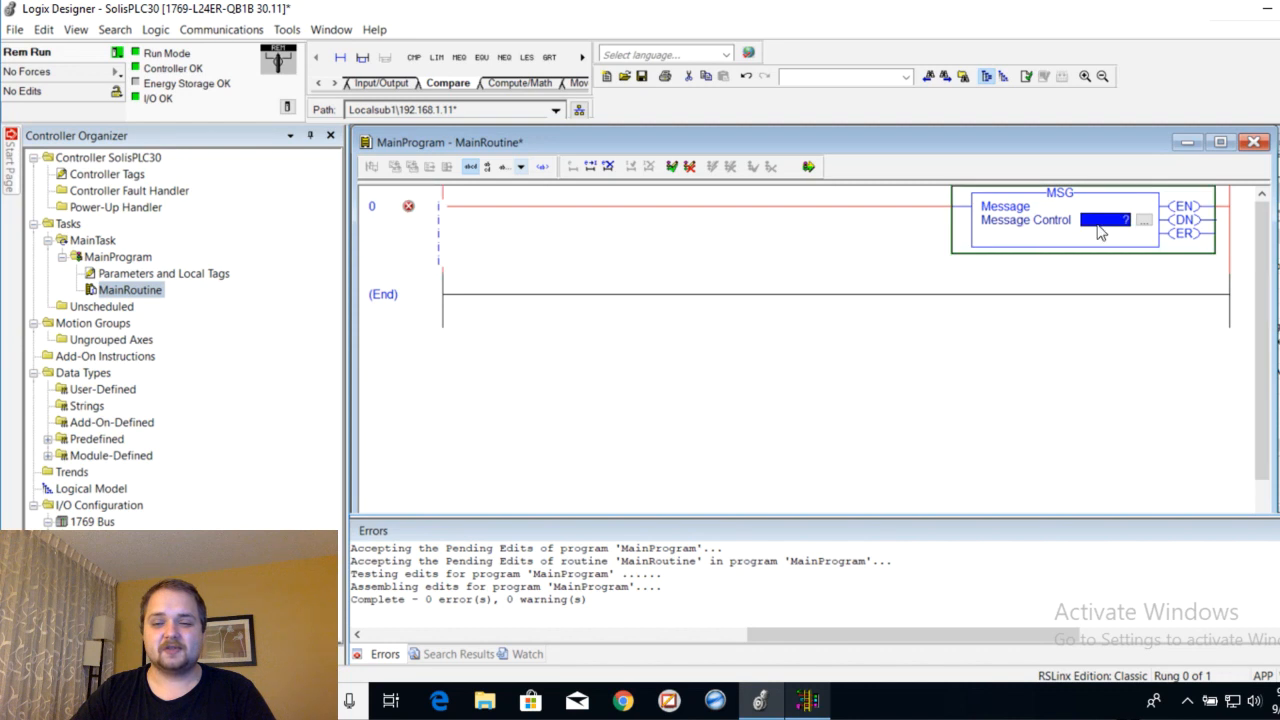
click(1104, 224)
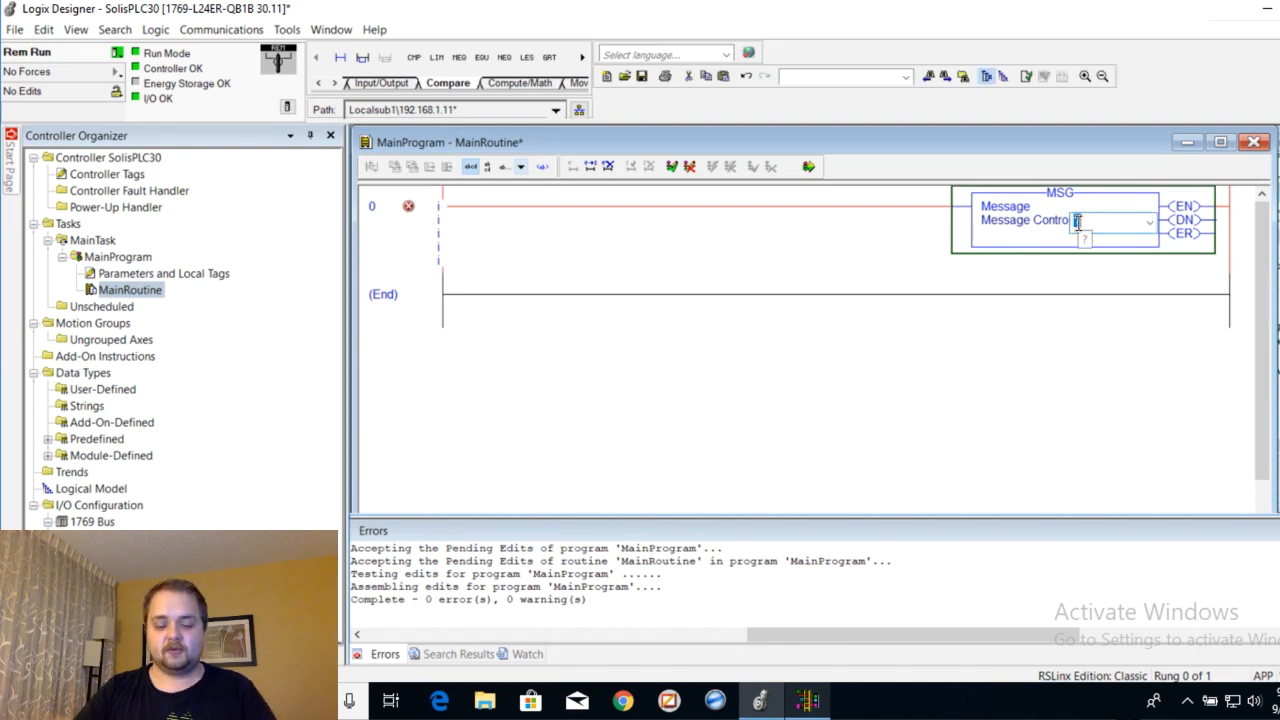
text(MSG_CO)
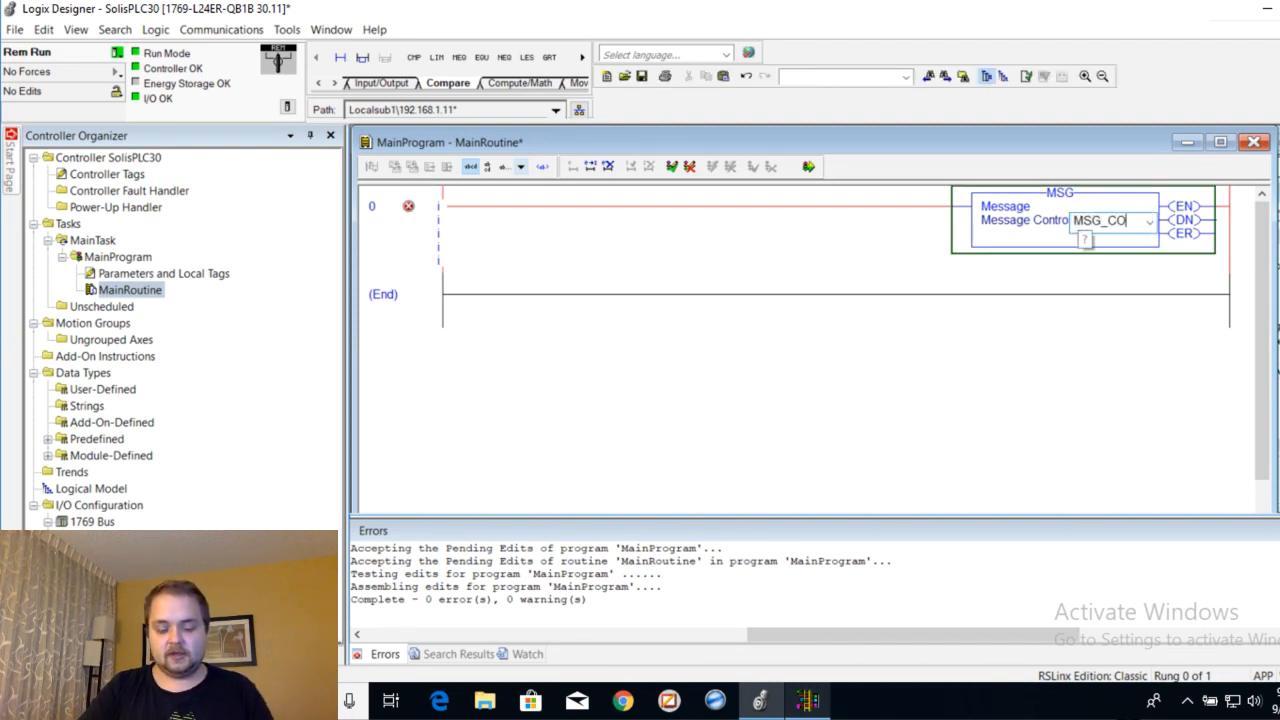
text(NTROL_)
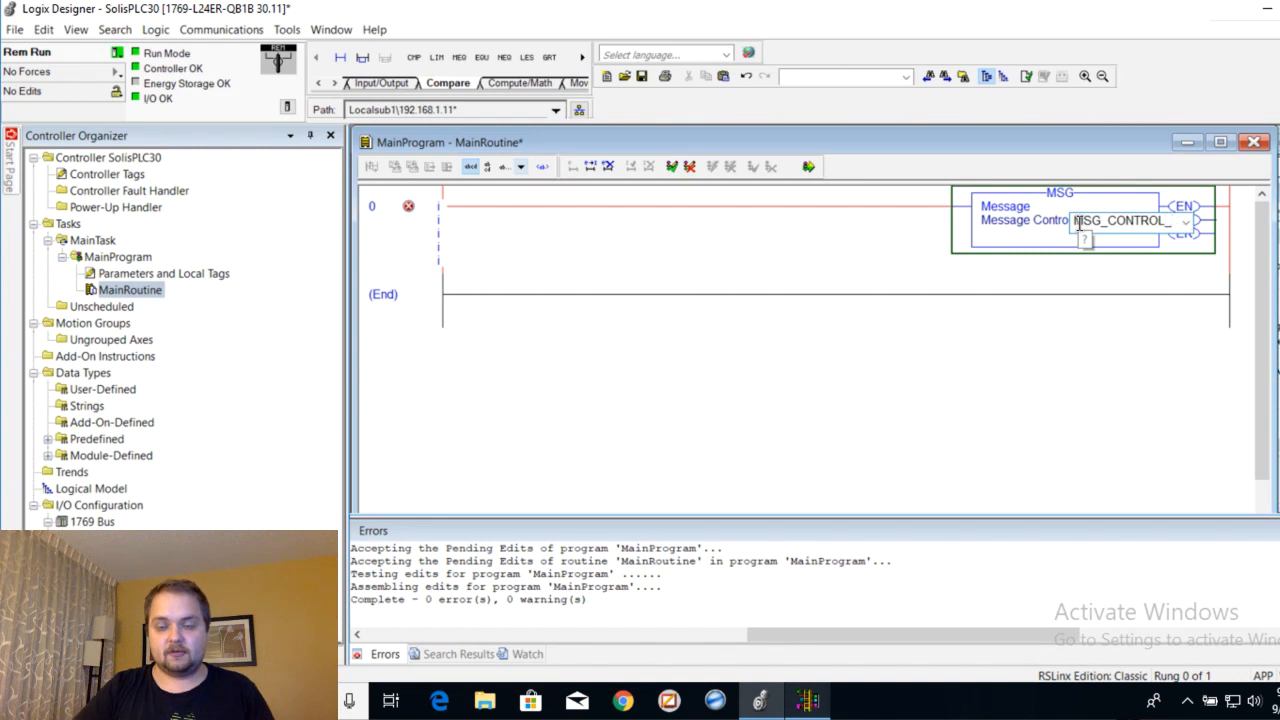
text(MICROL)
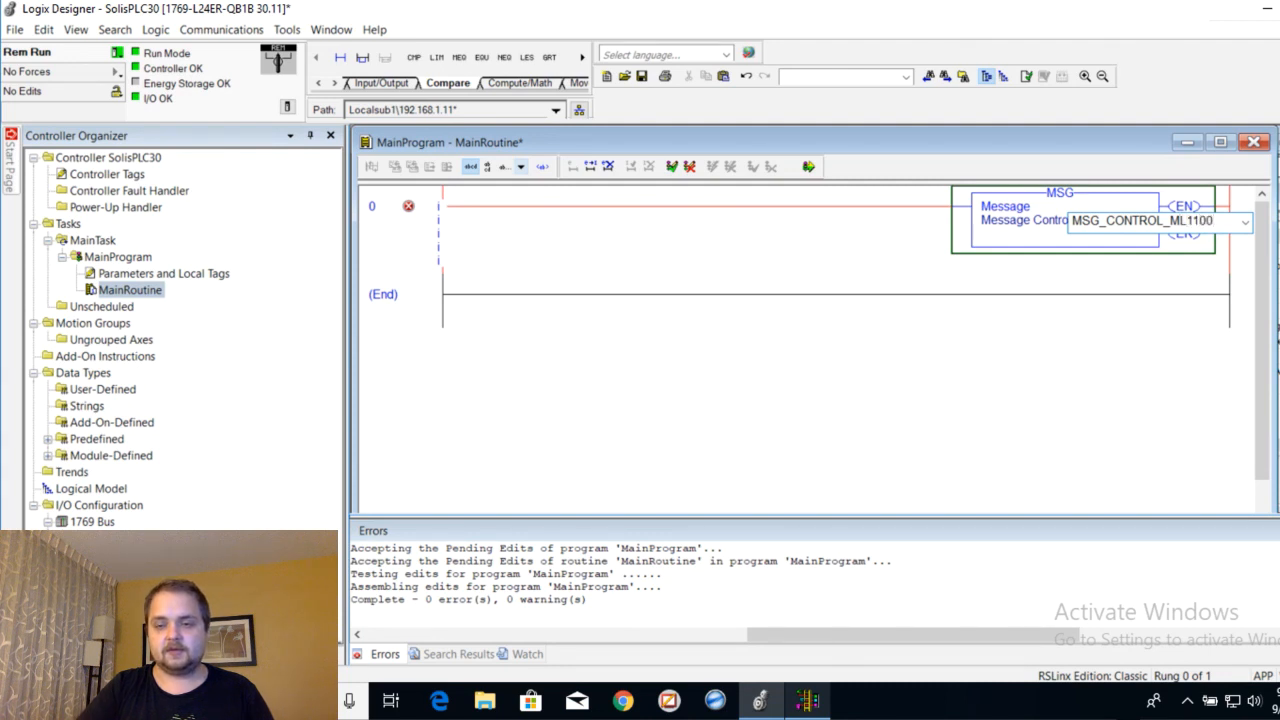
text(READ)
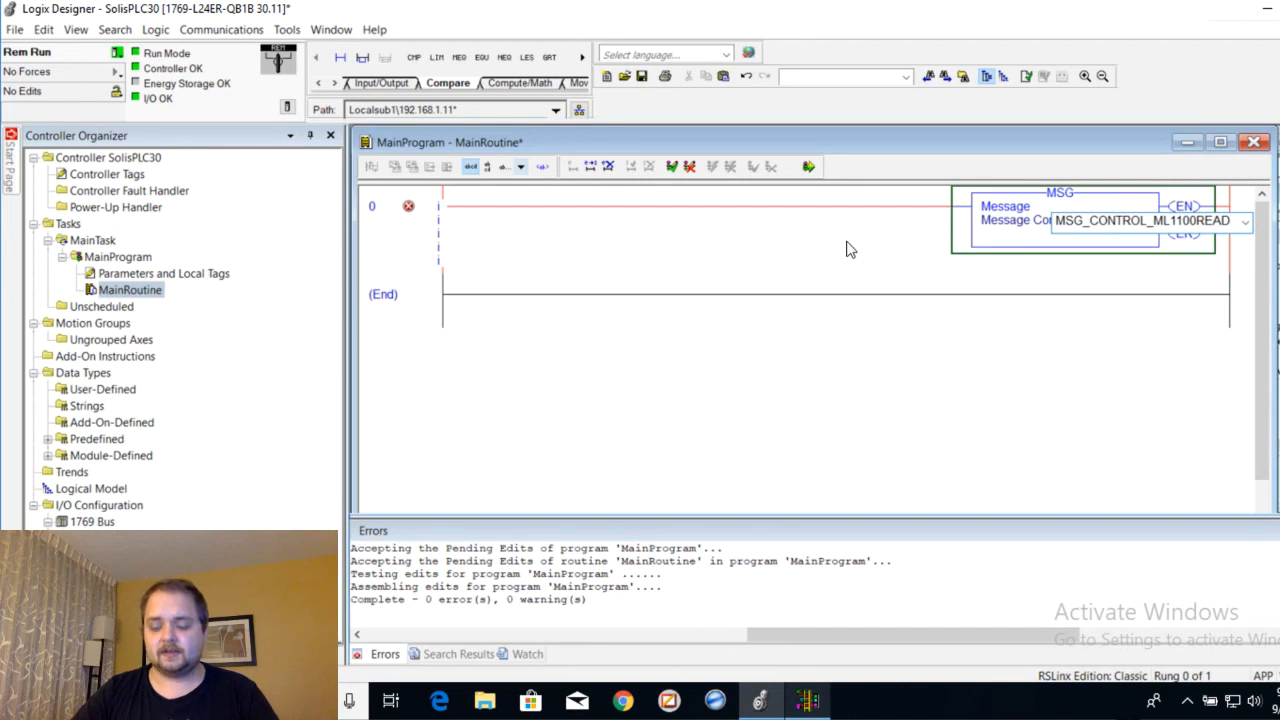
key(BackSpace)
key(BackSpace)
key(BackSpace)
key(BackSpace)
text(_)
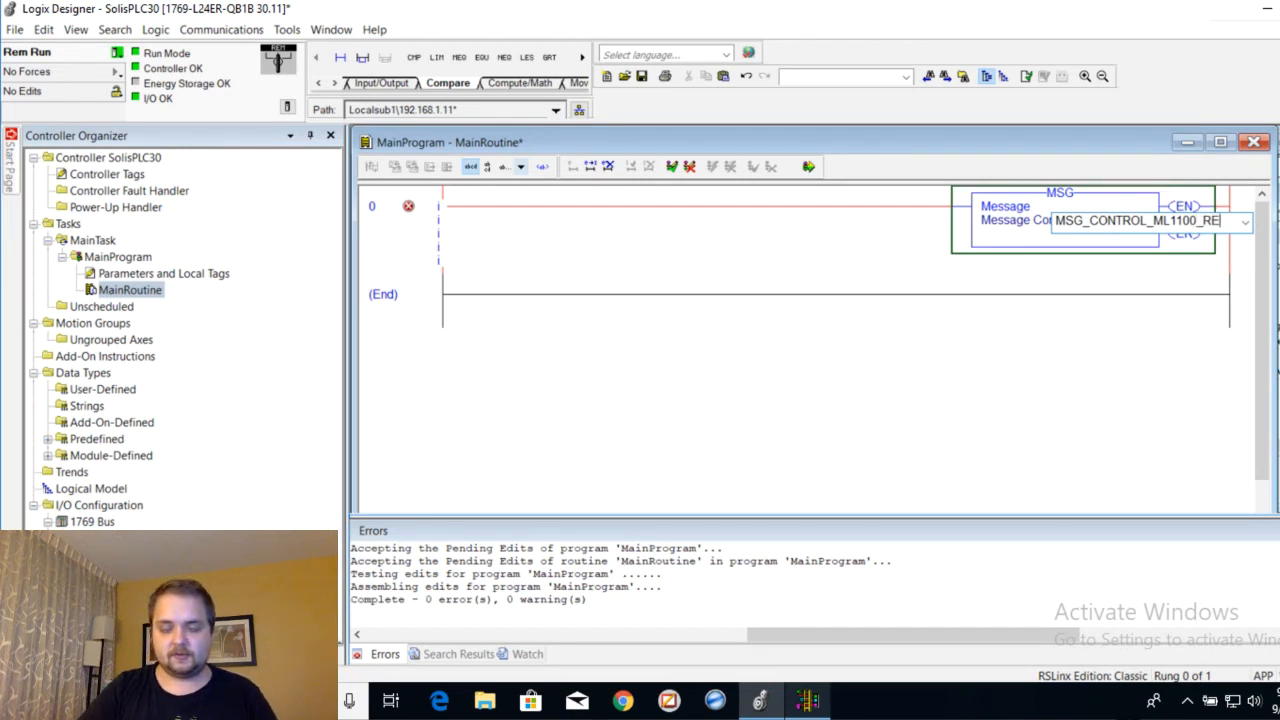
click(768, 248)
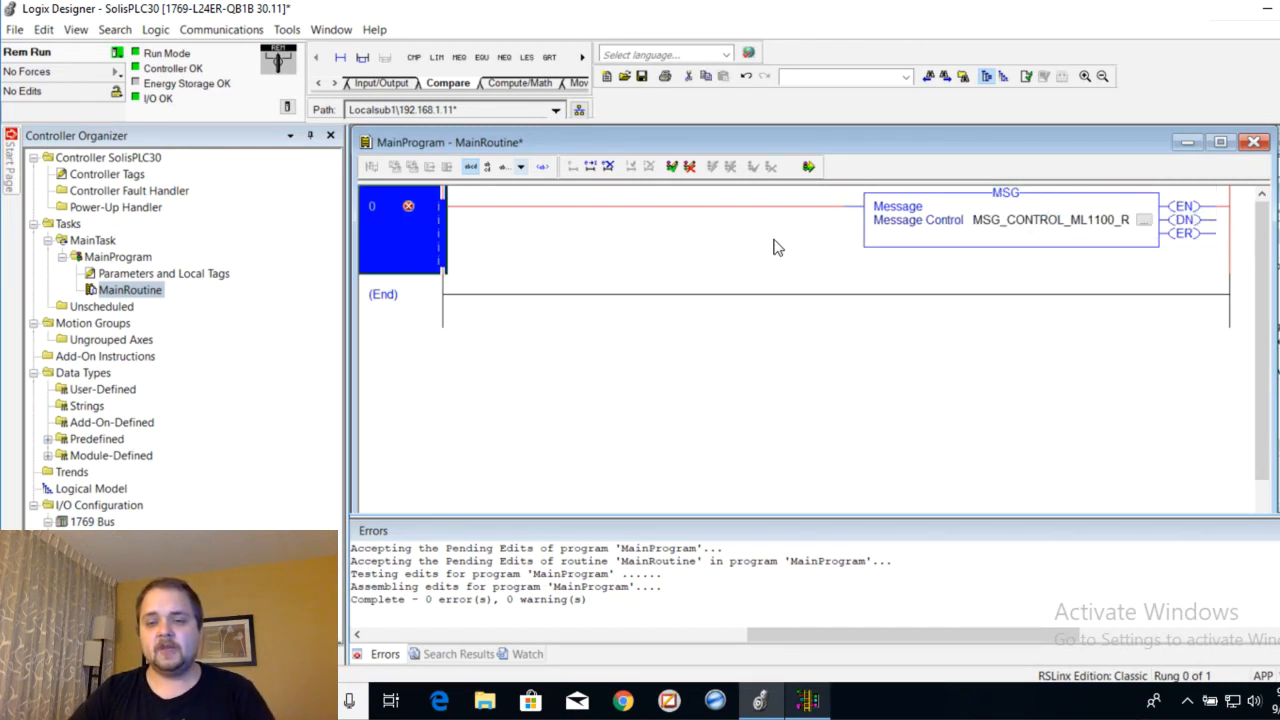
- Create the undefined message control tag as a base tag of data type MESSAGE in the SolisPLC30 scope with Read/Write access
right_click(1035, 228)
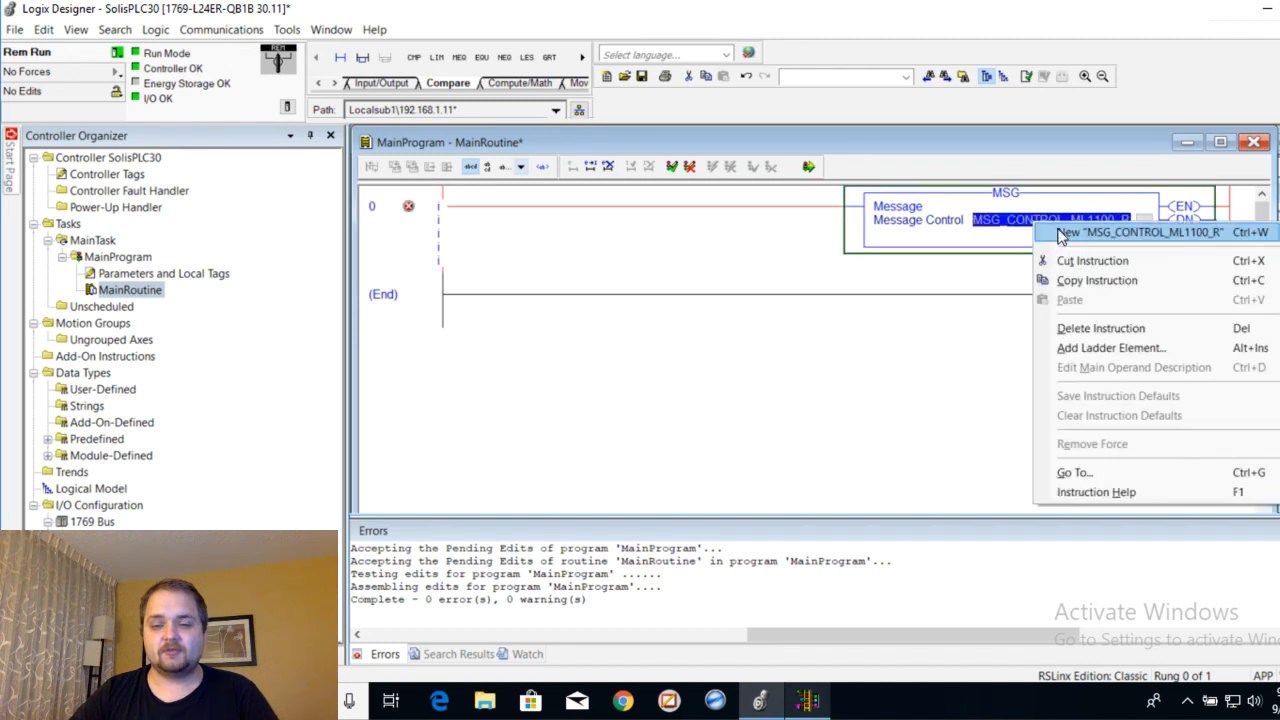
click(1062, 236)
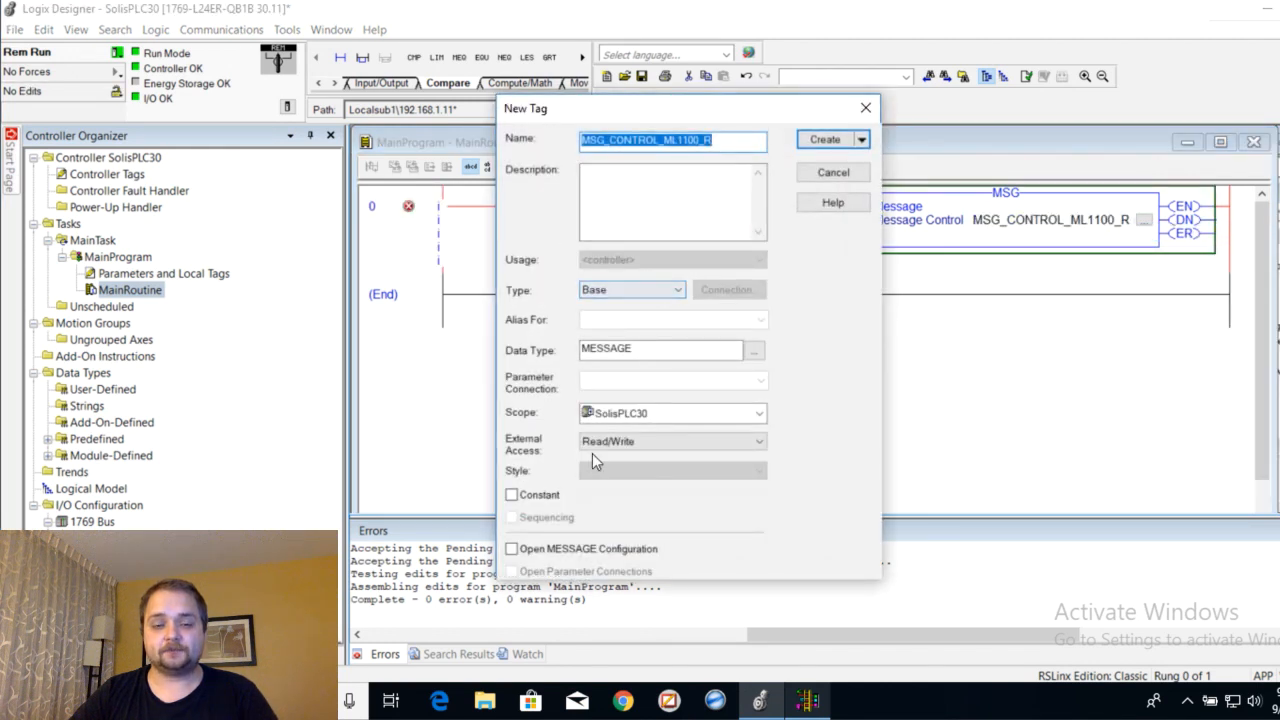
drag(652, 343, 538, 345)
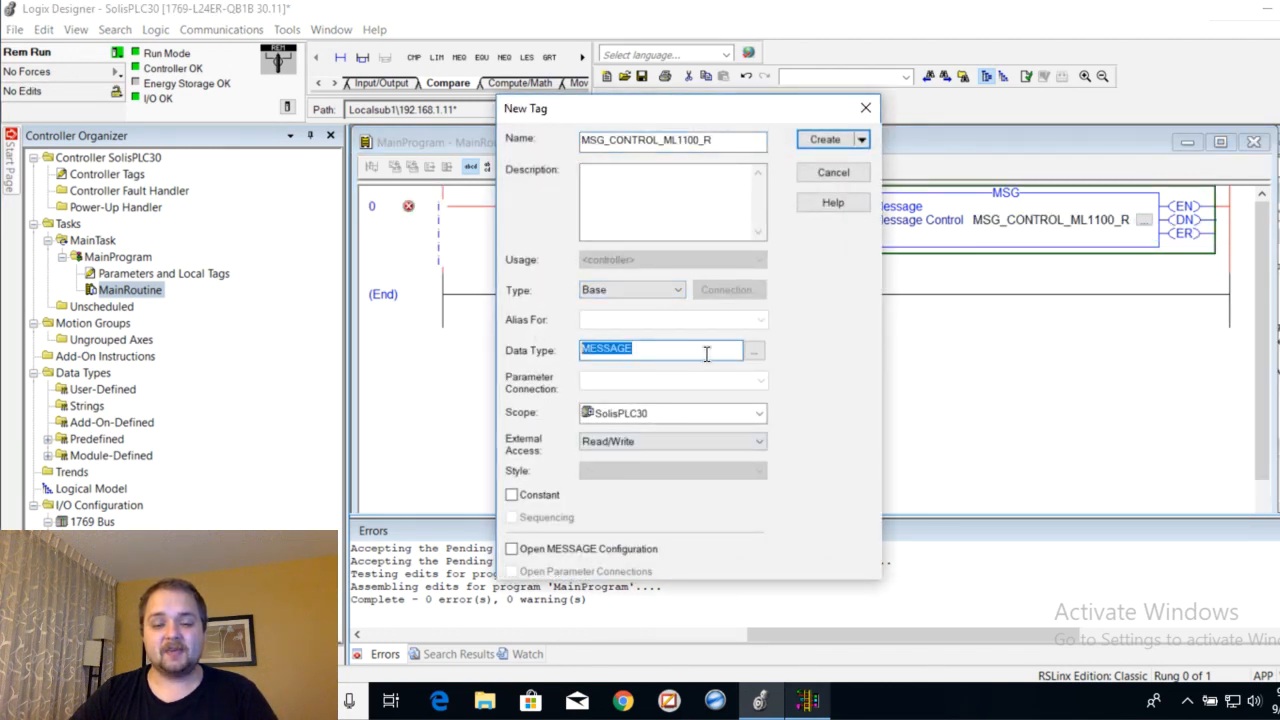
drag(706, 354, 560, 366)
click(647, 354)
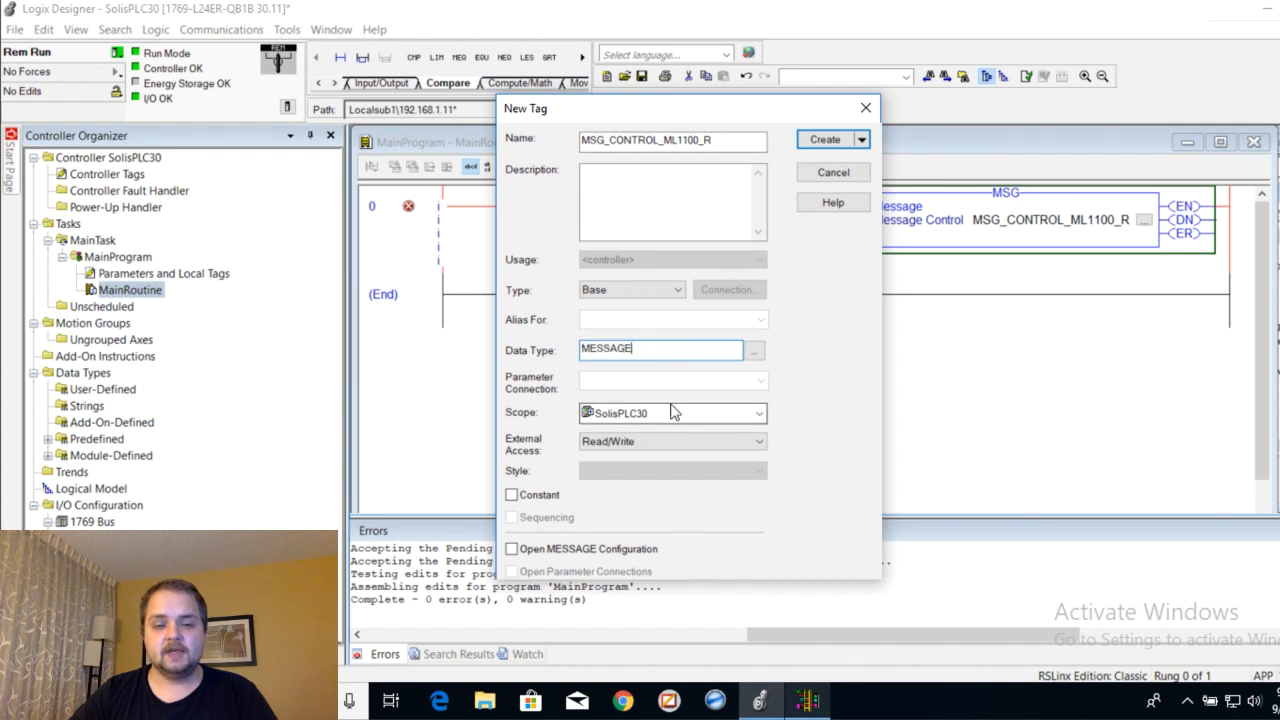
click(826, 140)
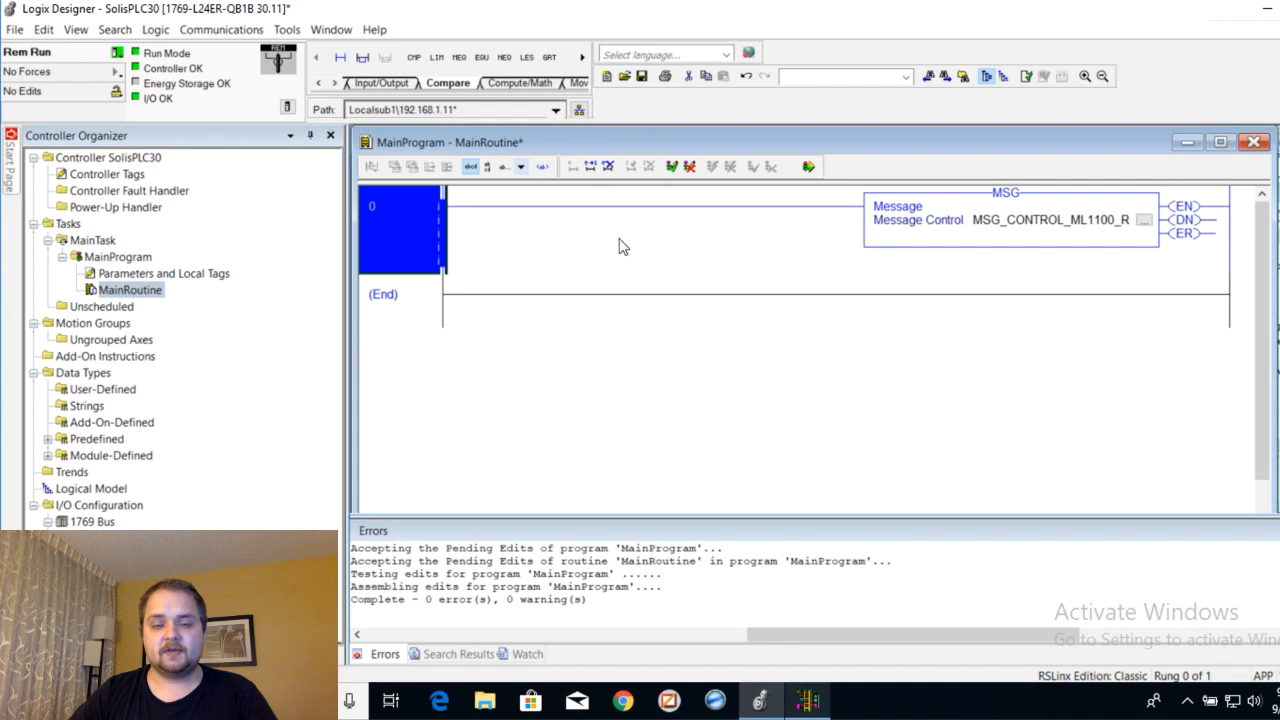
- Insert a new rung above the MSG rung and place a TON timer instruction on it
click(337, 60)
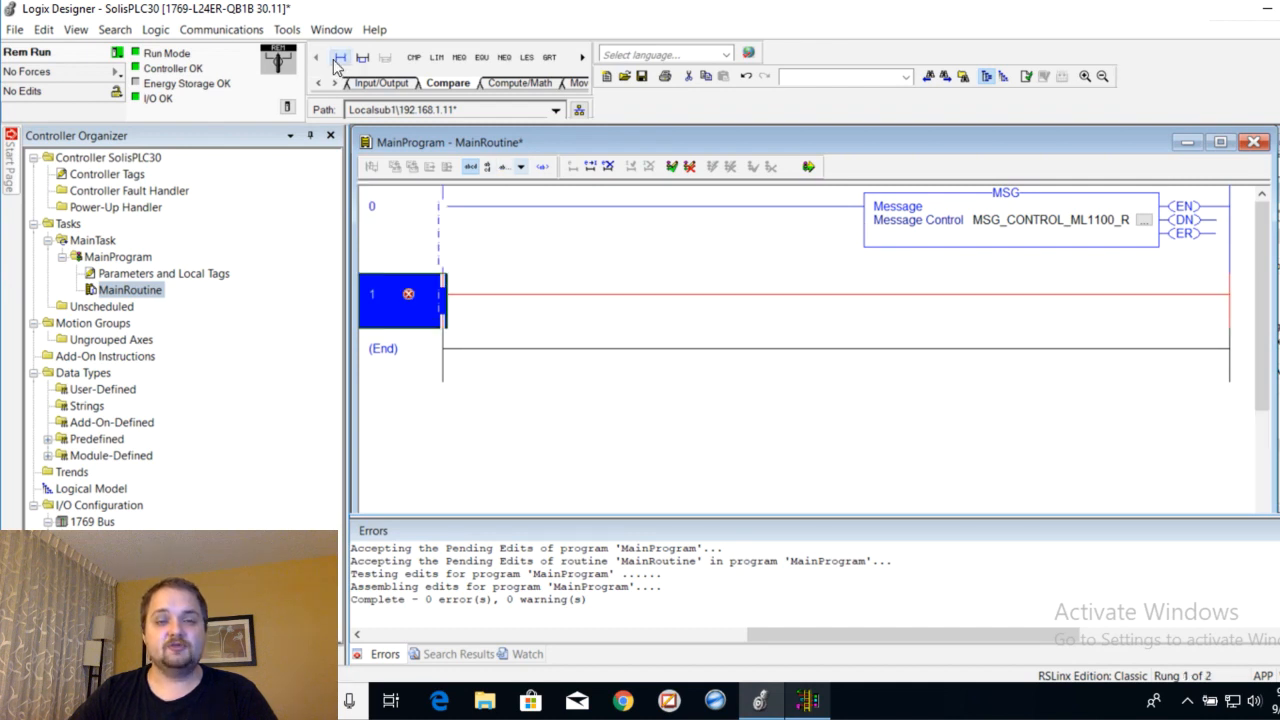
drag(440, 300, 440, 208)
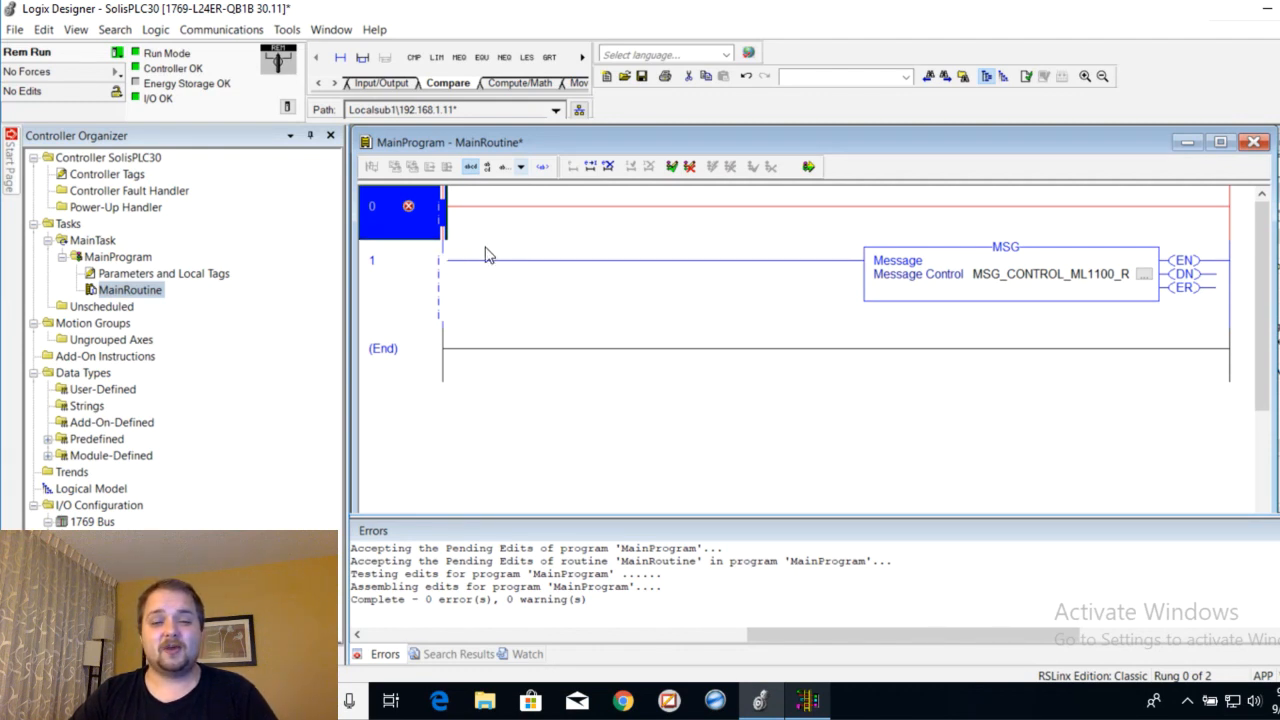
click(413, 57)
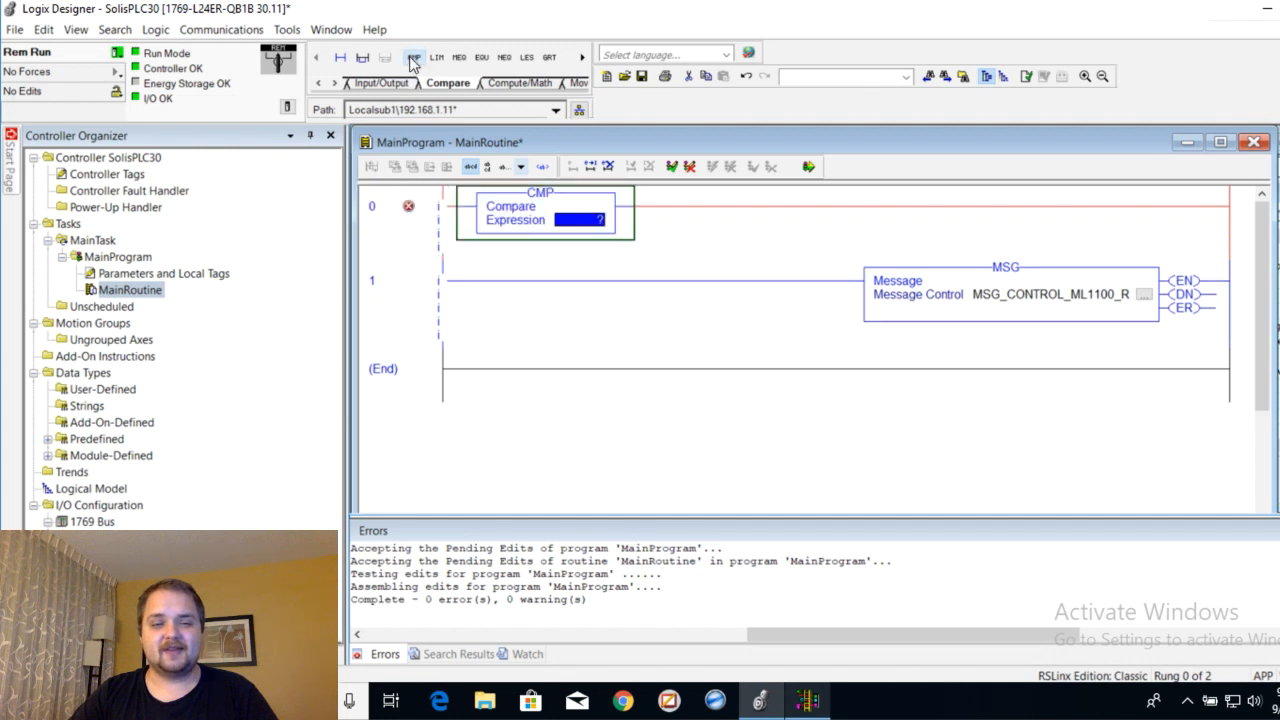
double_click(540, 198)
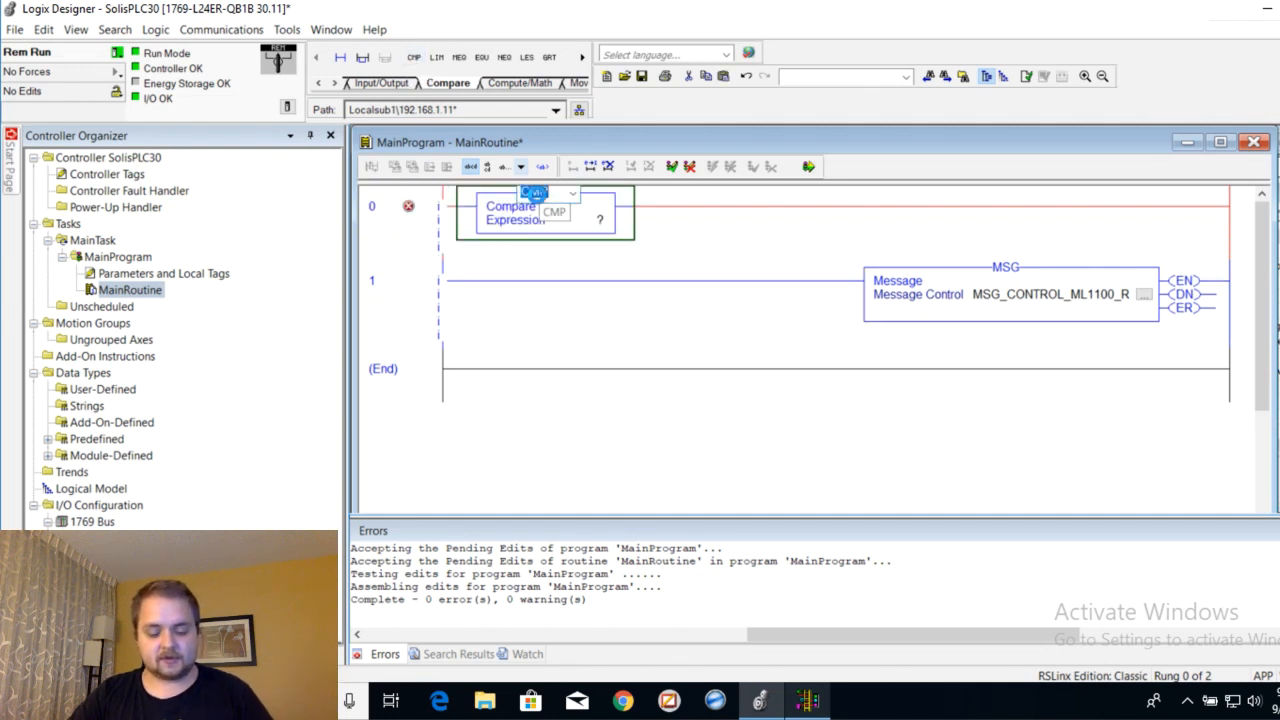
text(TON)
key(Return)
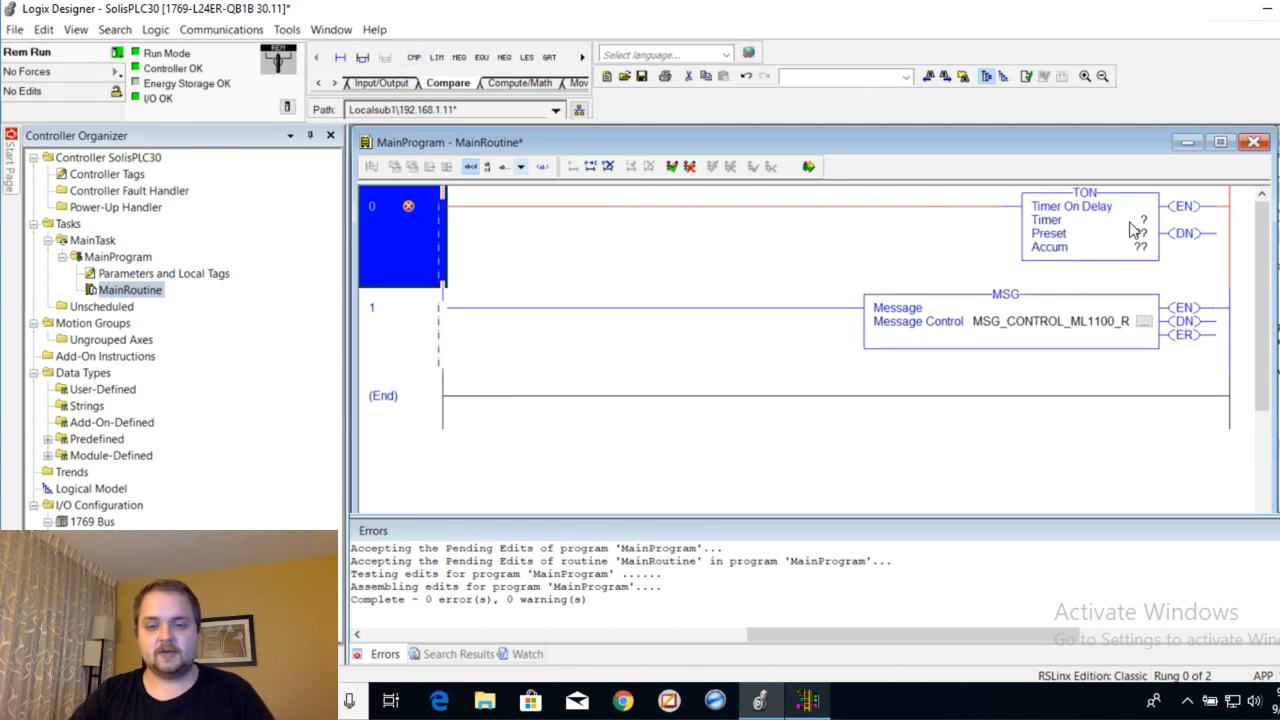
- Assign the tag System_Timer[0] to the TON instruction on rung 0
double_click(1131, 222)
text(system_Timer)
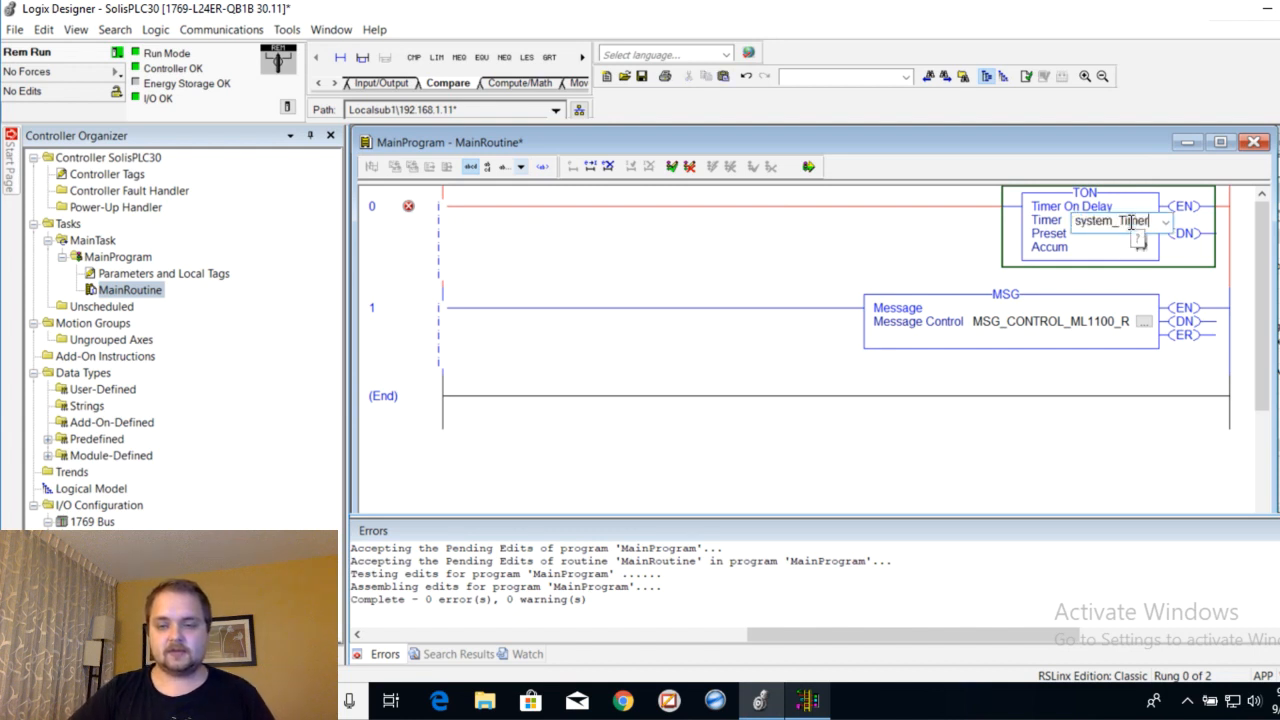
text([0])
key(Return)
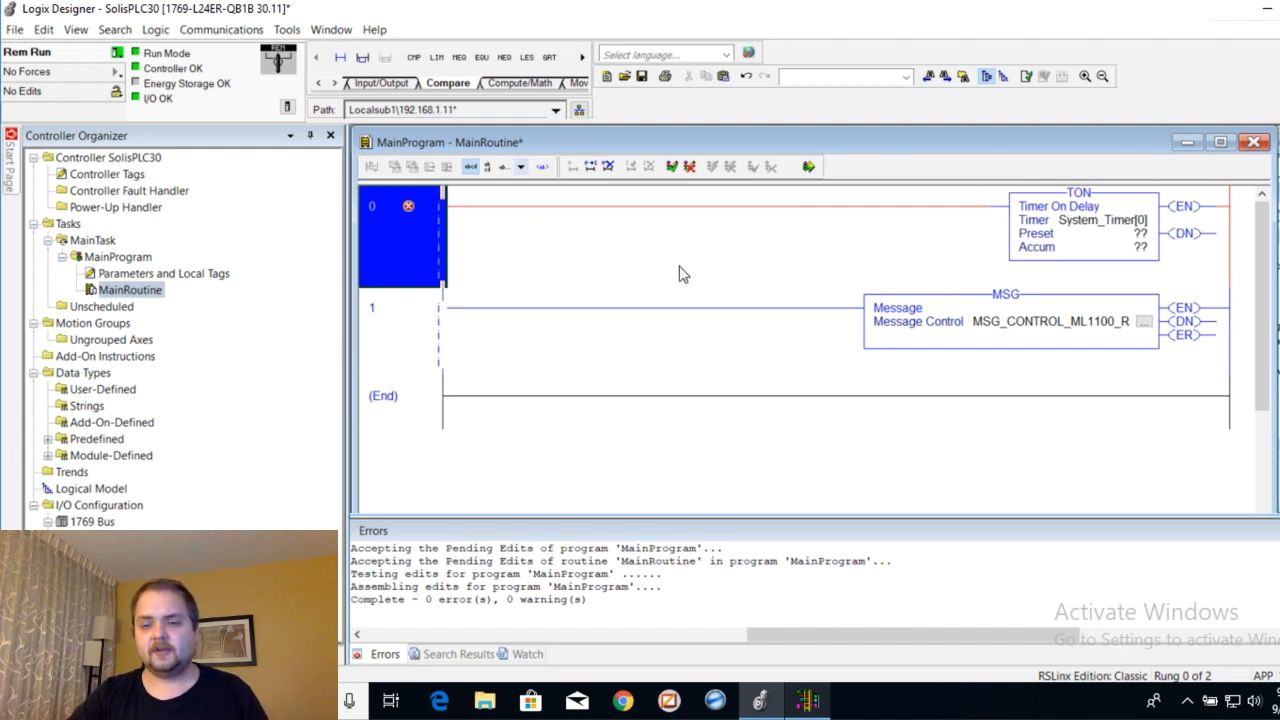
- Set the TON timer's preset to 500 and its accumulated value to 0
double_click(1145, 232)
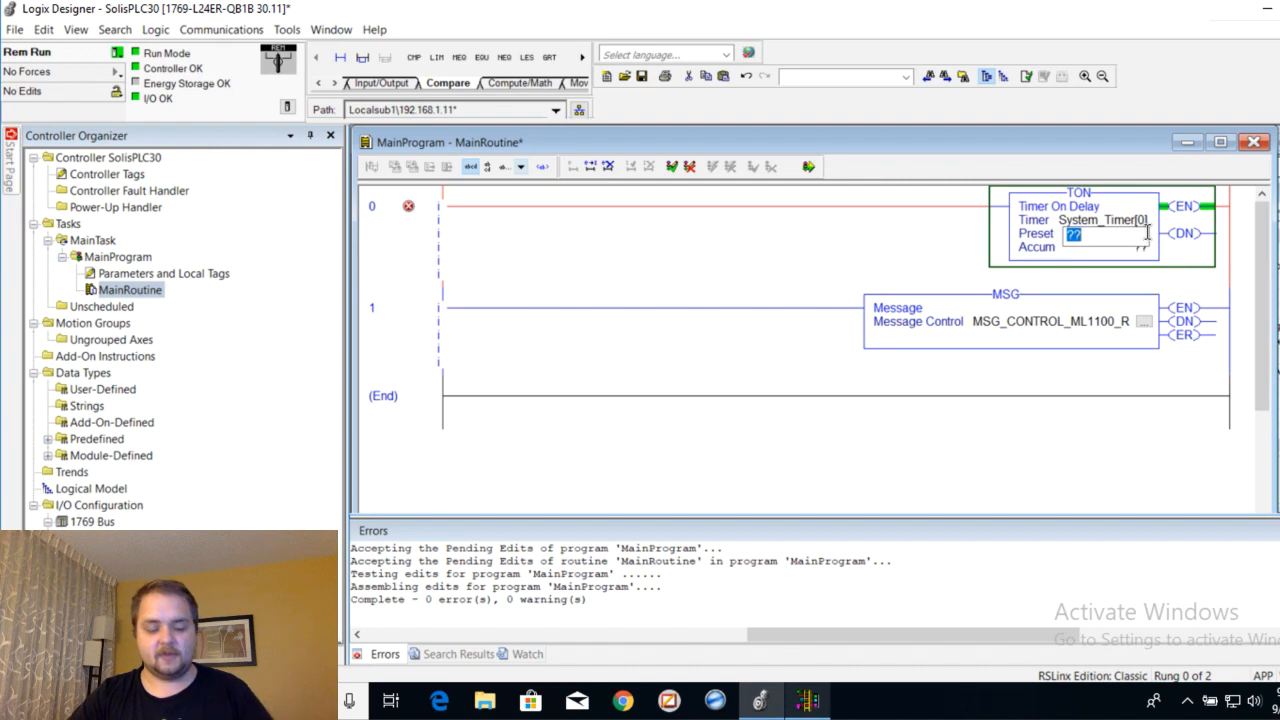
text(500)
key(Return)
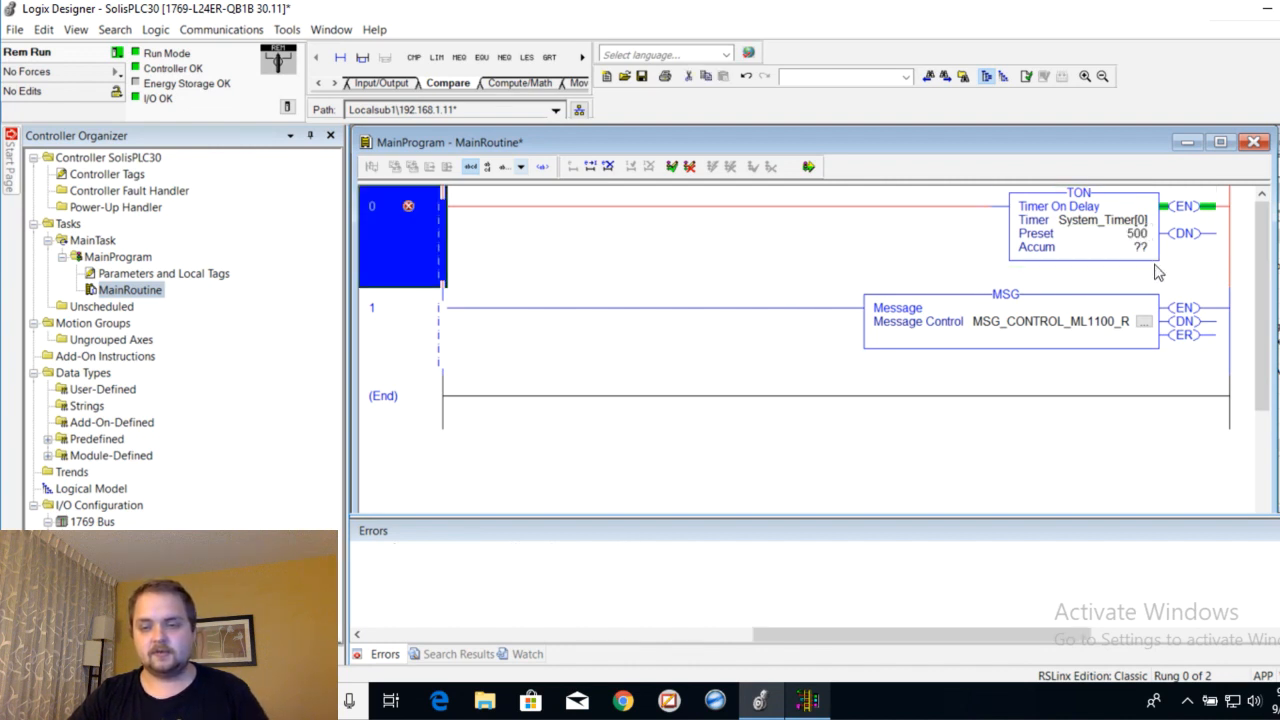
double_click(1148, 248)
text(0)
key(Return)
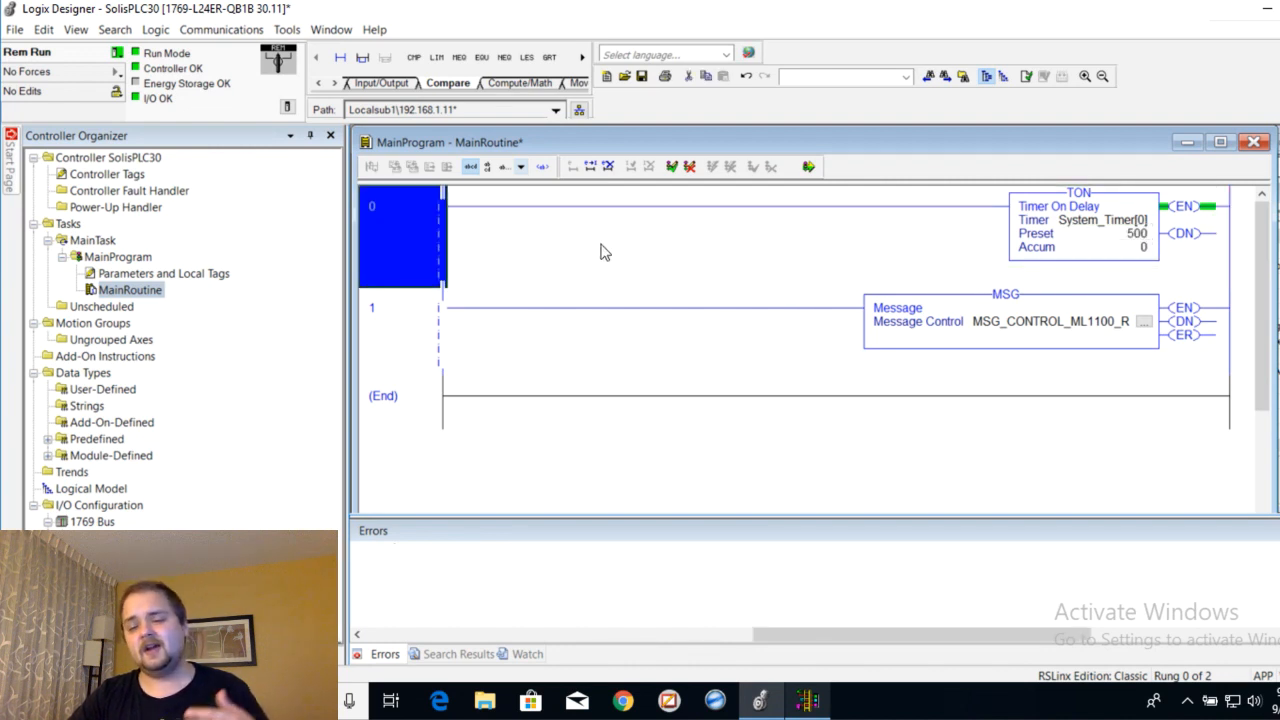
- Place a GRT (Greater Than) instruction ahead of the MSG instruction on rung 1
click(429, 314)
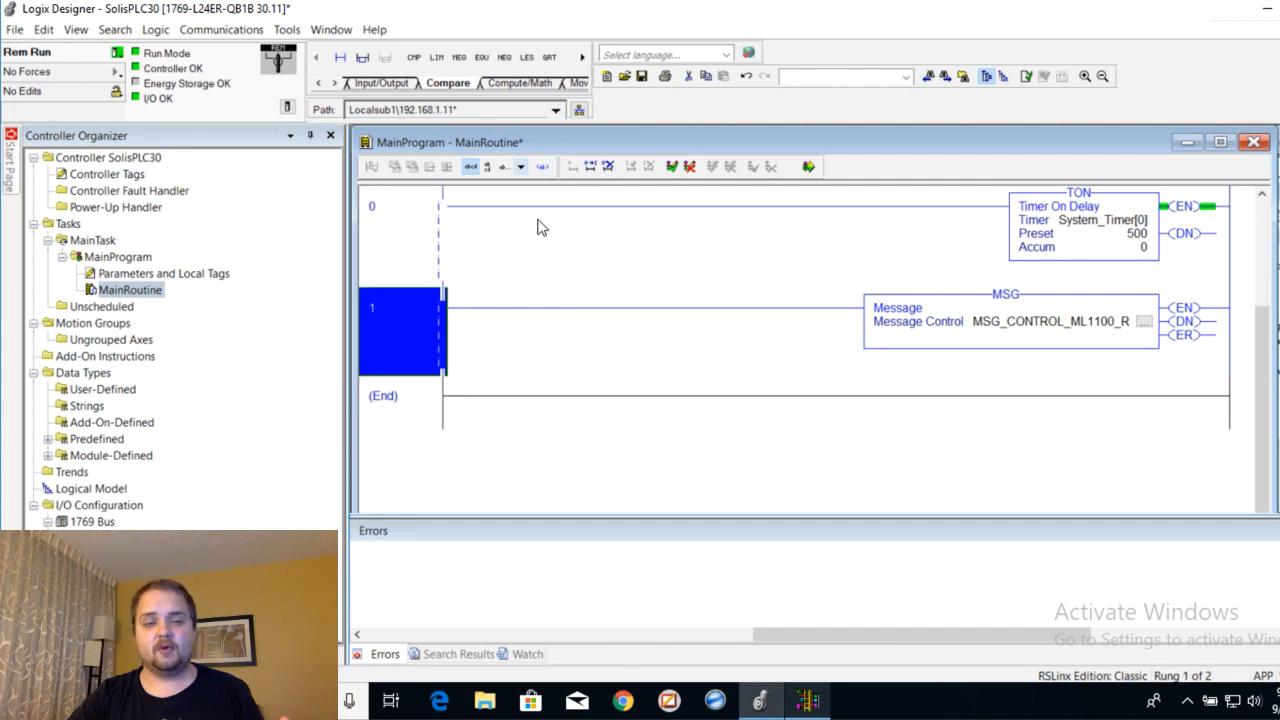
click(413, 57)
double_click(541, 294)
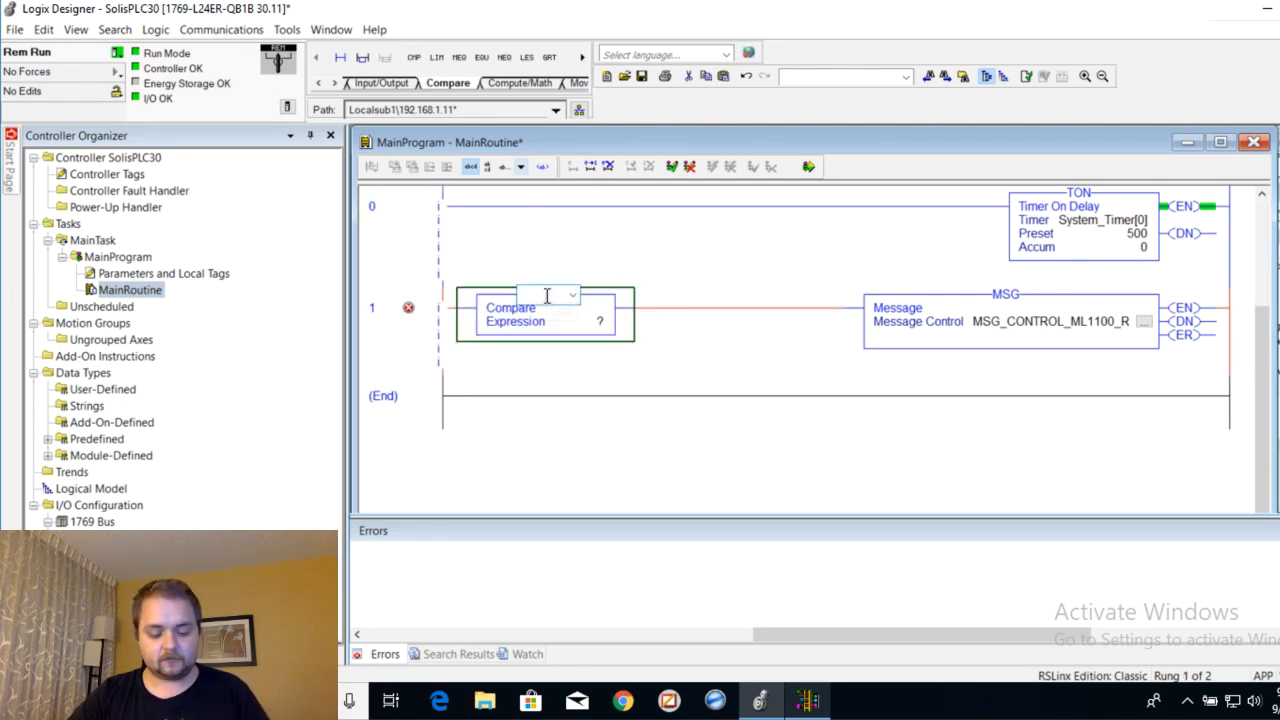
text(XIC)
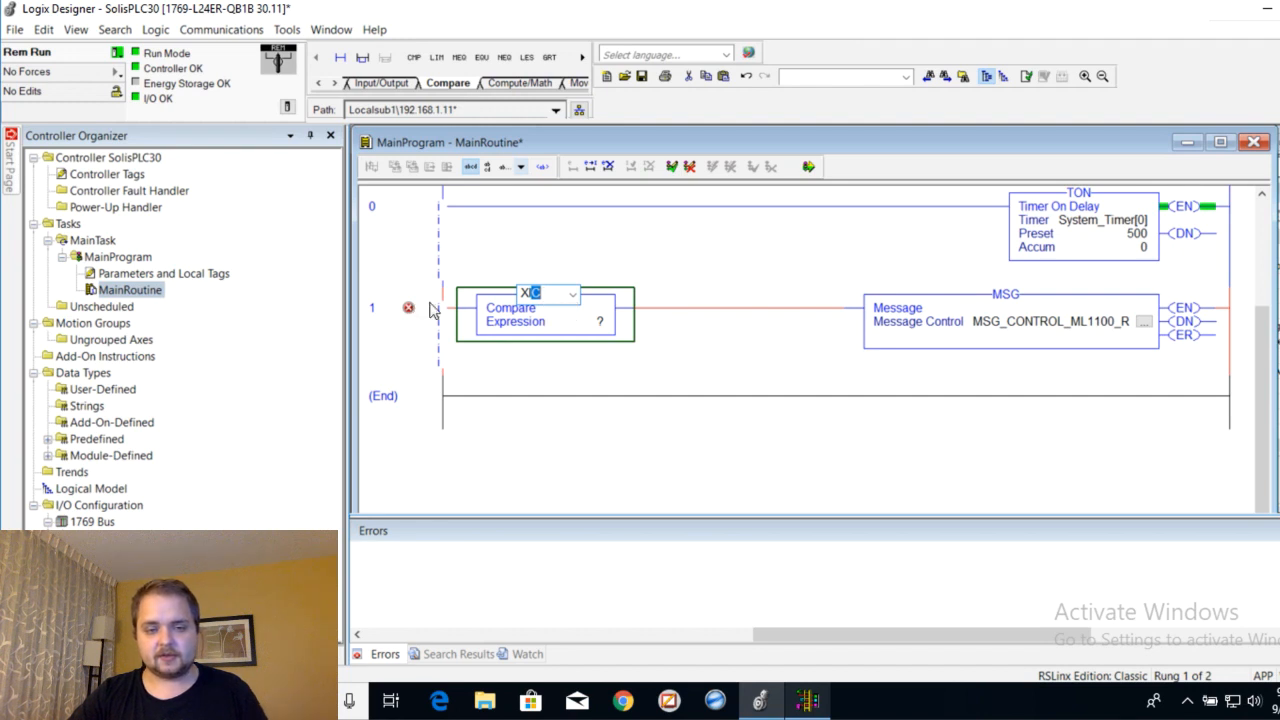
text(GRT)
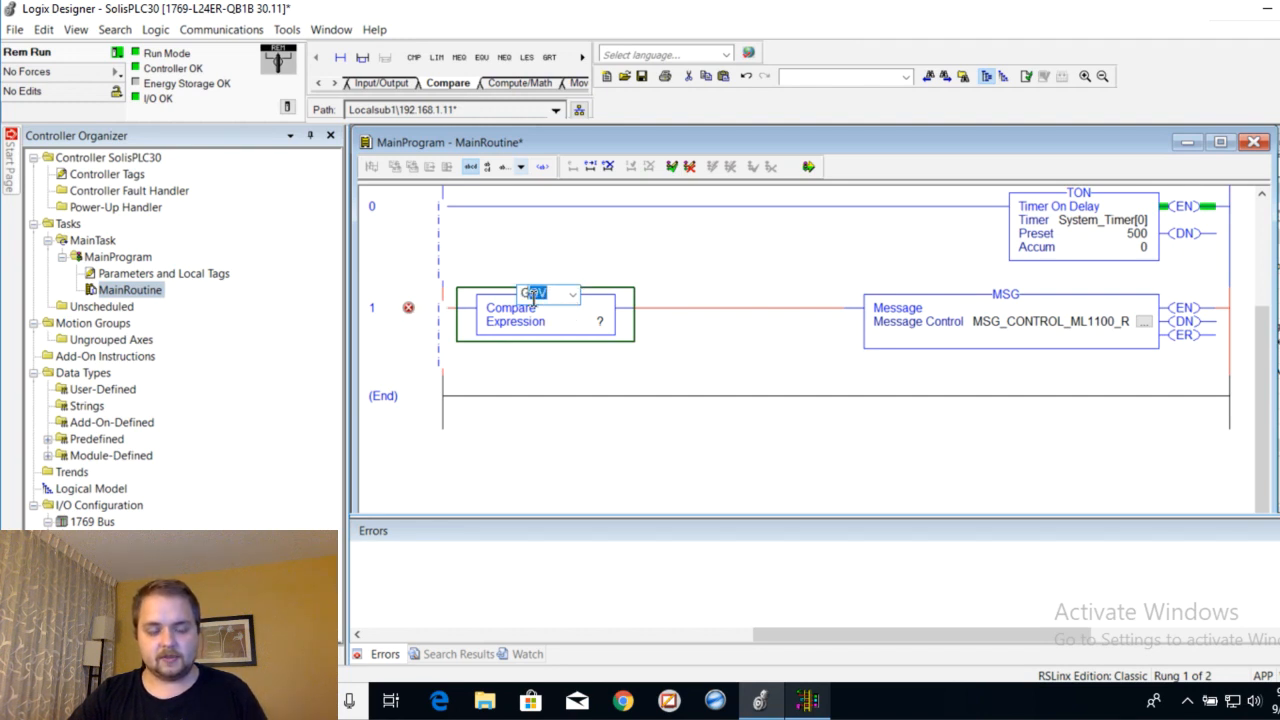
key(Return)
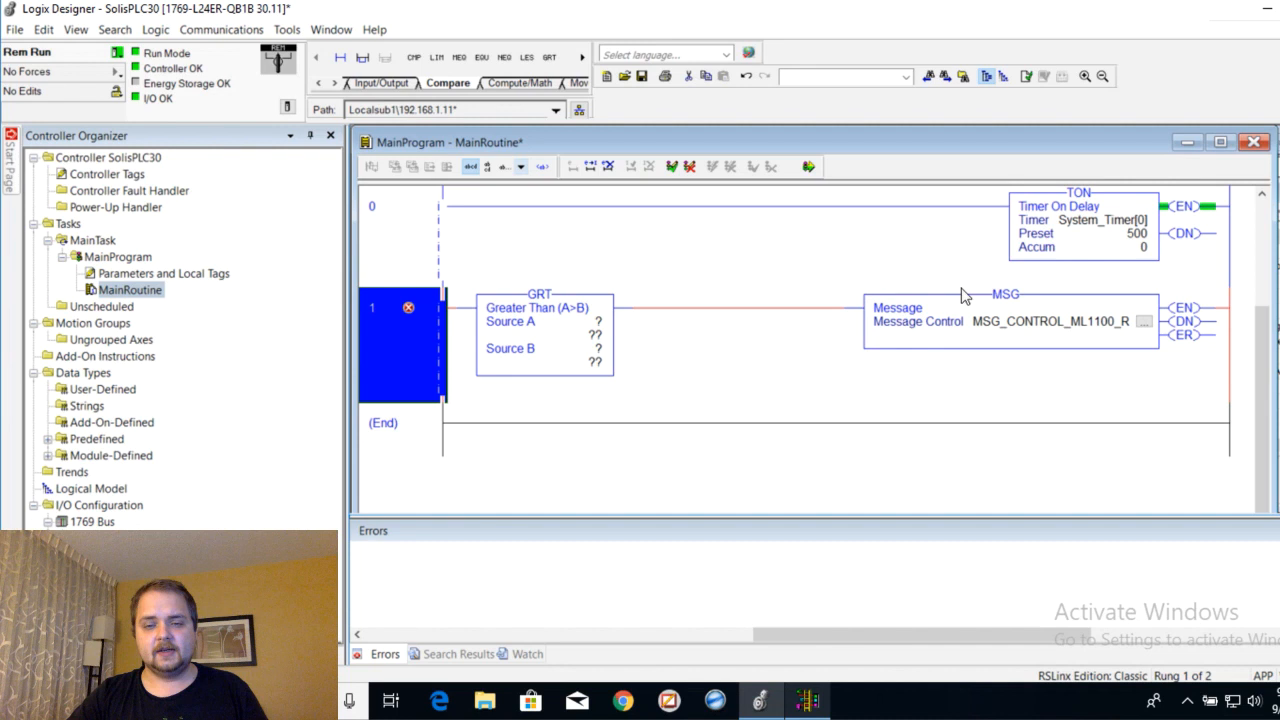
- Set Source A of the GRT instruction on rung 1 to the timer's accumulated value, System_Timer[0].ACC
double_click(1103, 220)
key(ctrl+c)
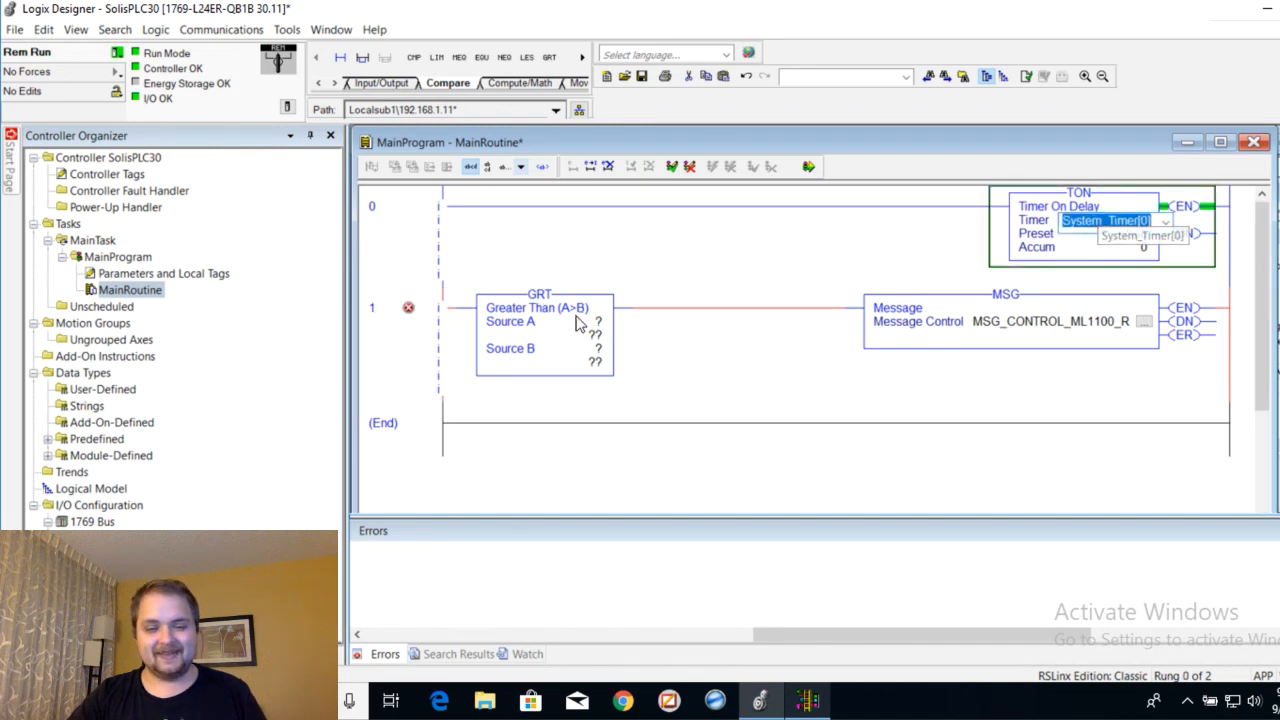
double_click(578, 322)
key(ctrl+v)
text(.)
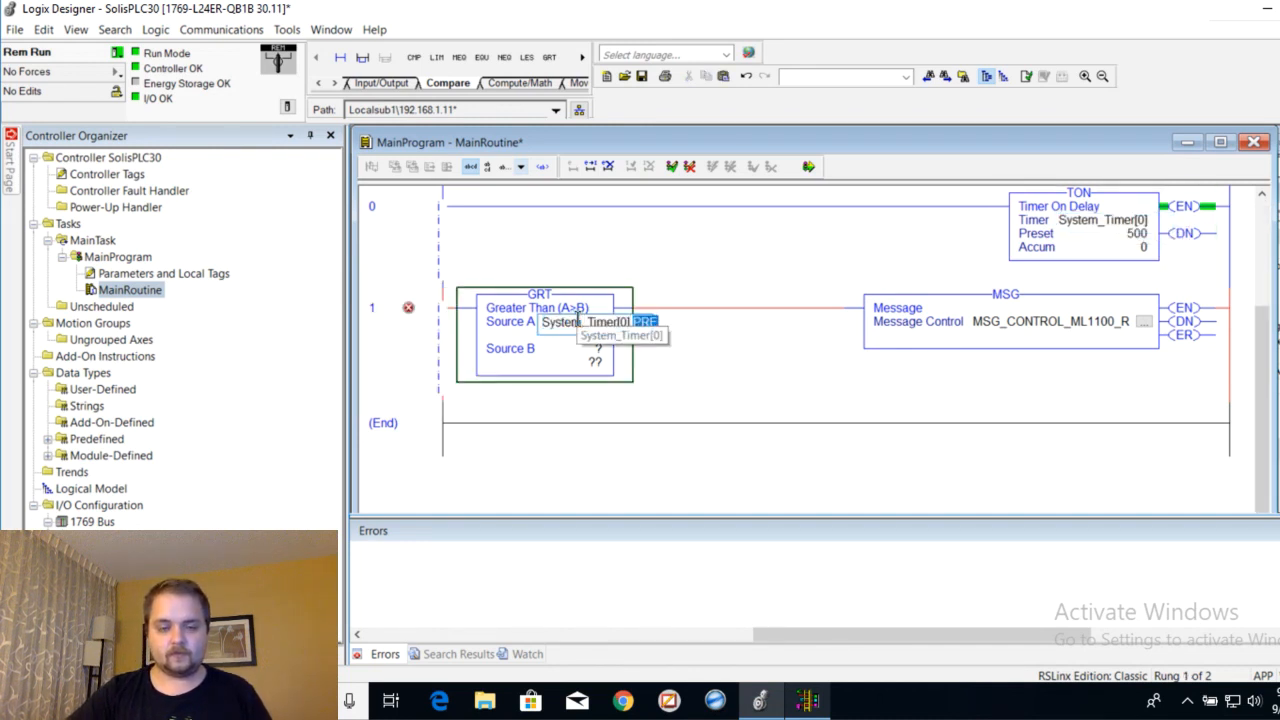
text(ACC)
click(510, 245)
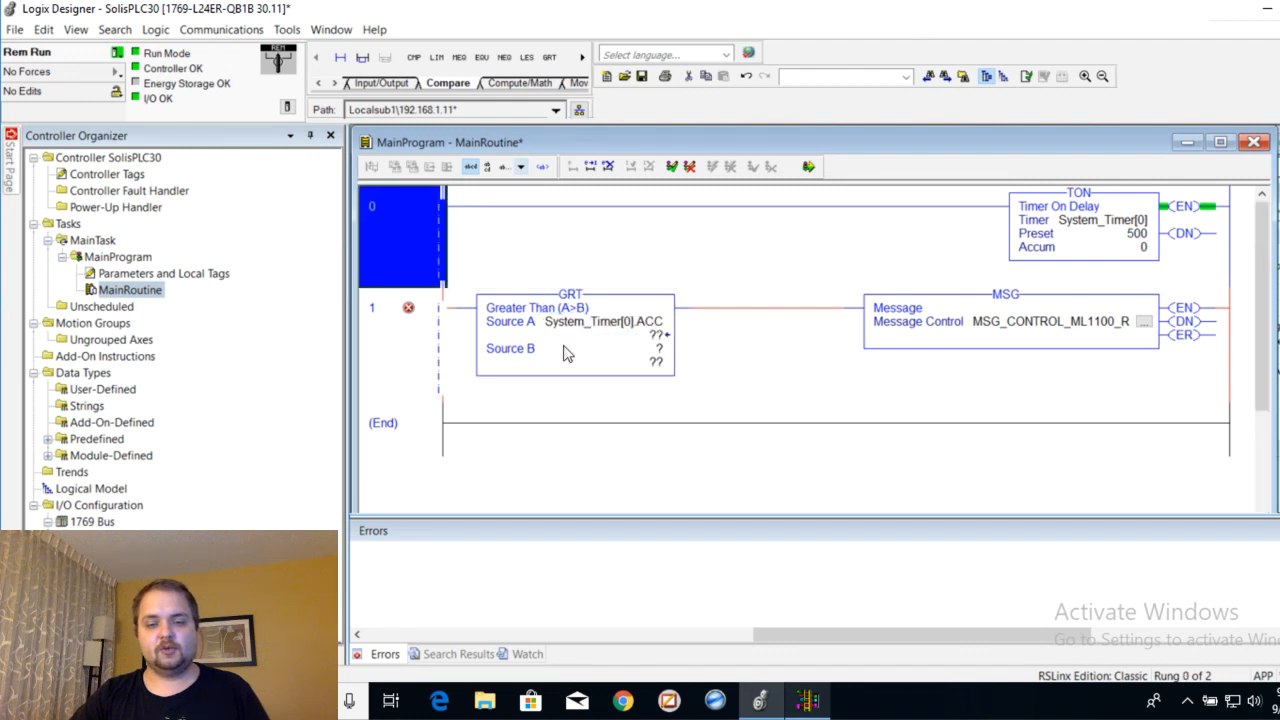
- Set Source B of the GRT instruction on rung 1 to 300
double_click(645, 356)
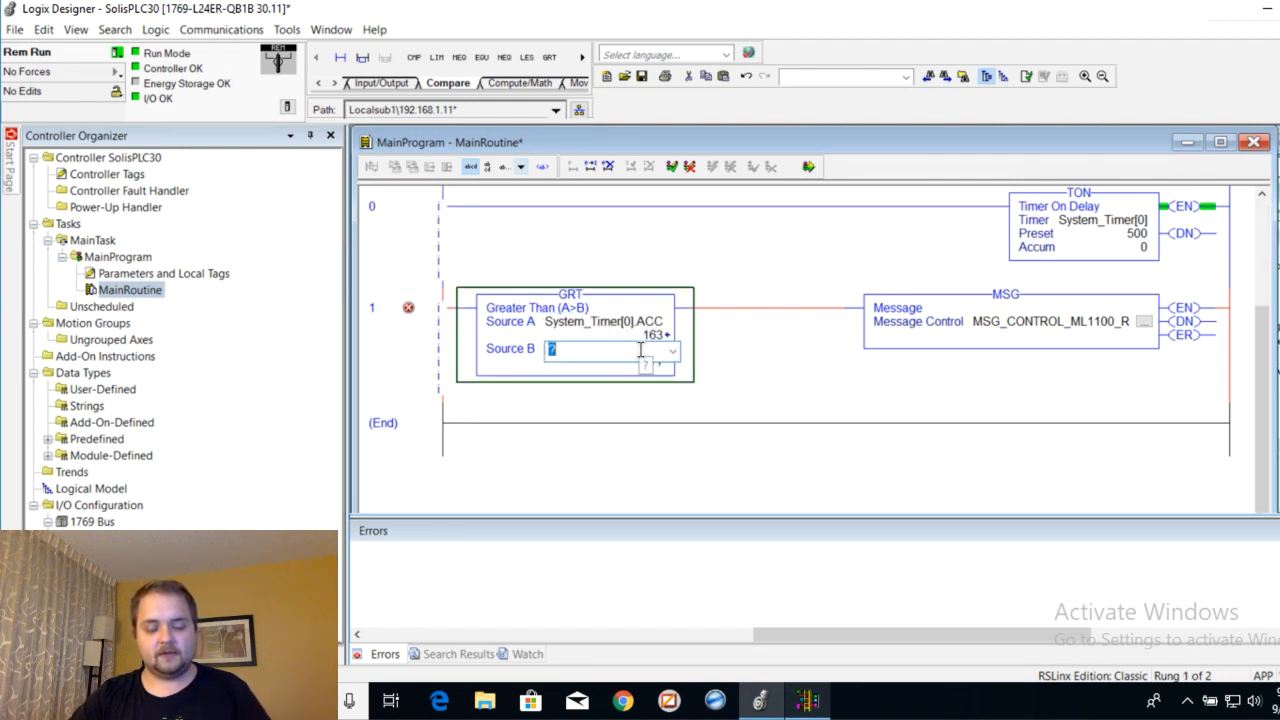
text(300)
click(460, 272)
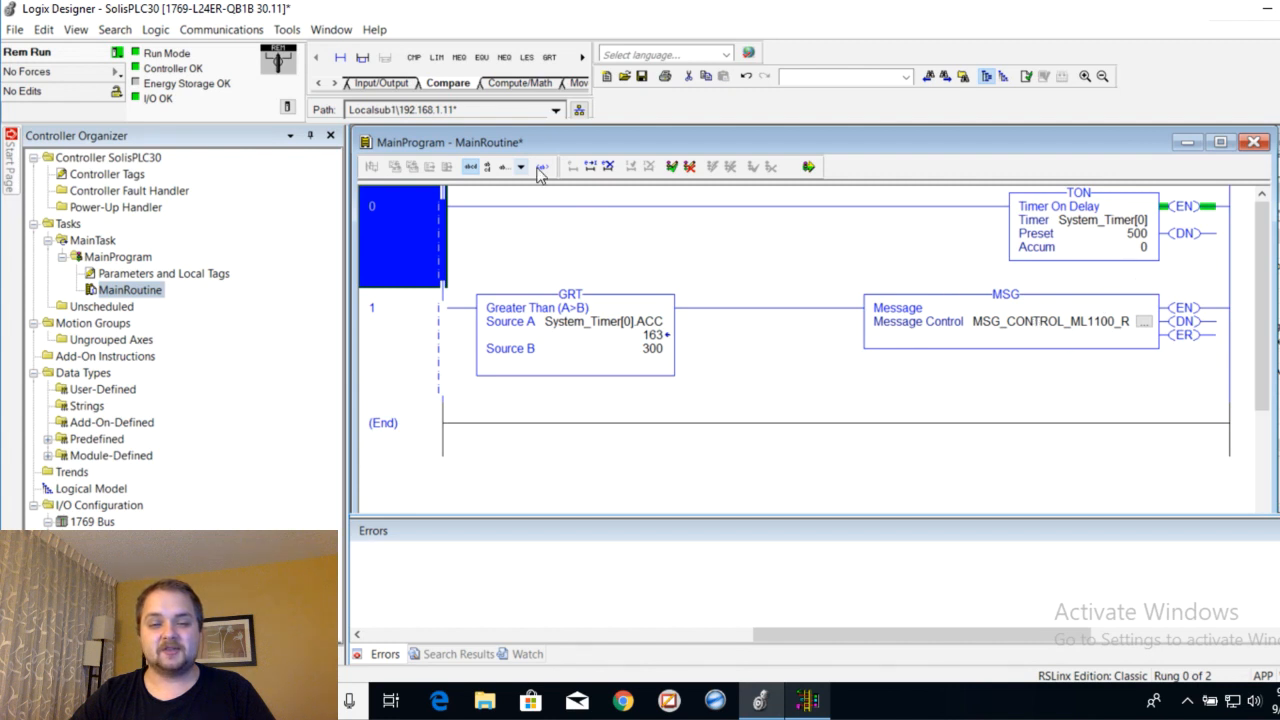
- Place an XIO contact ahead of the TON timer on rung 0 by inserting a compare instruction and changing it to XIO
click(420, 57)
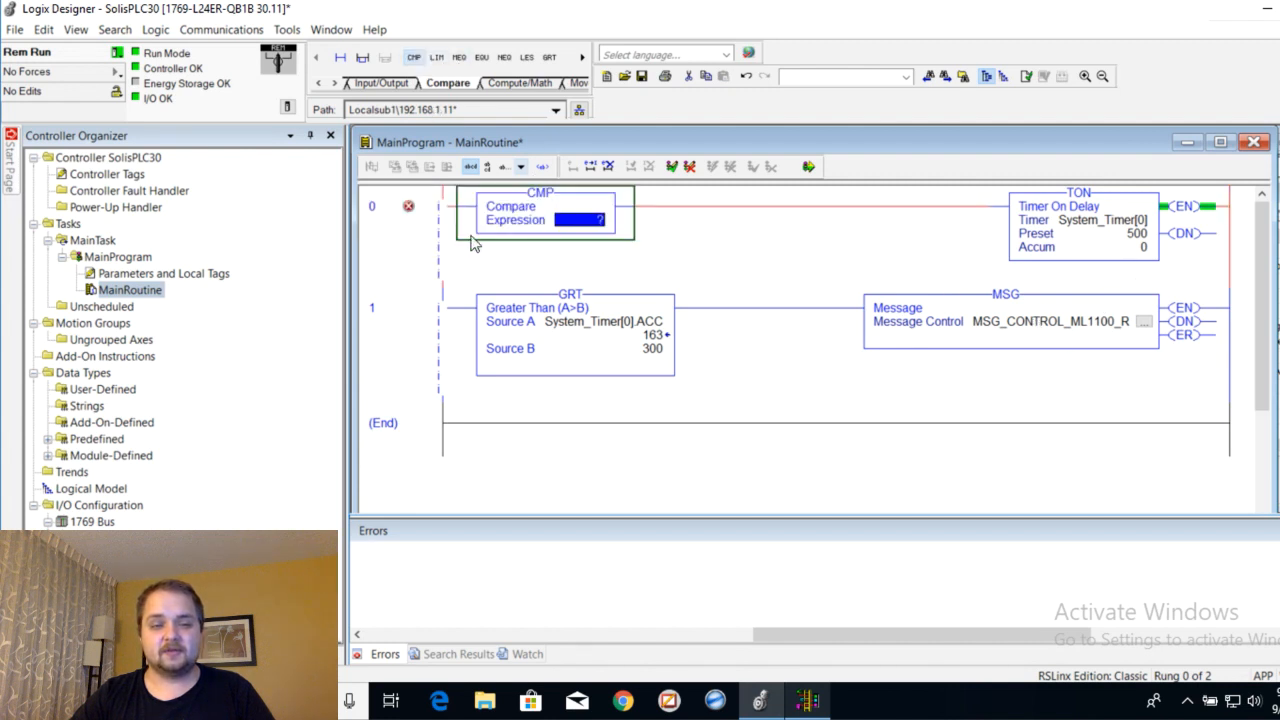
double_click(545, 195)
text(XIO)
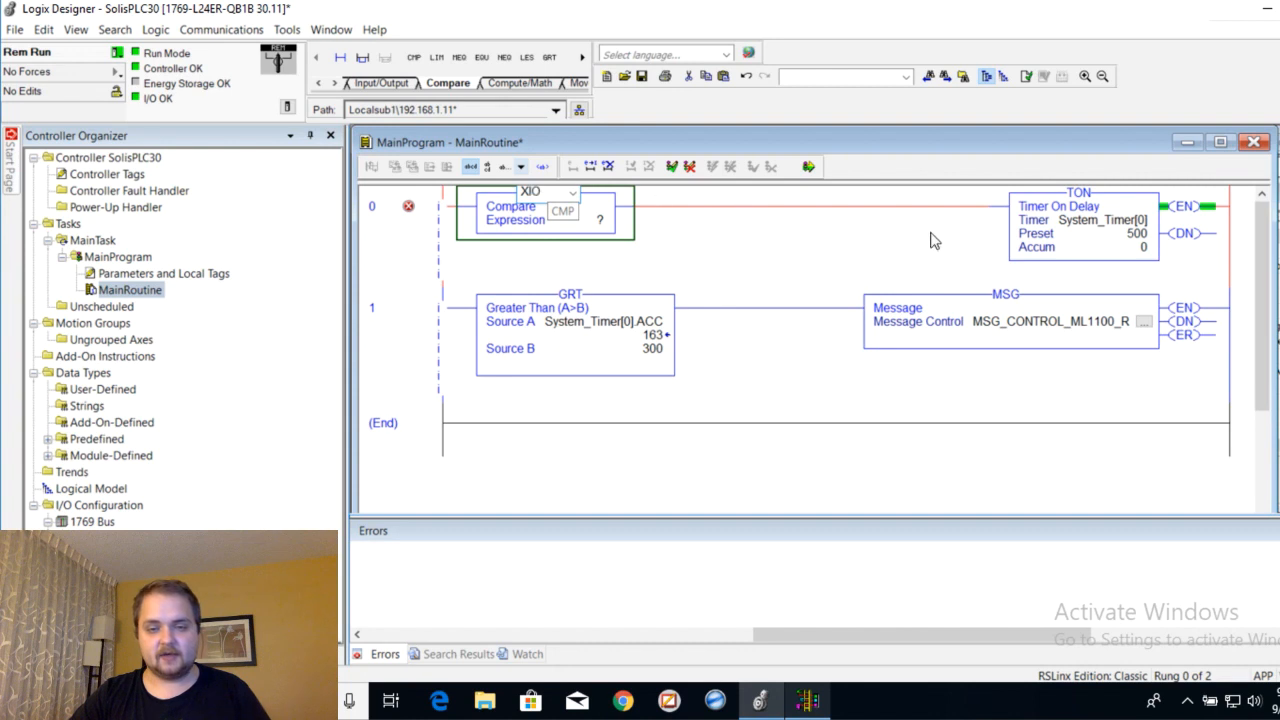
key(Return)
- Assign the timer's done bit, System_Timer[0].DN, to the XIO contact on rung 0
double_click(1120, 222)
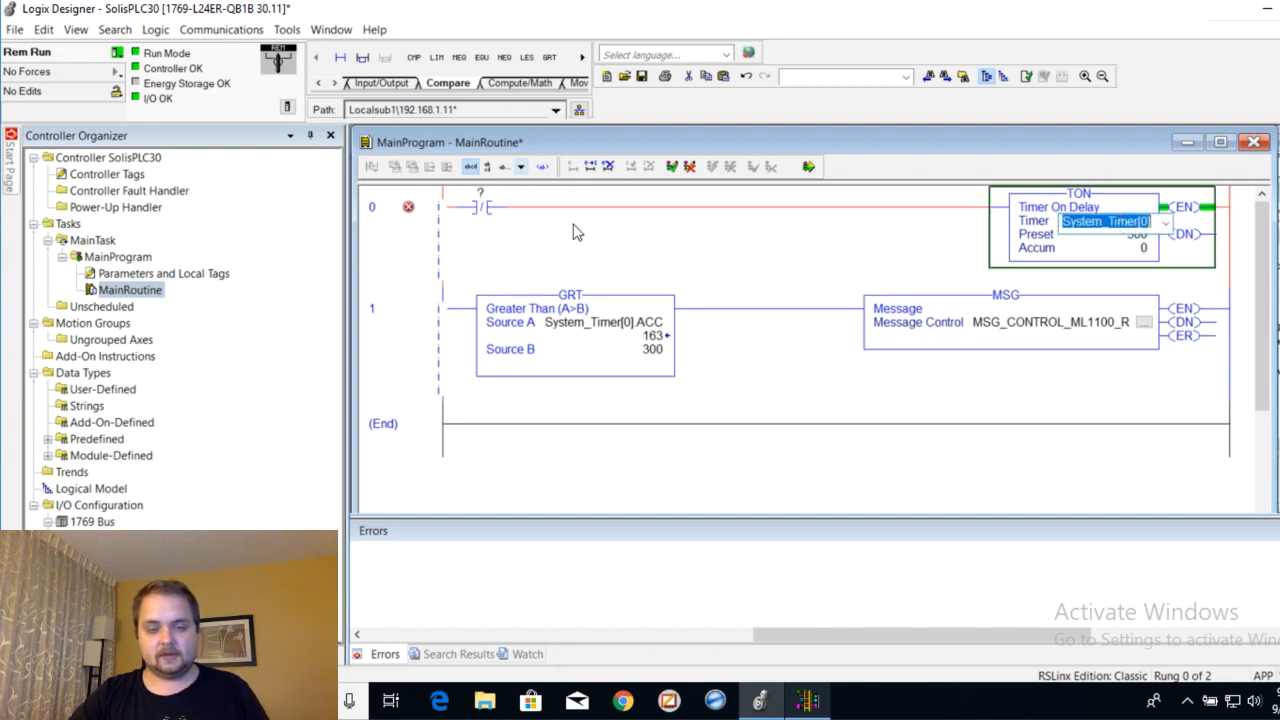
key(ctrl+c)
double_click(483, 194)
key(ctrl+v)
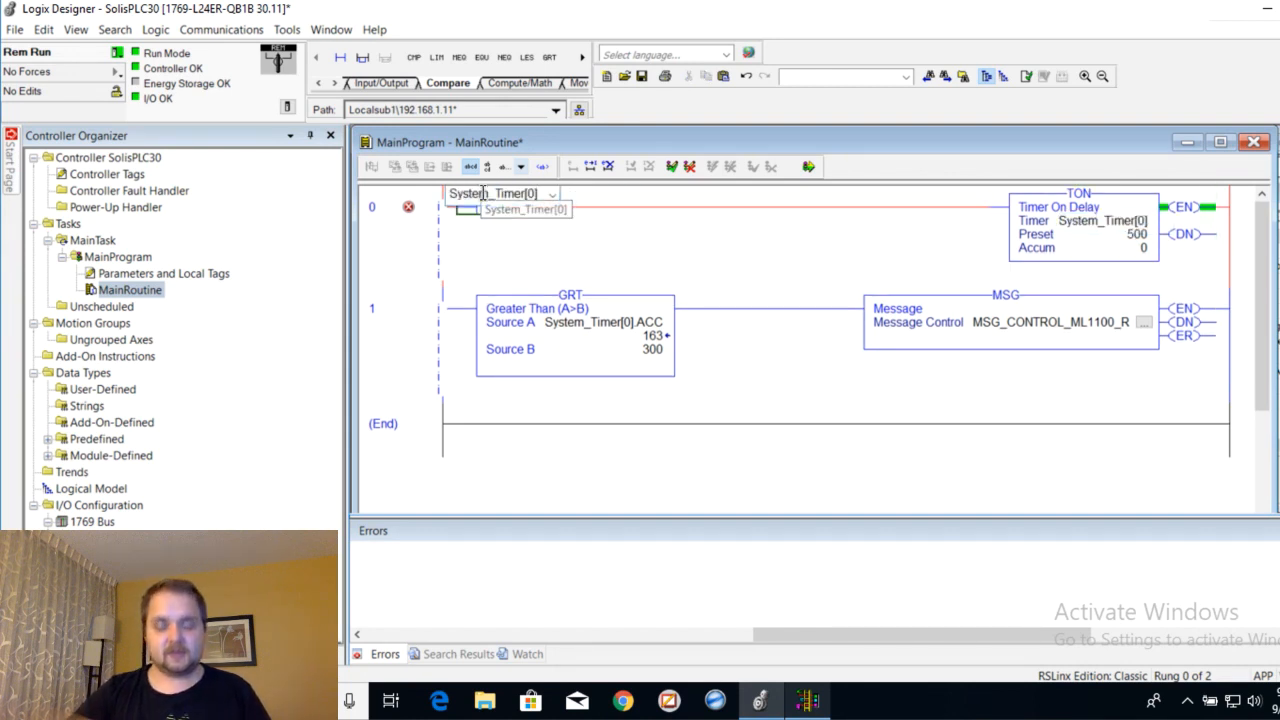
text(.dn)
key(Return)
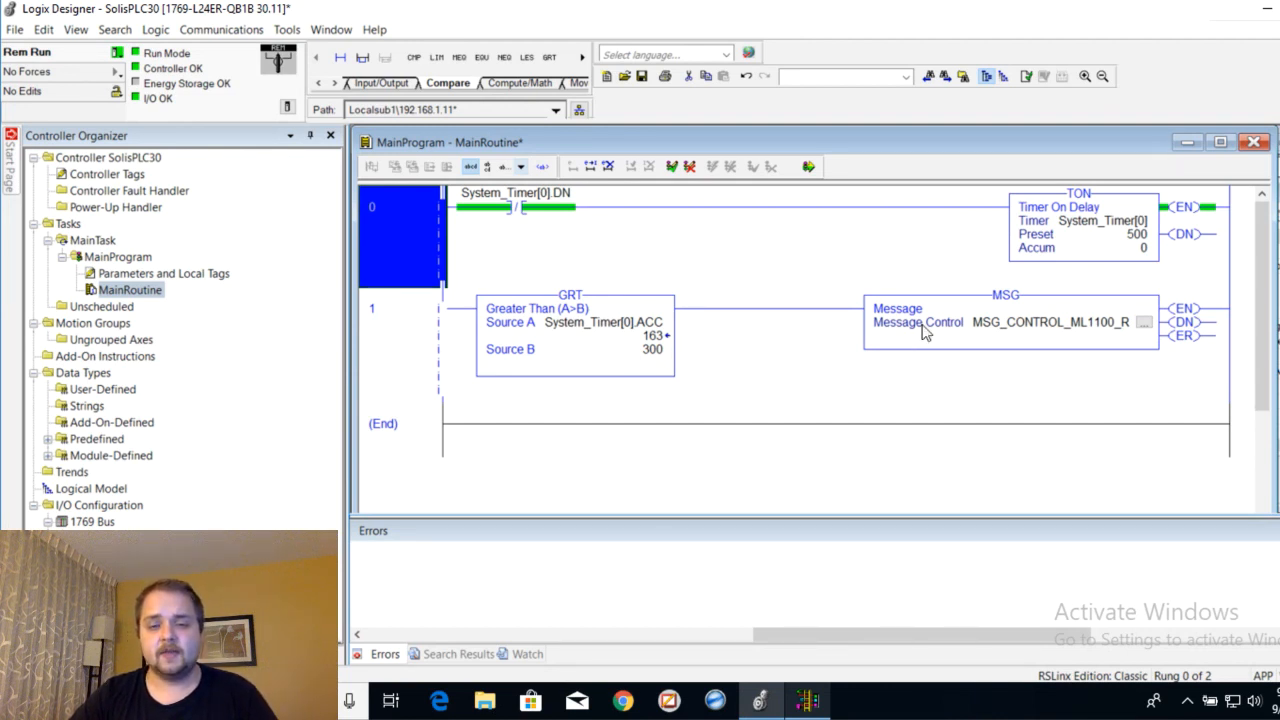
- Open the configuration of the MSG instruction on rung 1 and set its message type to SLC Typed Read
click(1144, 322)
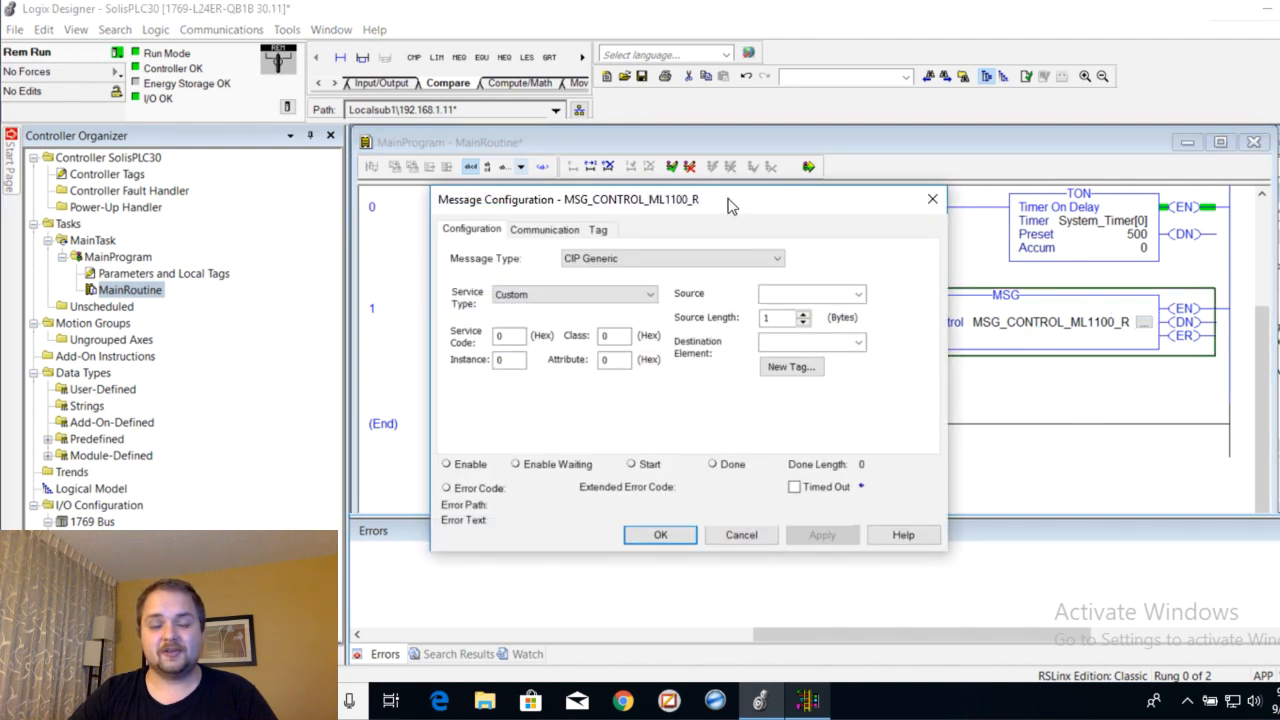
drag(728, 206, 680, 156)
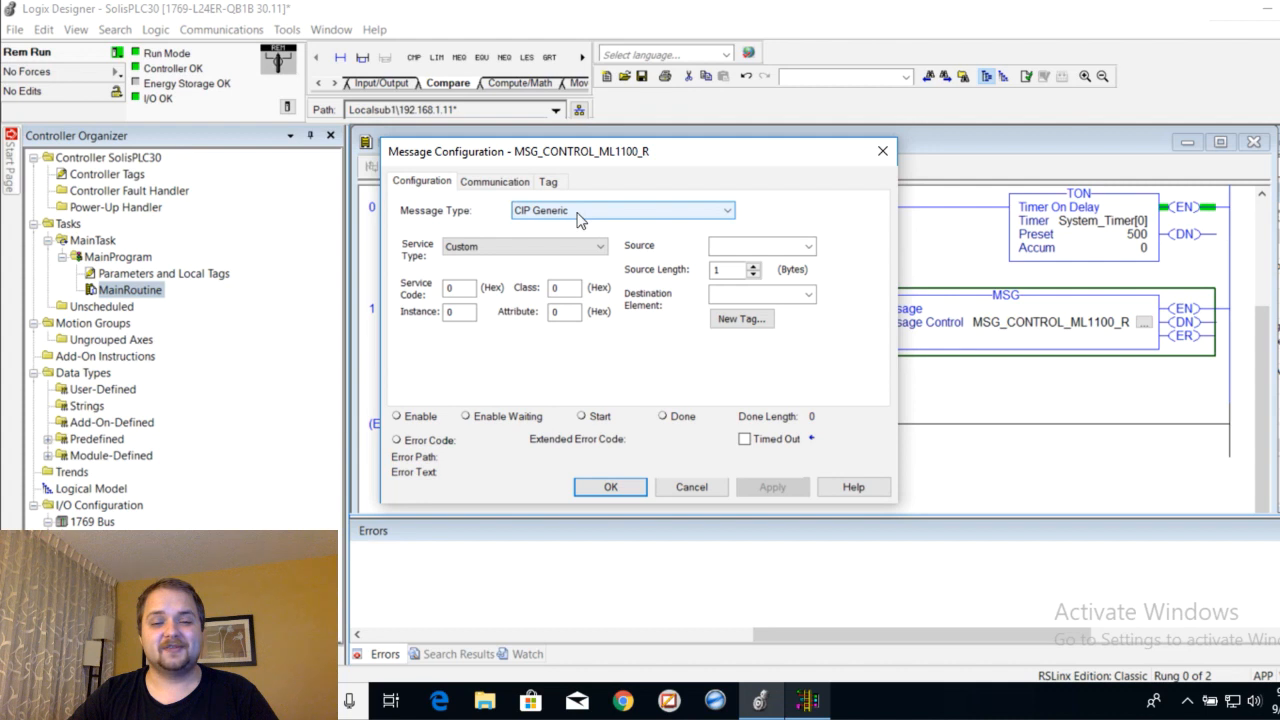
click(691, 210)
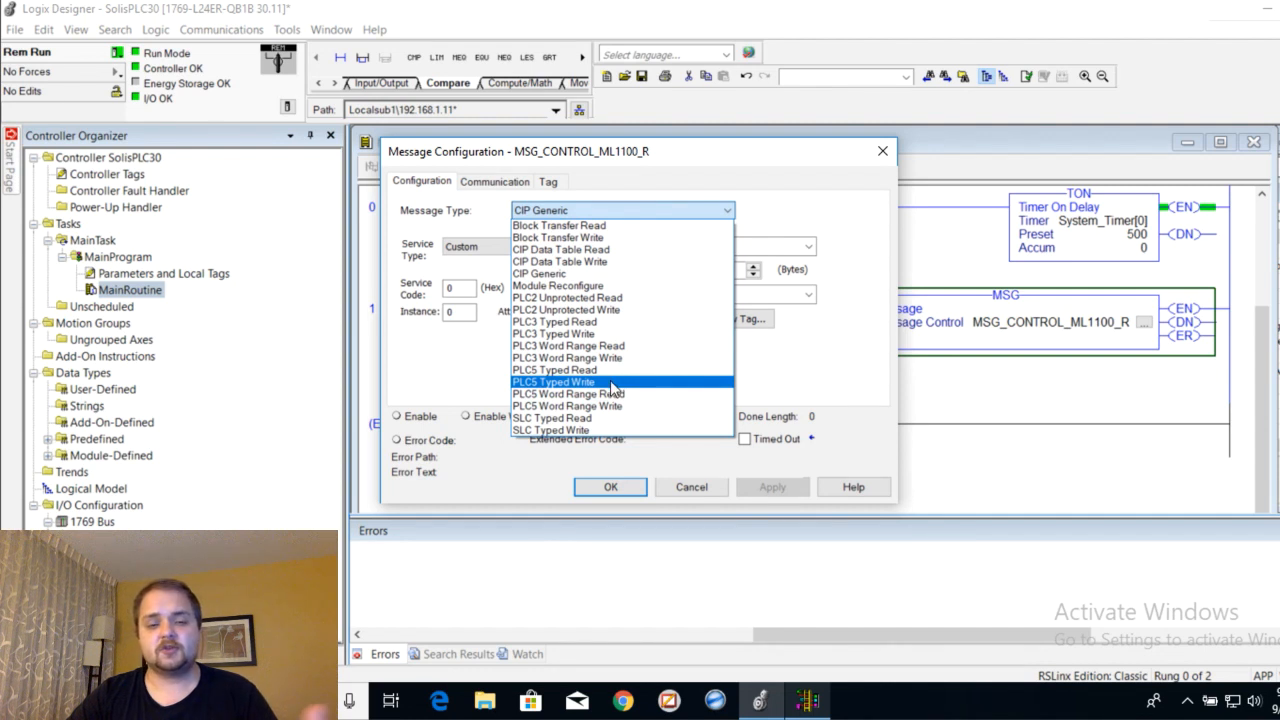
click(604, 424)
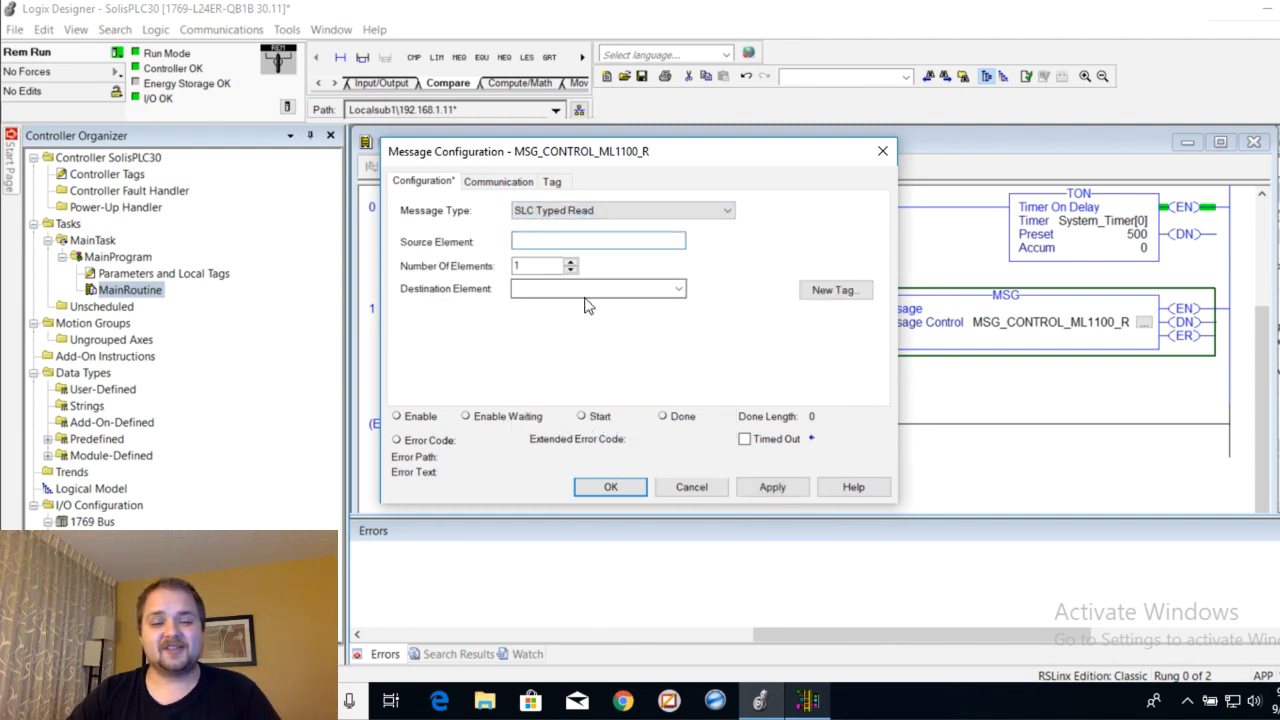
click(539, 268)
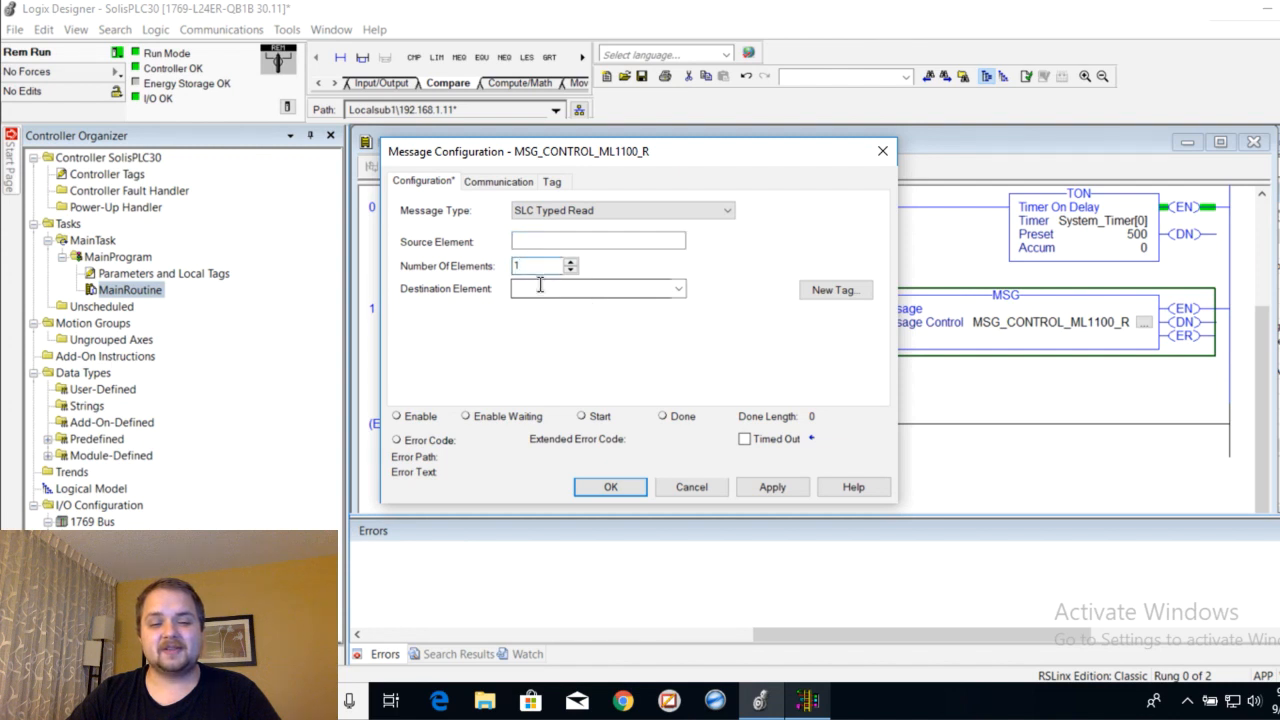
click(545, 241)
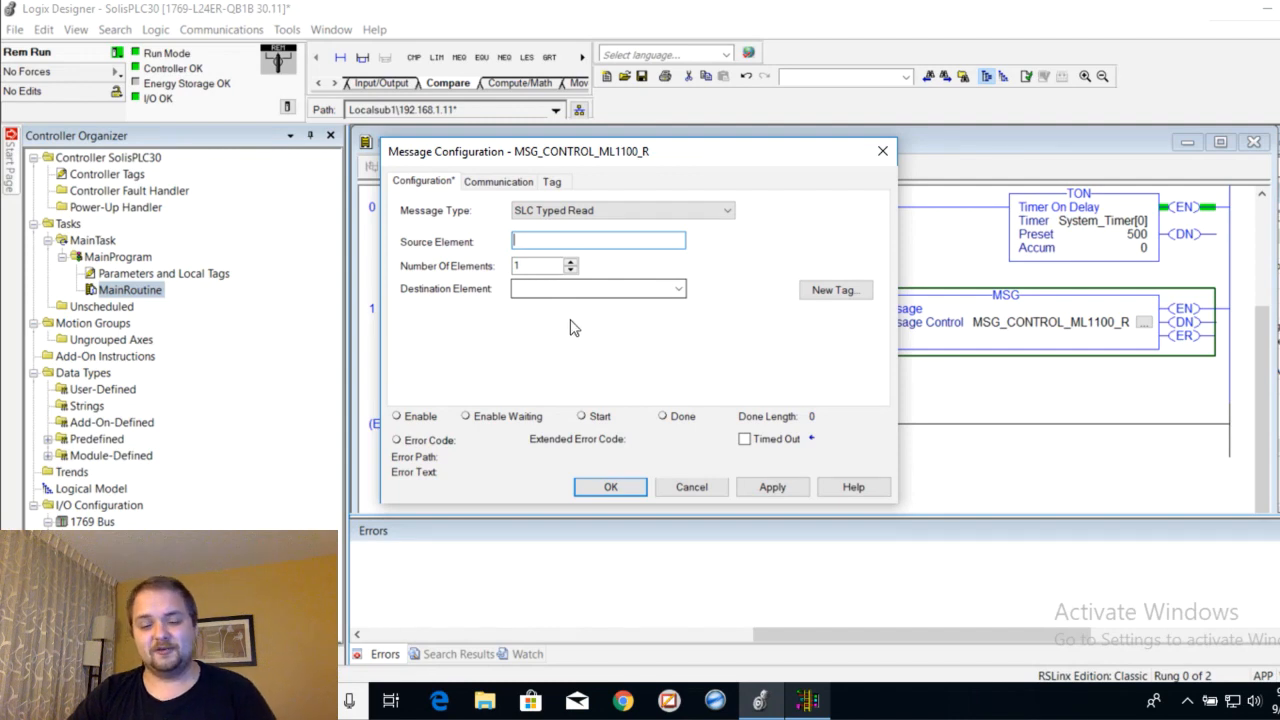
- Switch to RSLogix 500 and examine the data files listed in the MicroLogix project tree
click(808, 704)
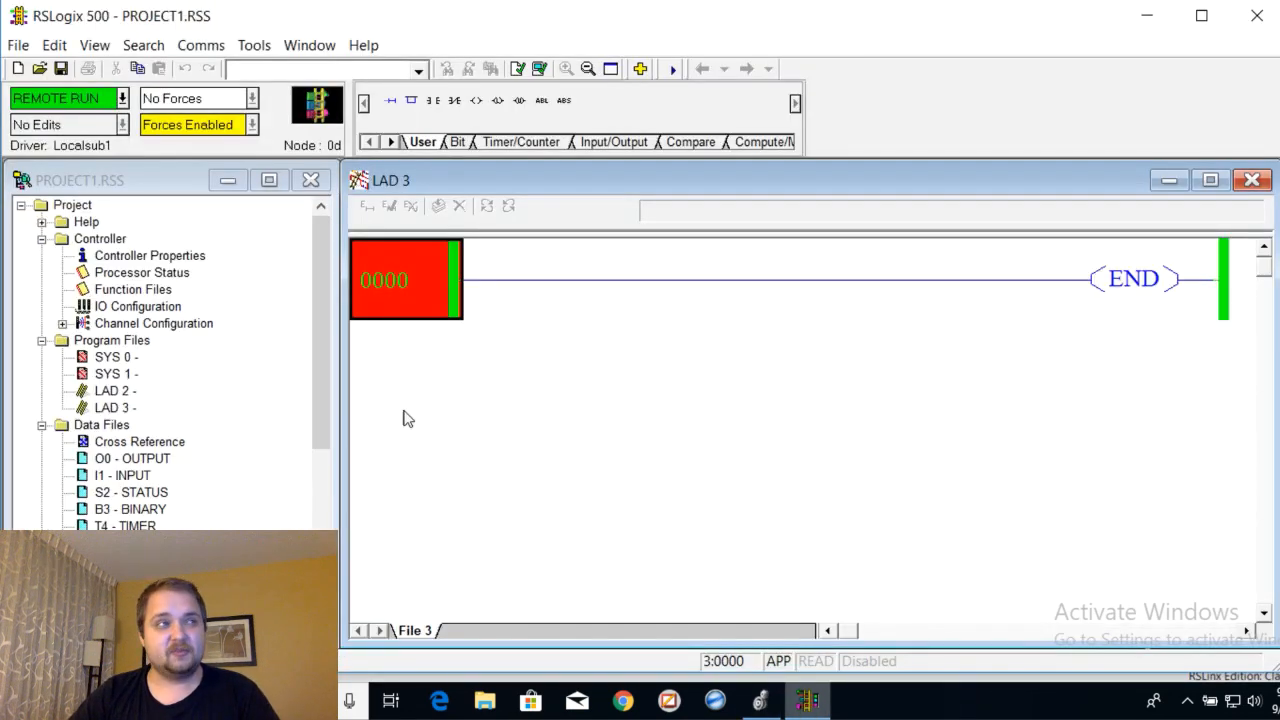
click(317, 398)
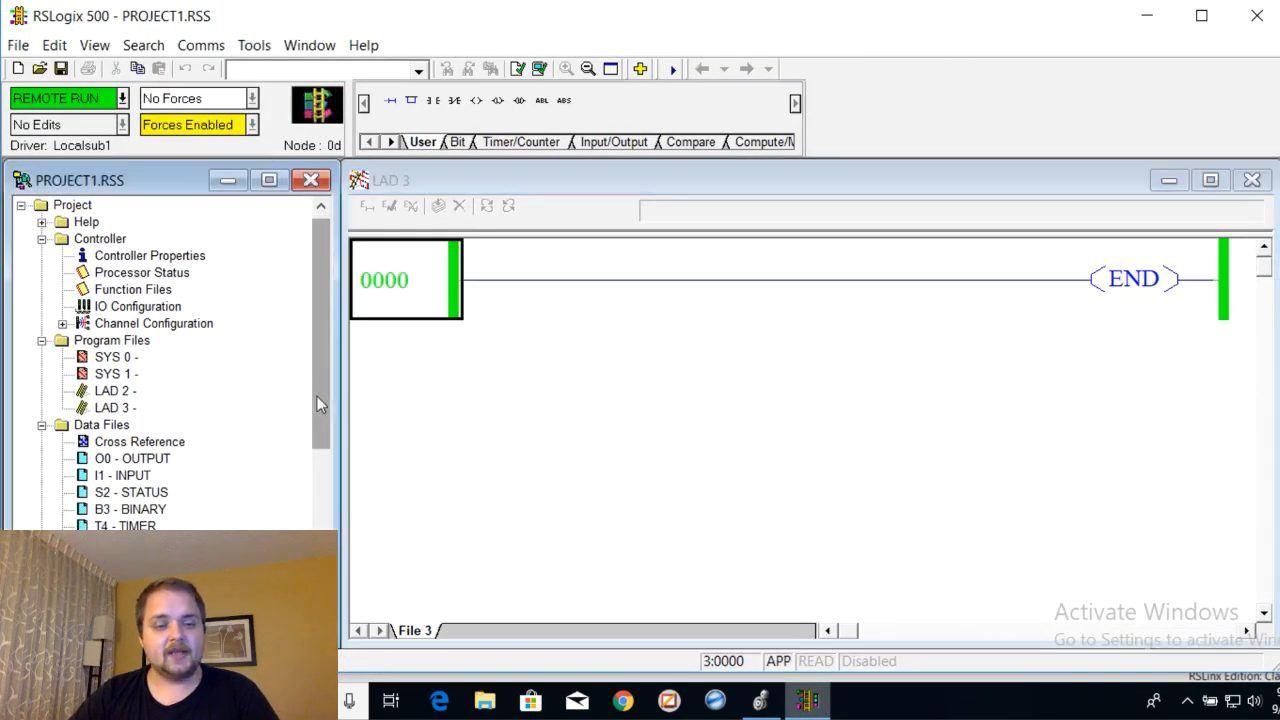
drag(317, 403, 316, 493)
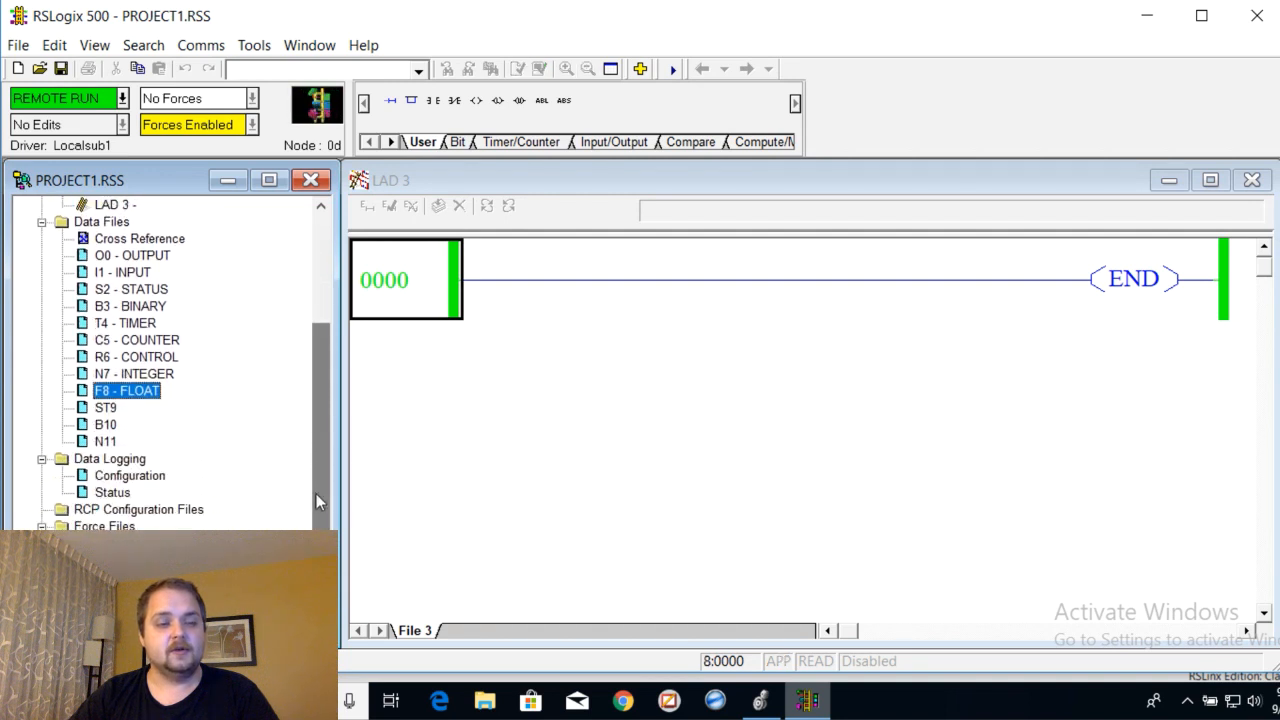
click(88, 222)
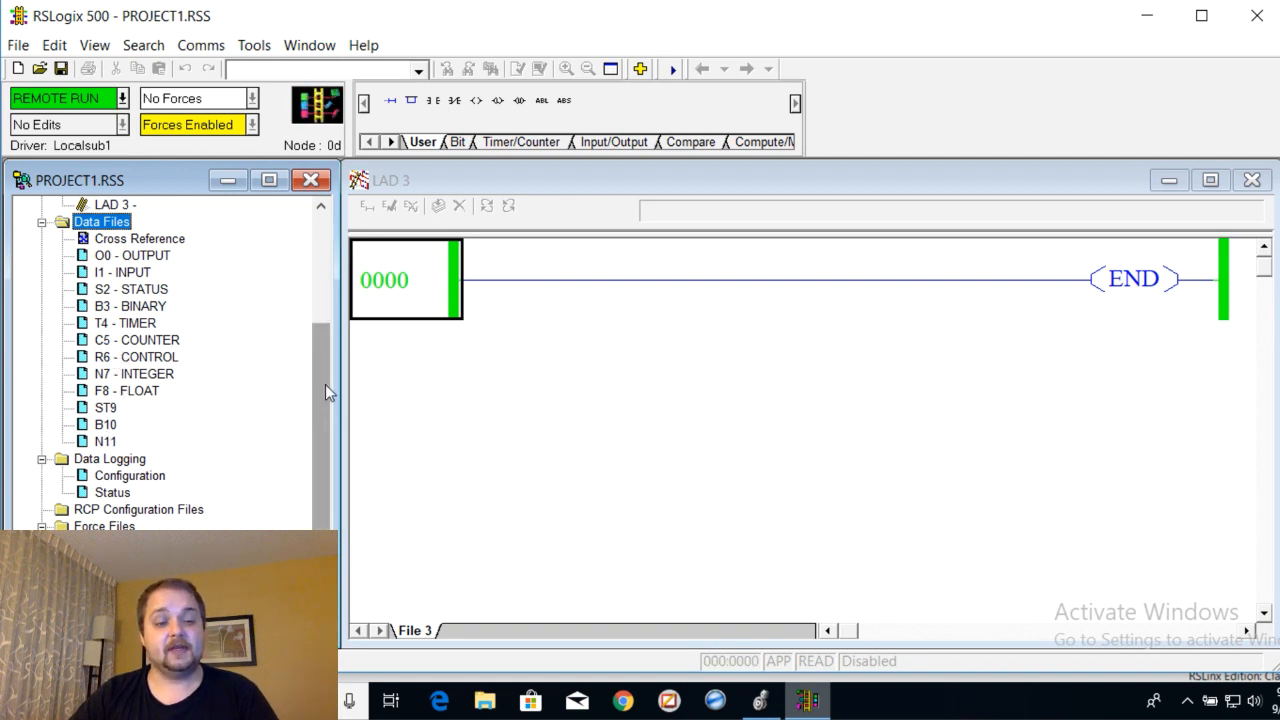
mouse_move(325, 384)
mouse_down()
mouse_move(329, 361)
mouse_move(325, 399)
mouse_move(321, 372)
mouse_up()
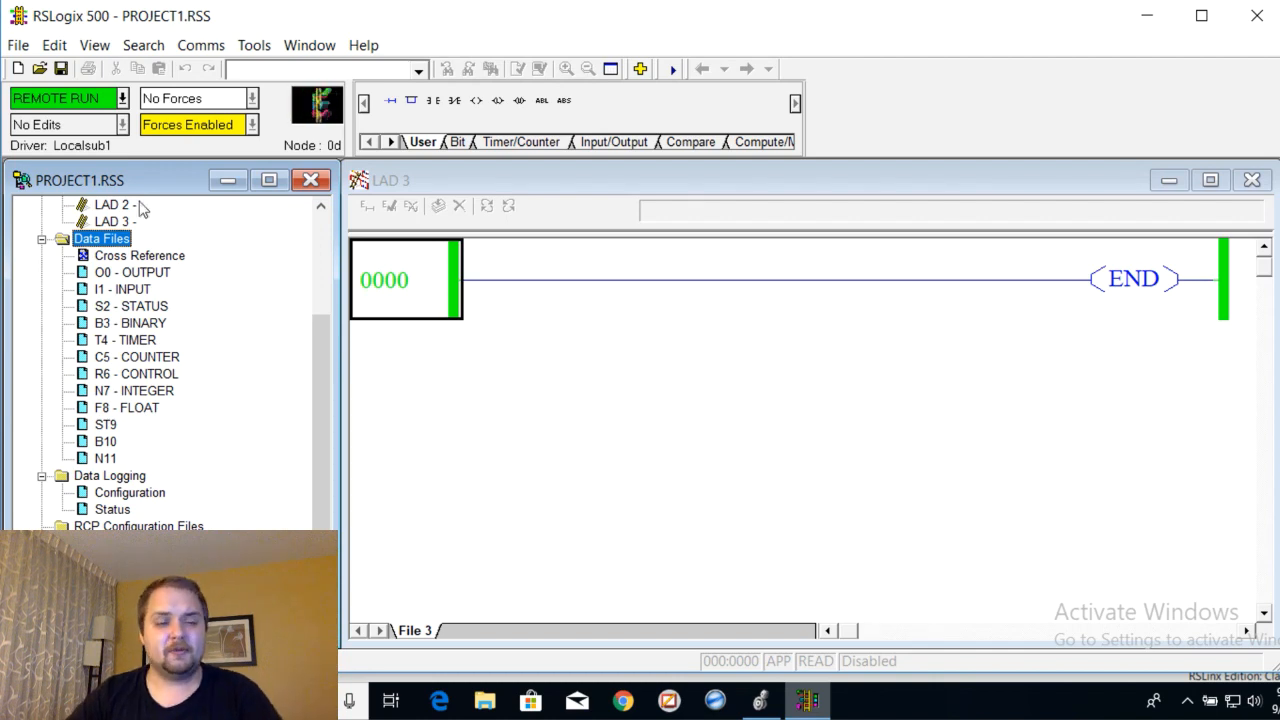
- Save the MicroLogix project with an empty revision note and take it offline
click(61, 70)
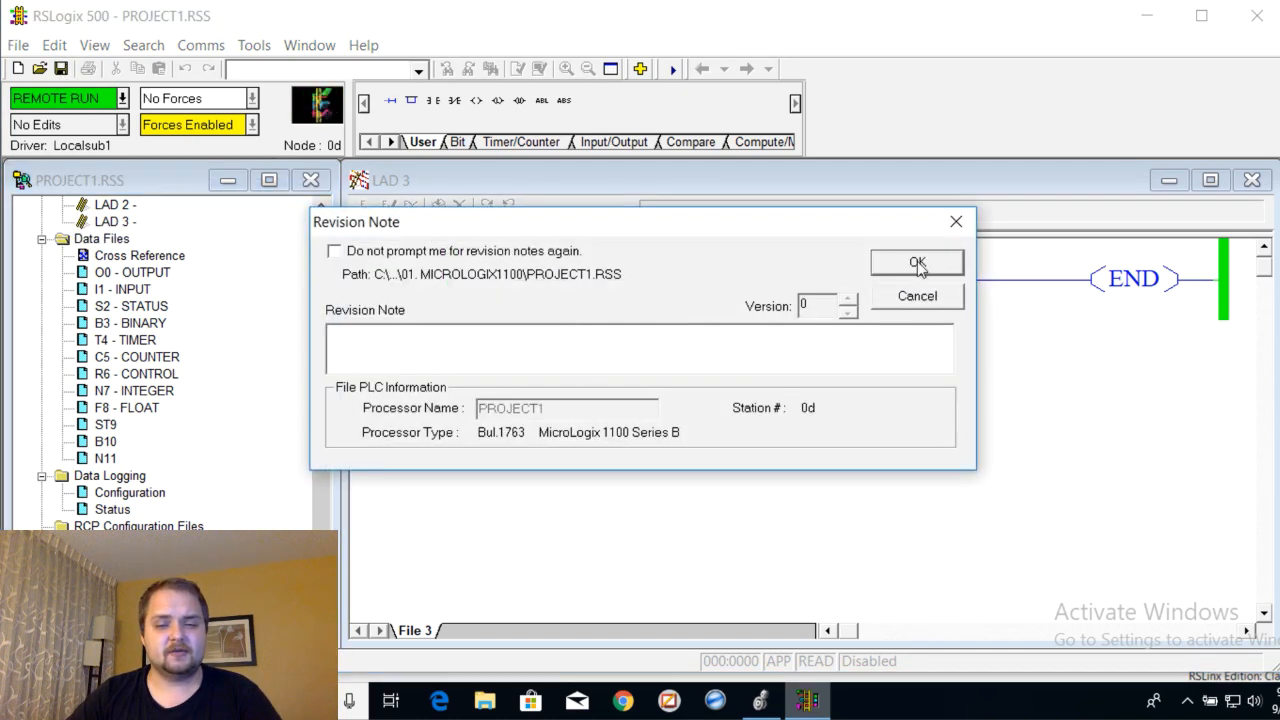
click(917, 265)
click(710, 420)
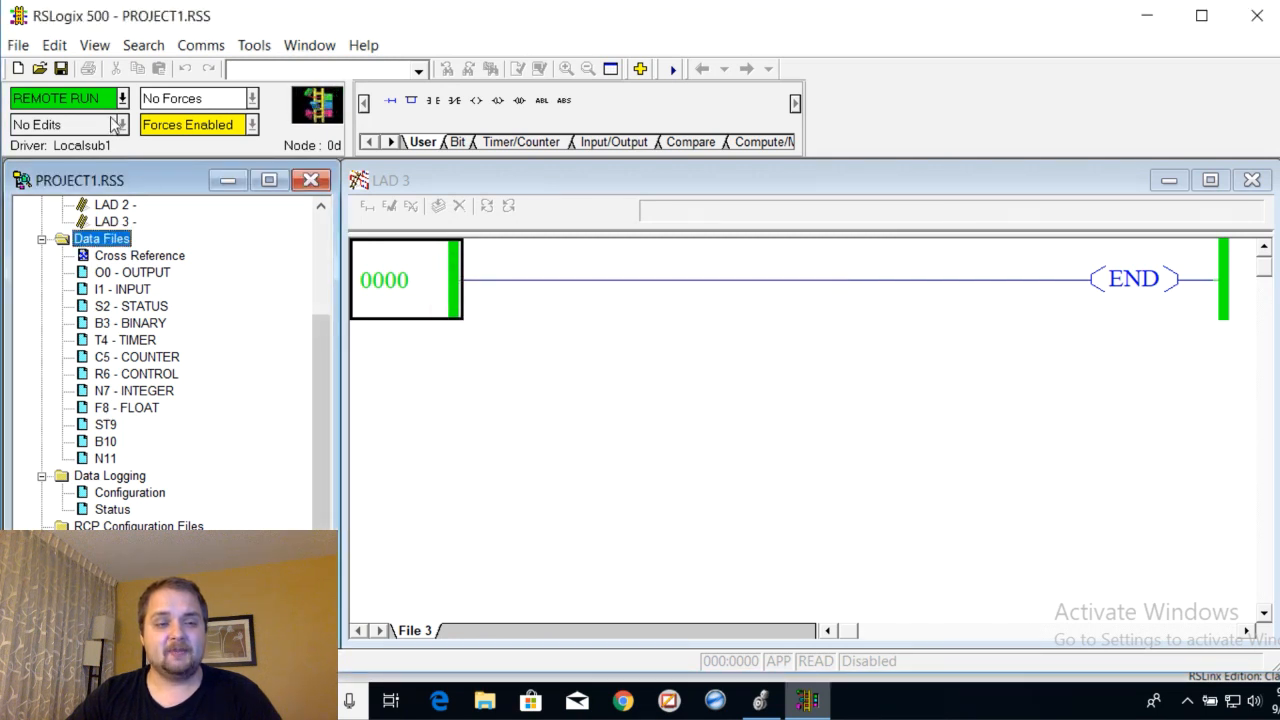
click(122, 99)
click(114, 123)
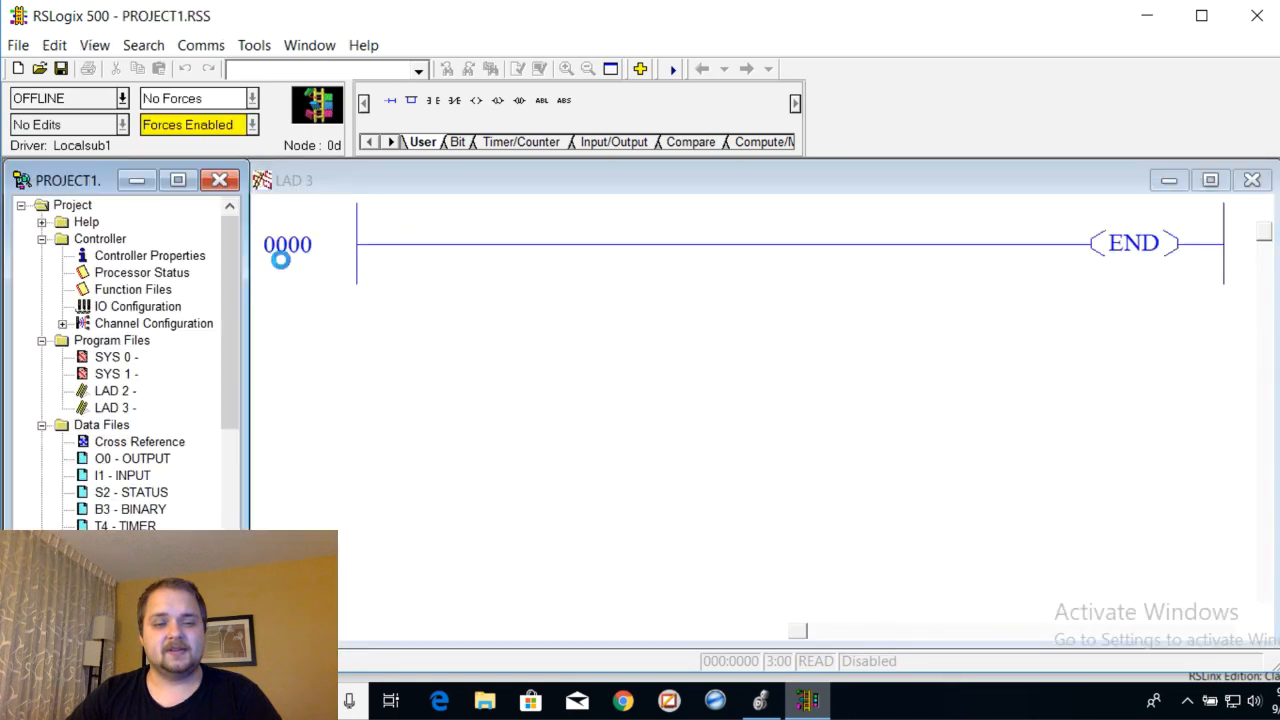
- Open the properties of the Data Files folder and look through the list of existing data files
drag(236, 373, 232, 433)
scroll(160, 320, down, 2)
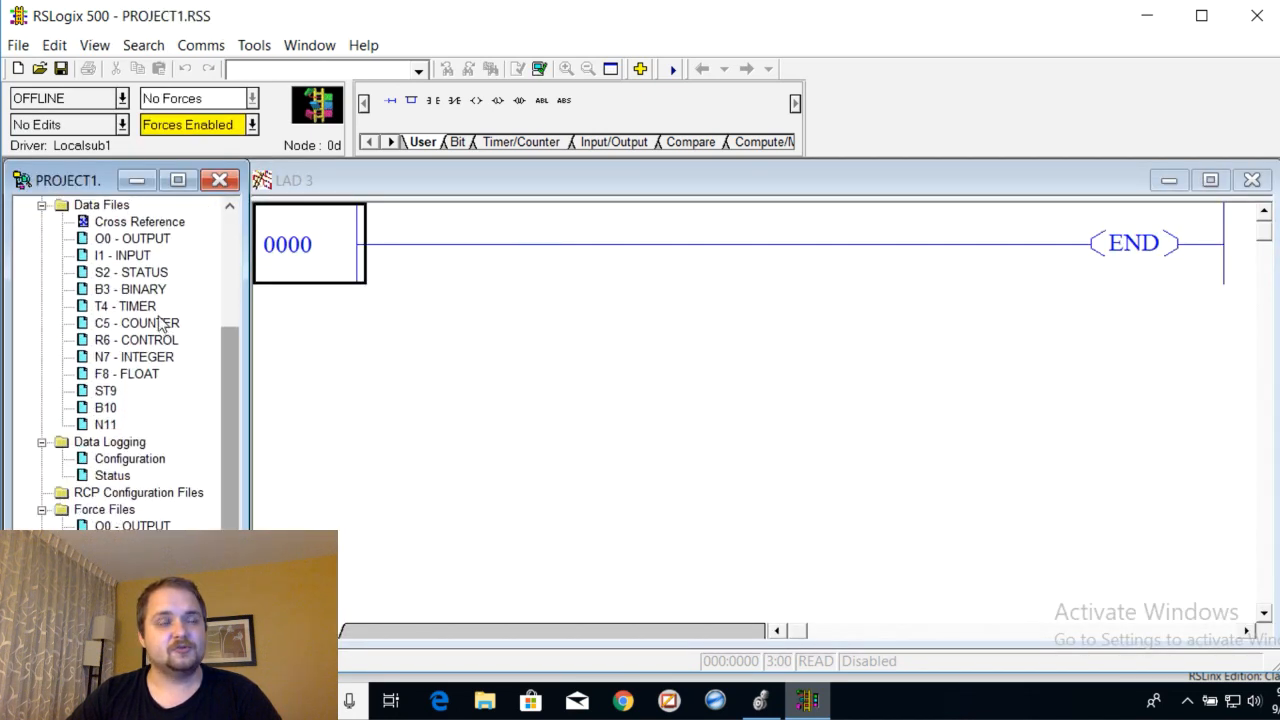
scroll(150, 315, up, 1)
right_click(106, 258)
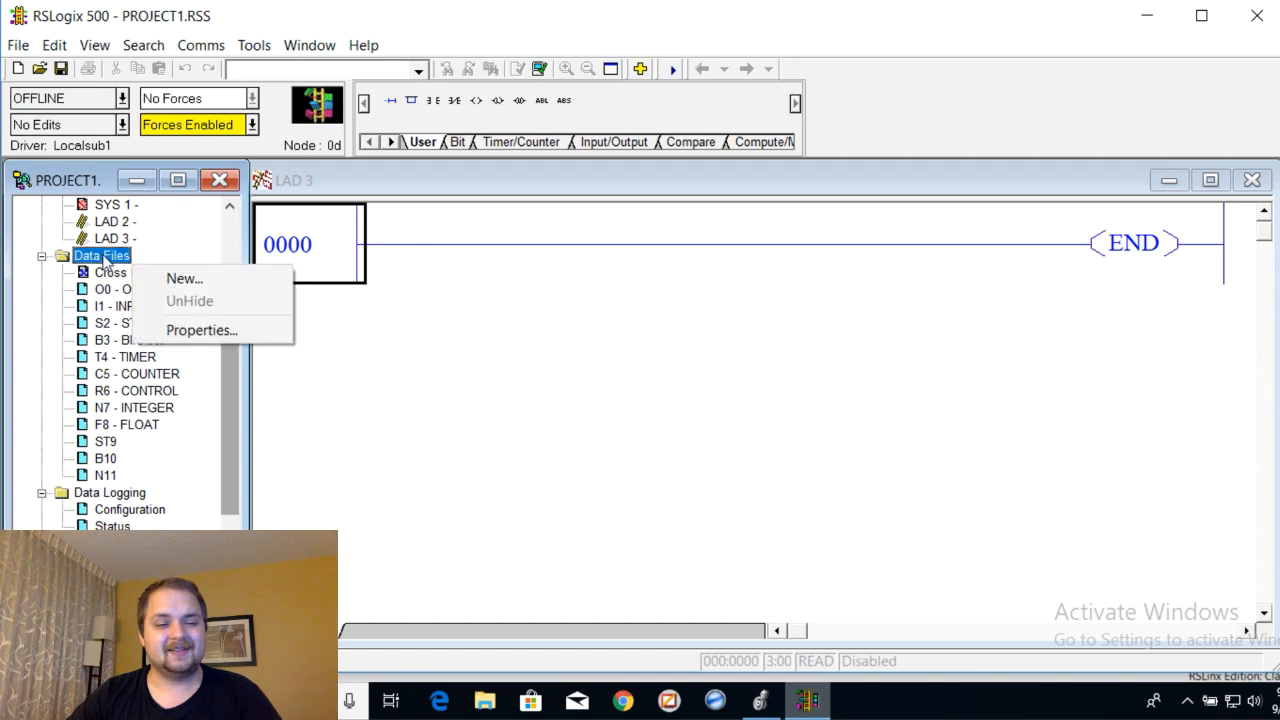
click(205, 330)
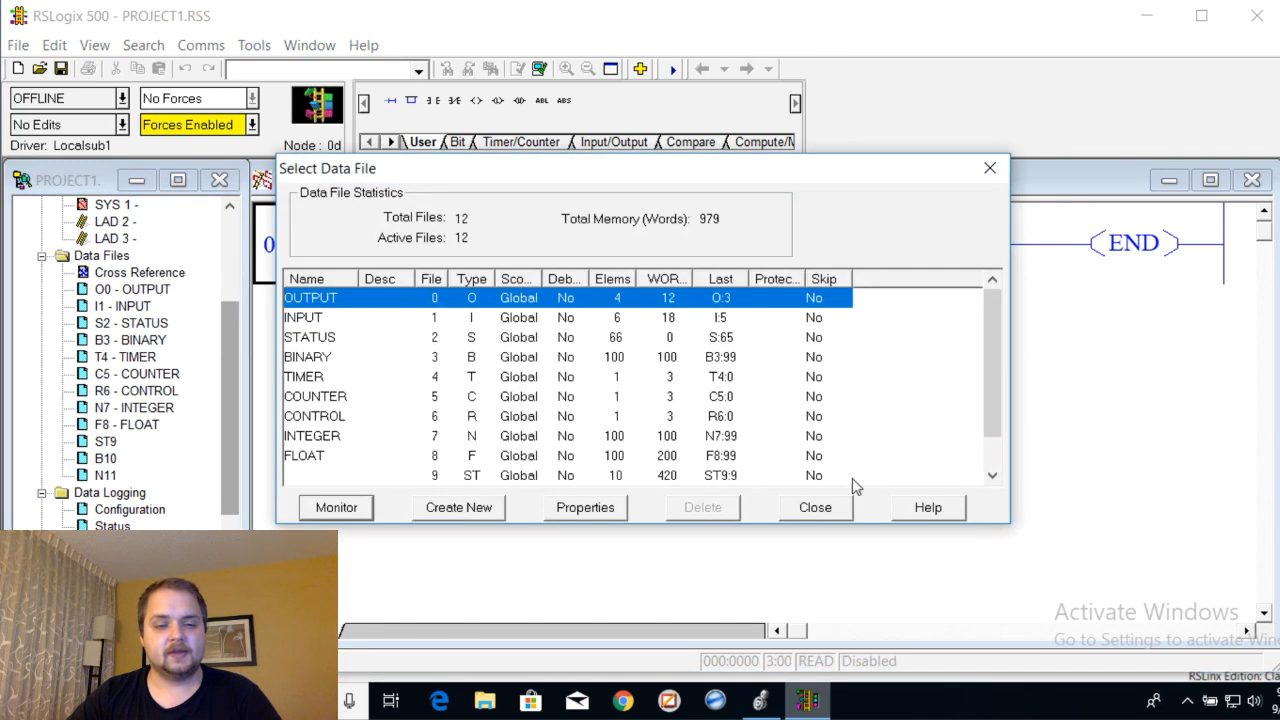
scroll(429, 466, down, 1)
scroll(417, 471, up, 1)
scroll(430, 480, down, 1)
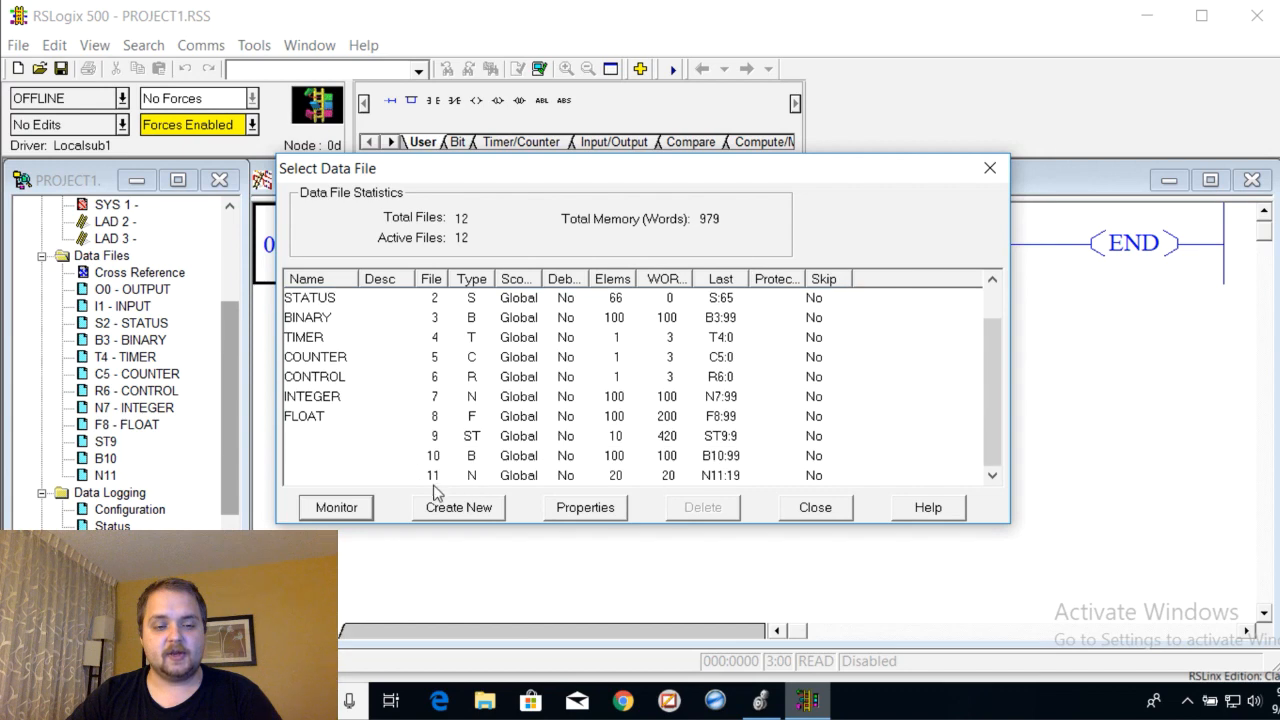
- Create data file 12 of type Binary, named MESSAGE_O, with 1 element, global scope and no protection
click(440, 506)
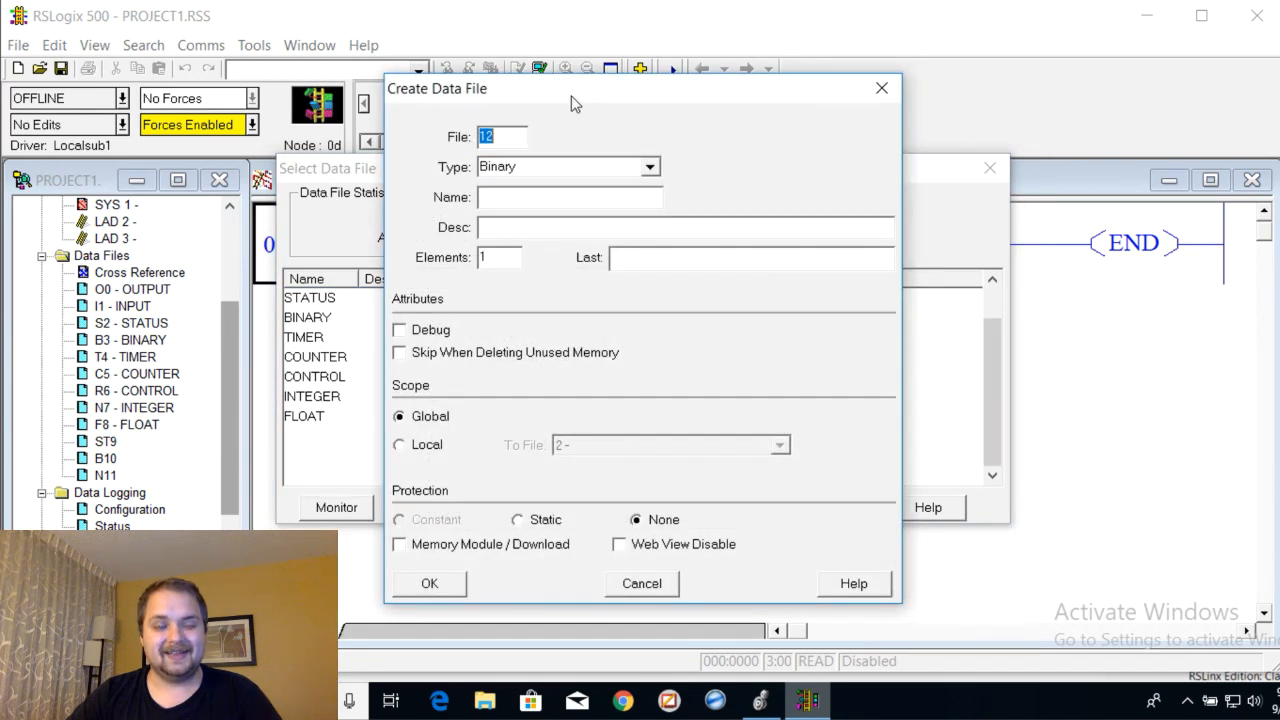
drag(572, 100, 878, 86)
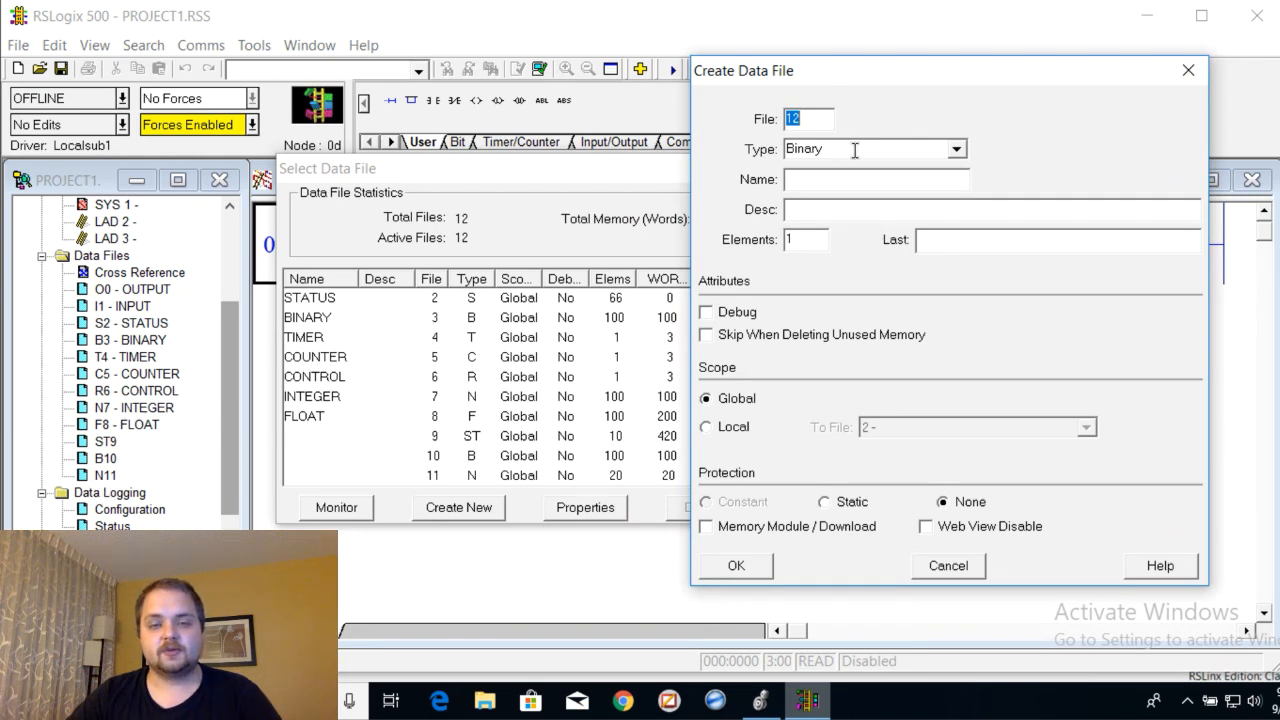
click(955, 149)
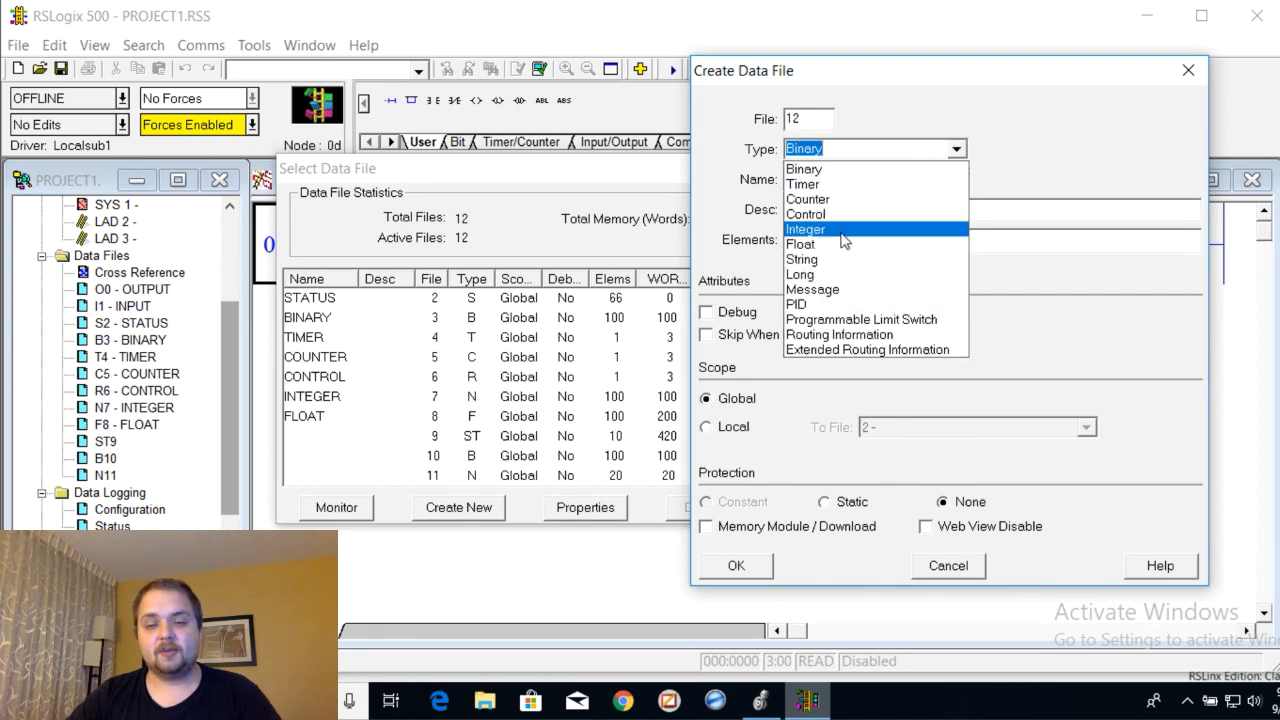
click(1004, 153)
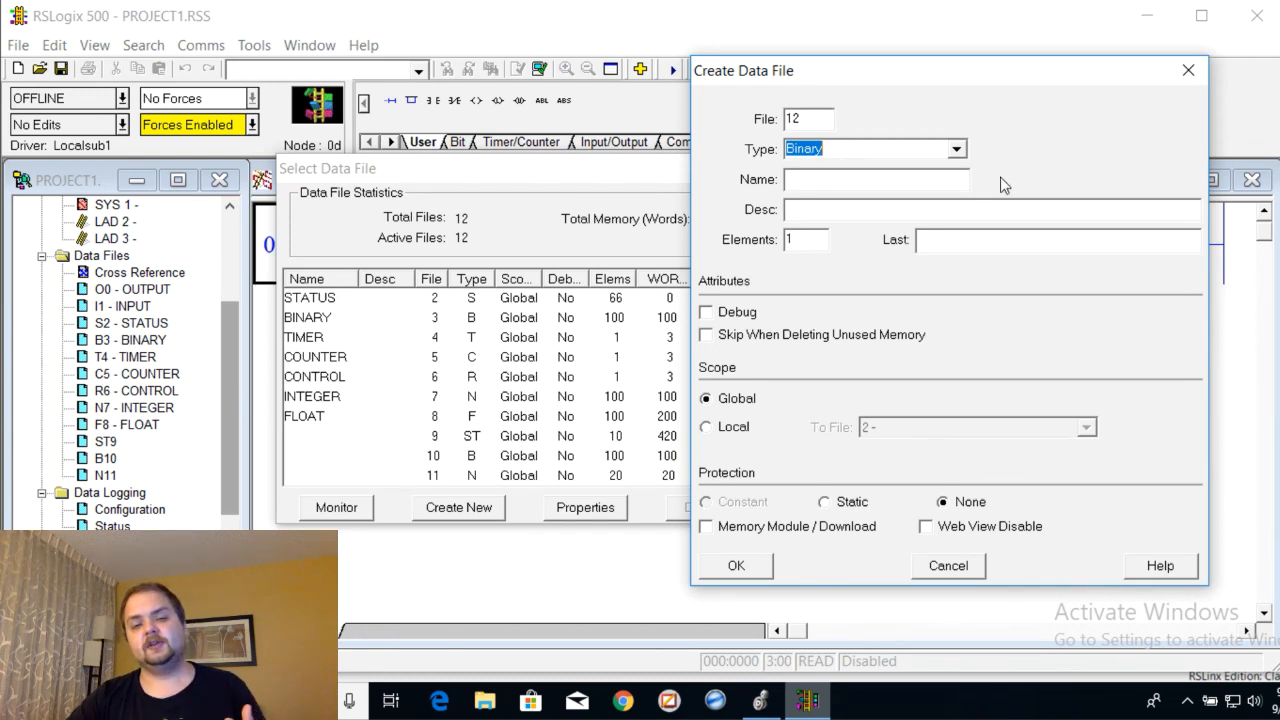
click(868, 179)
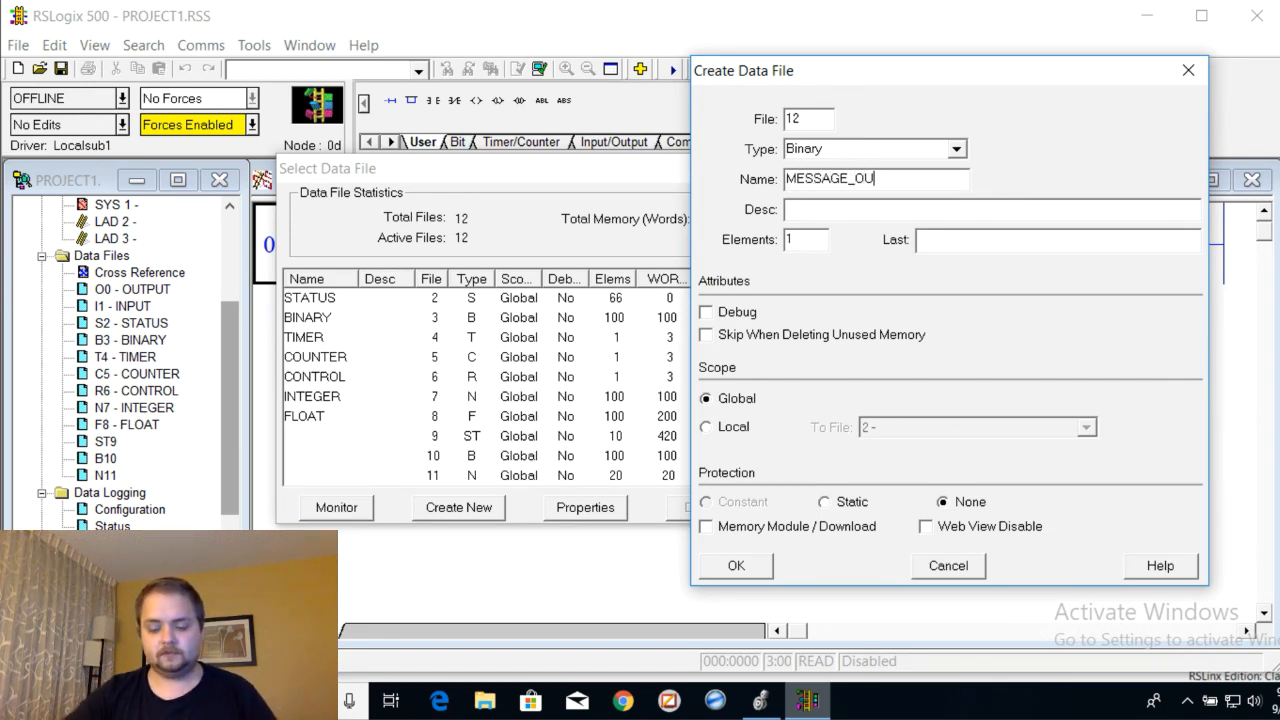
key(BackSpace)
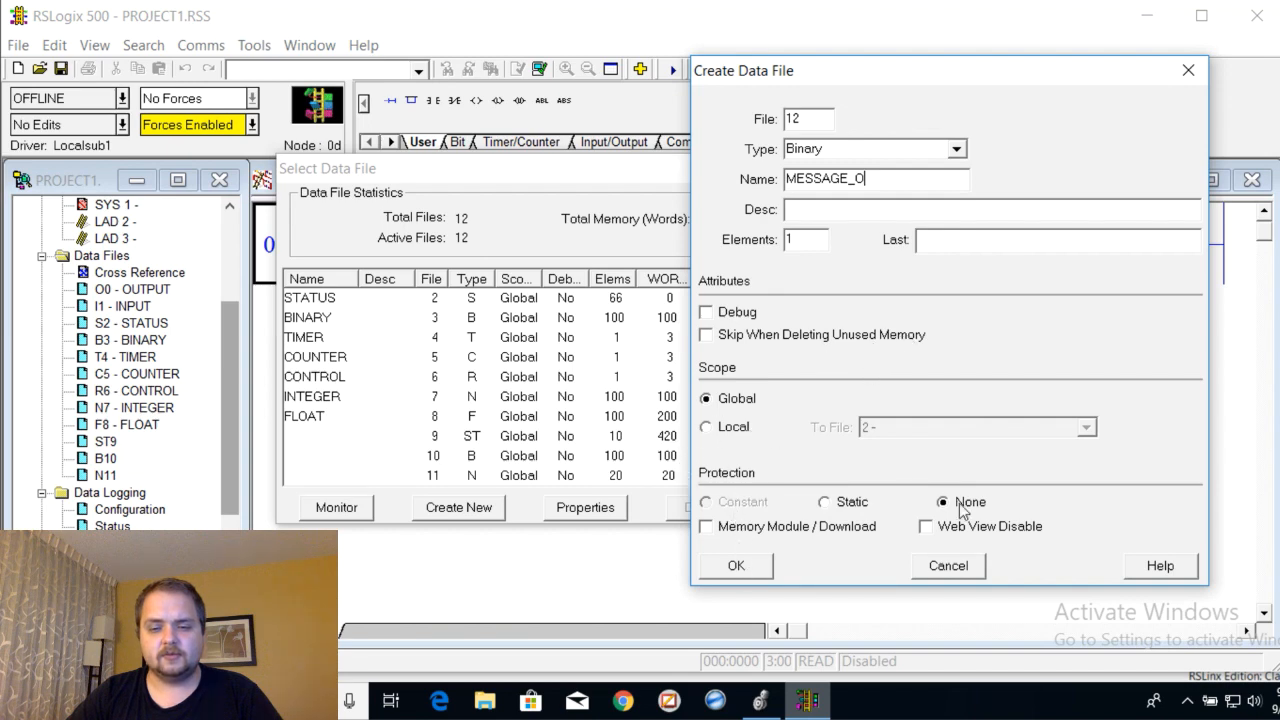
click(745, 564)
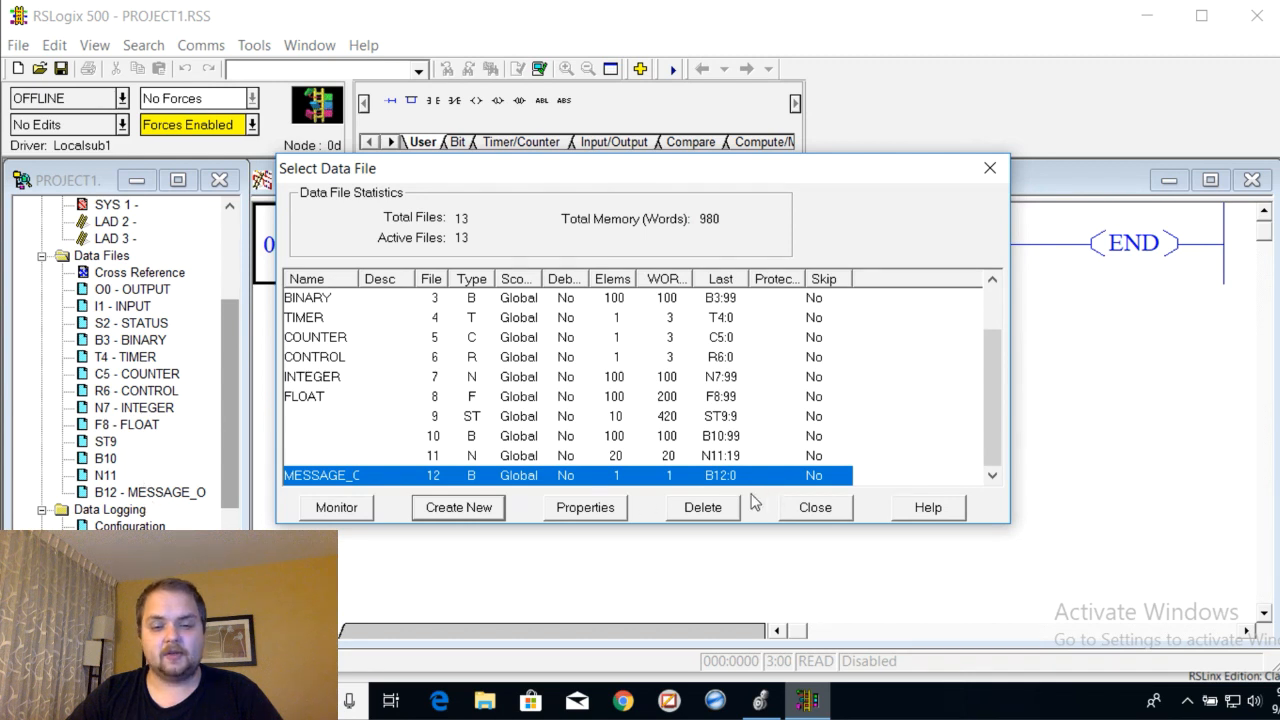
- Close the data file list, download the project to the MicroLogix with an empty revision note, and return the processor to Run mode online
click(815, 513)
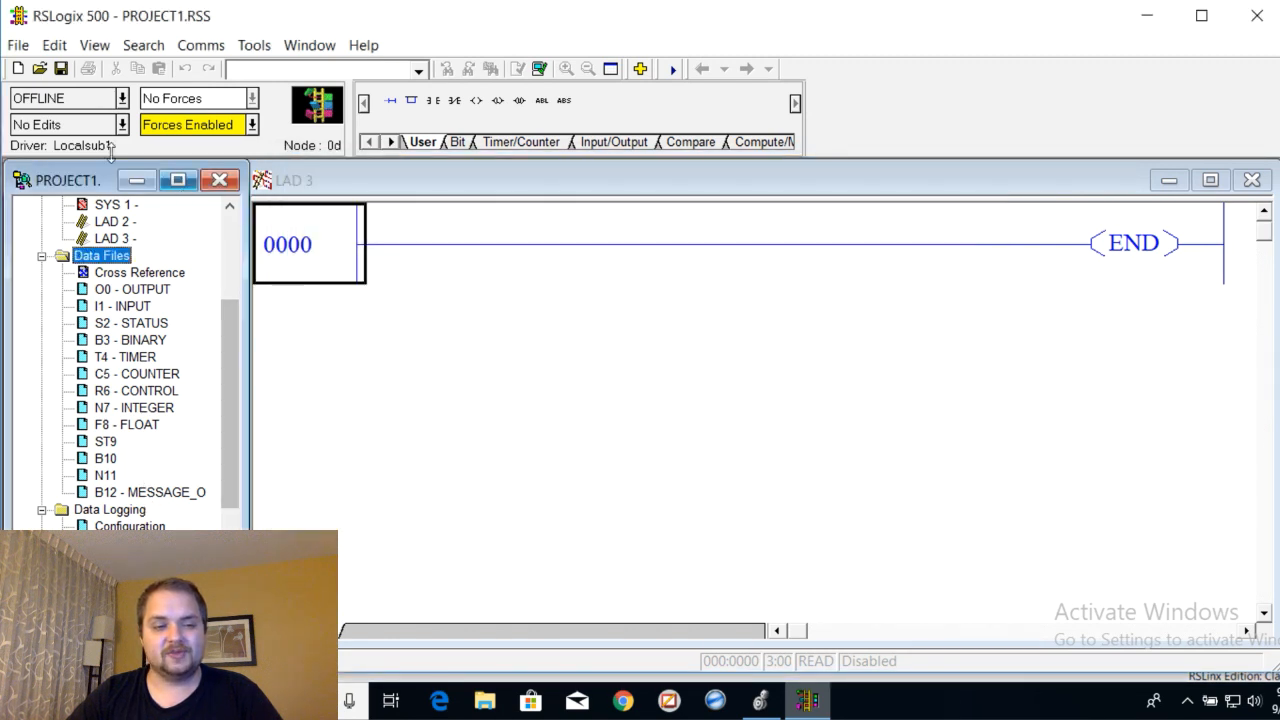
click(122, 98)
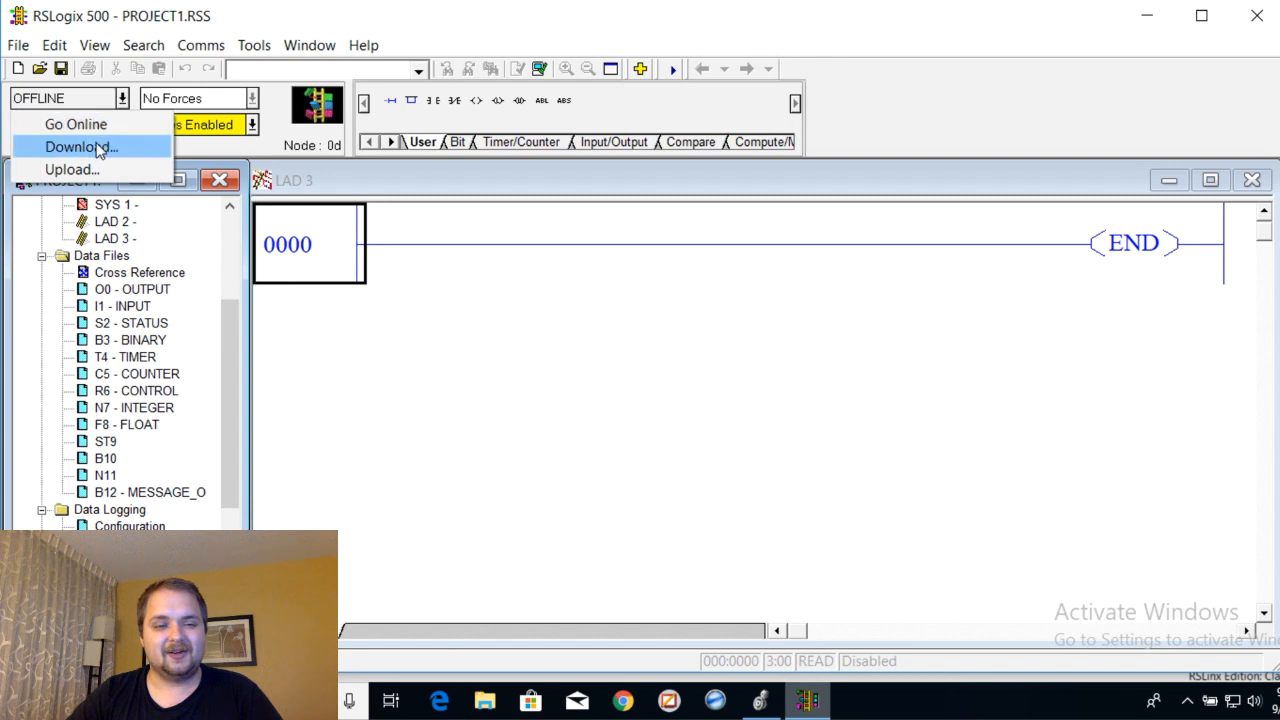
click(82, 147)
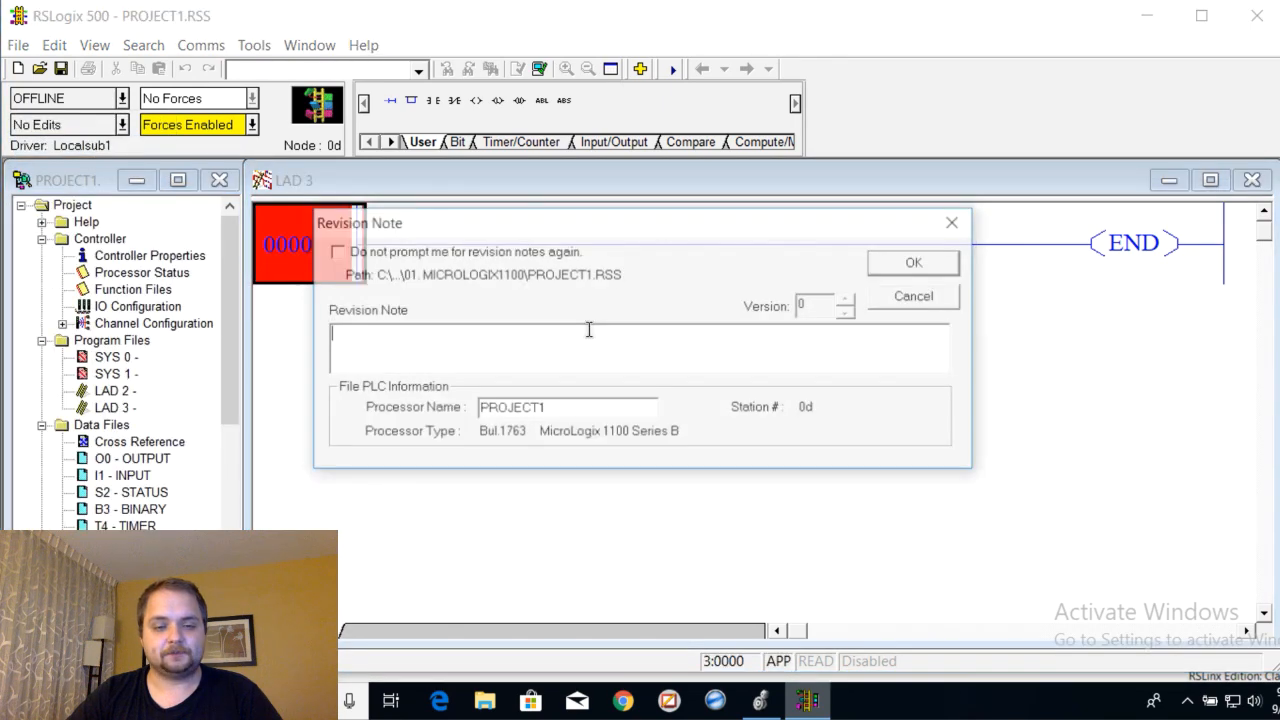
click(898, 264)
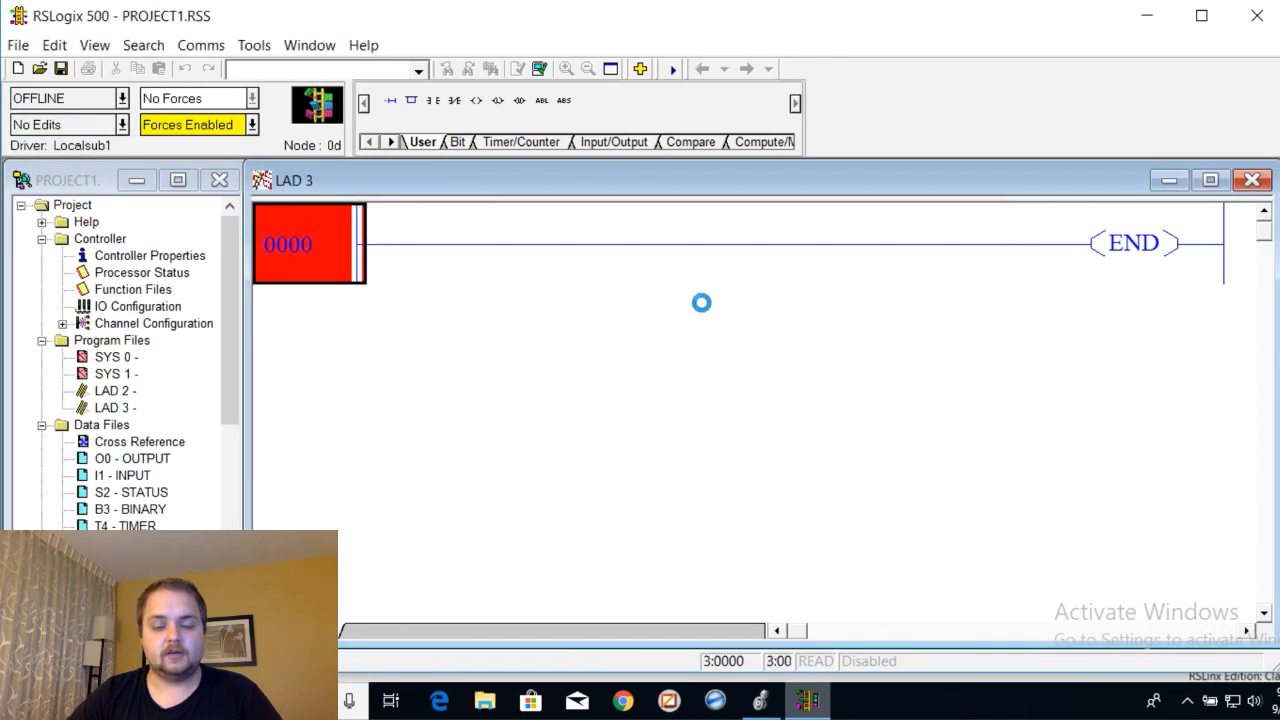
click(665, 447)
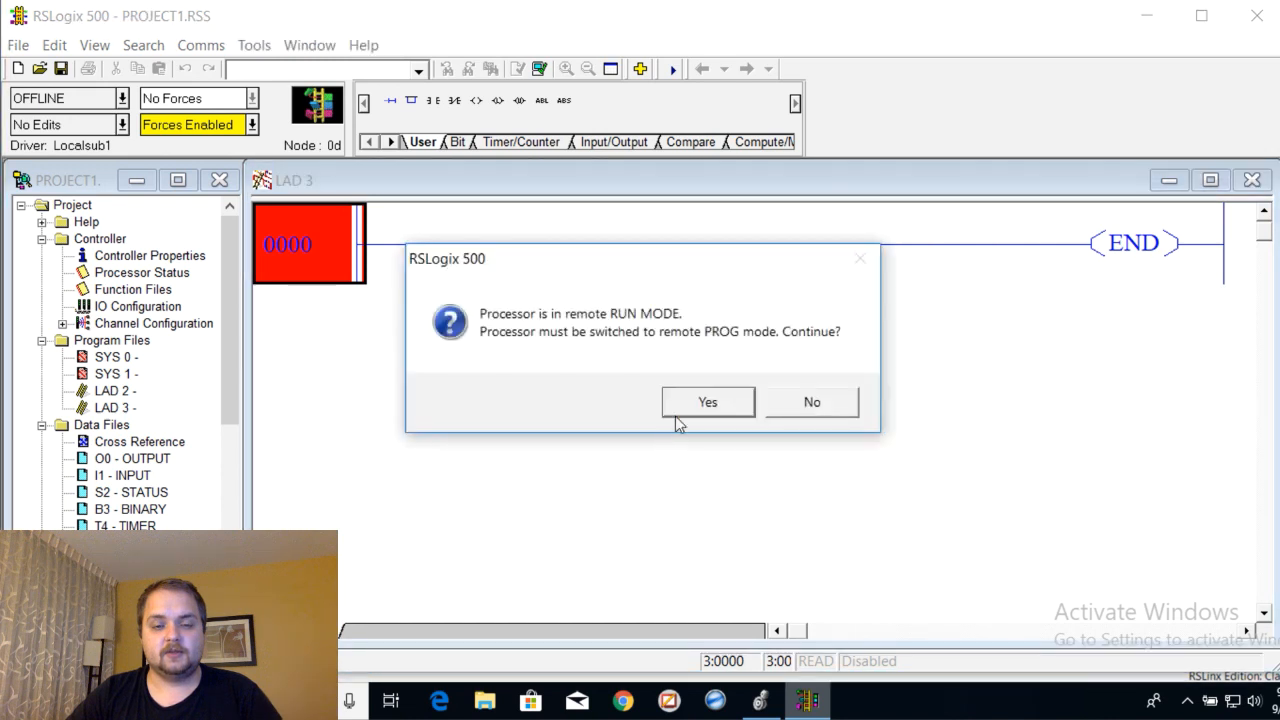
click(708, 402)
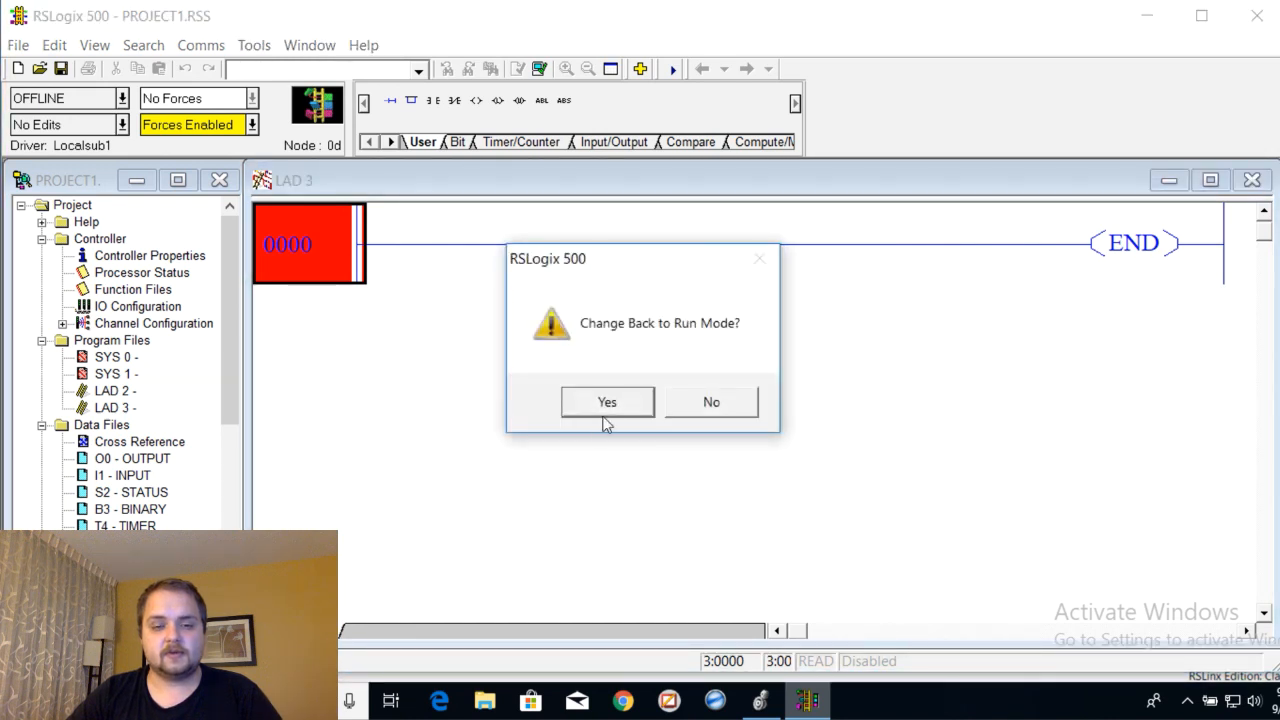
click(607, 405)
click(605, 403)
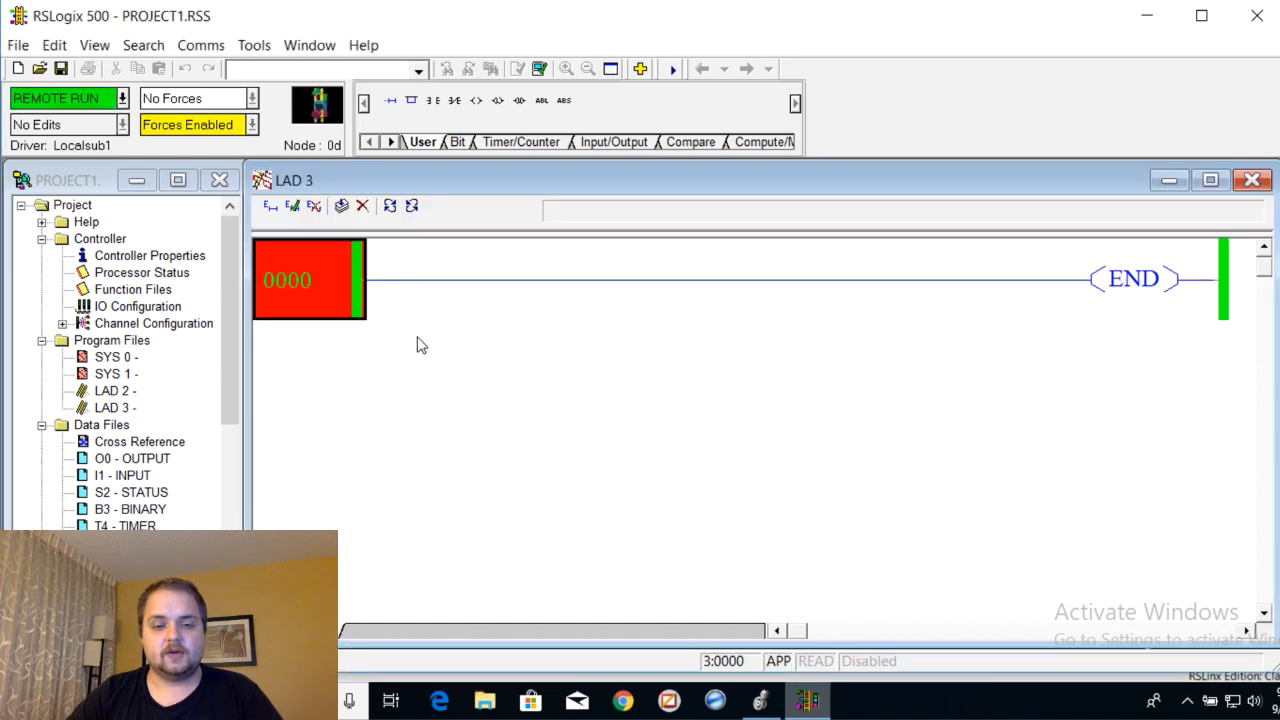
- Open data file B12 MESSAGE_O in the project tree, examine its bits, and close it
drag(225, 308, 217, 403)
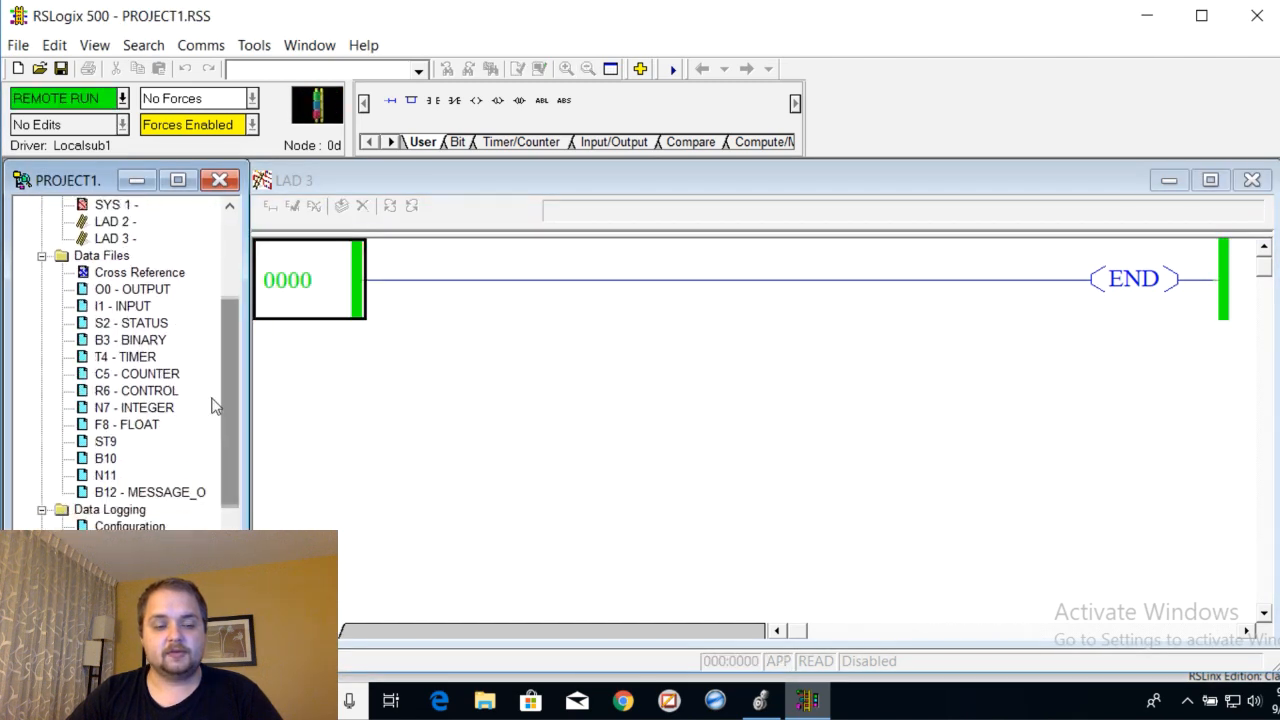
double_click(150, 491)
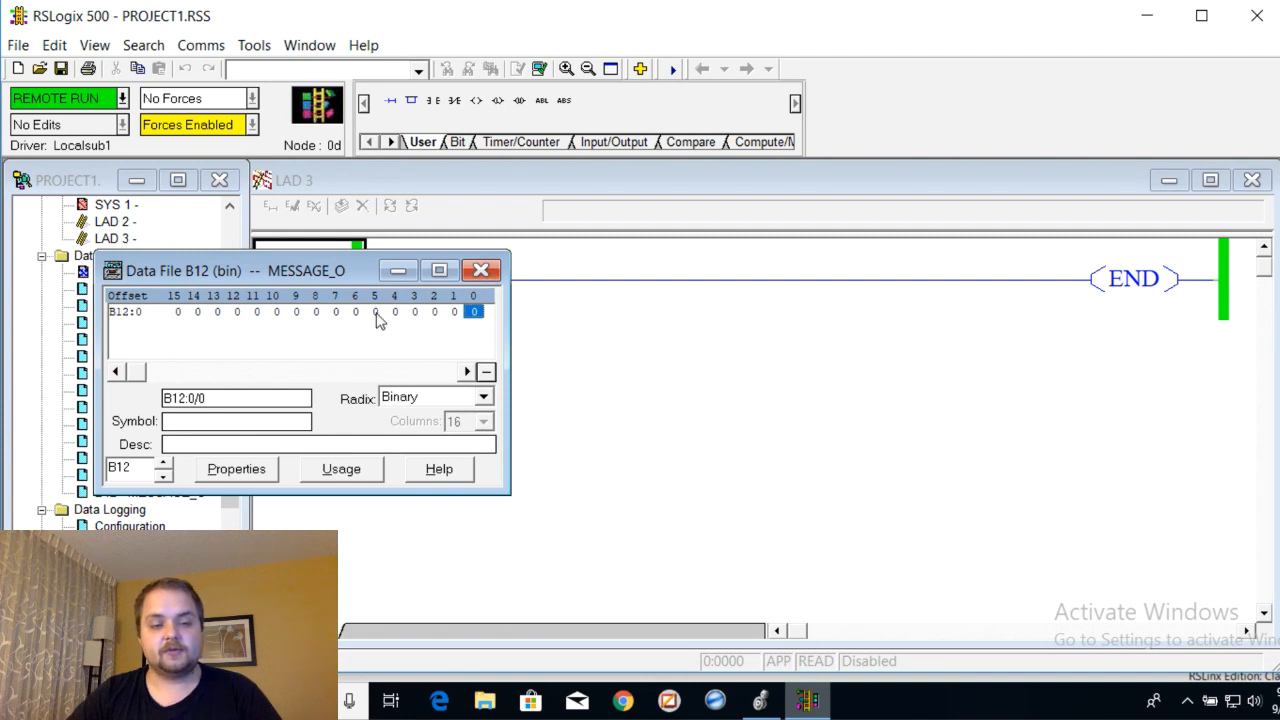
click(481, 270)
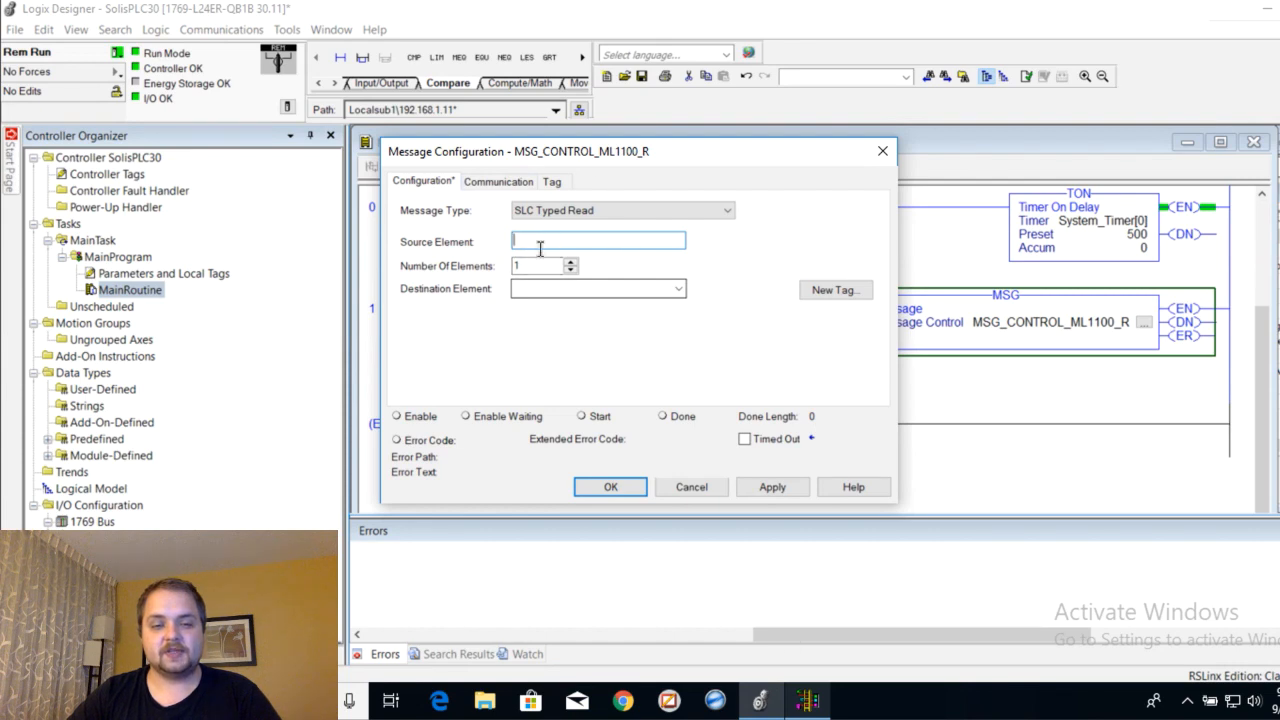
- Switch to RSLogix 500 and copy only the word address B12:0, without the bit number, from the MESSAGE_O data file
click(808, 700)
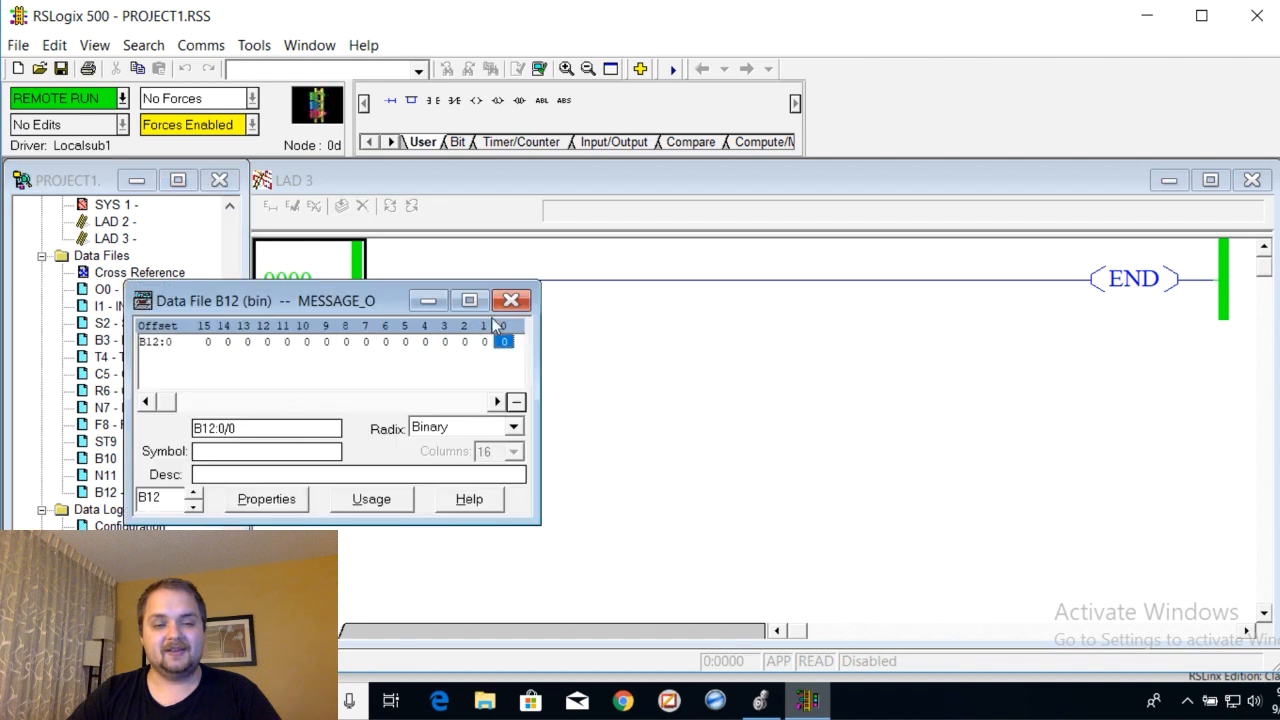
click(240, 428)
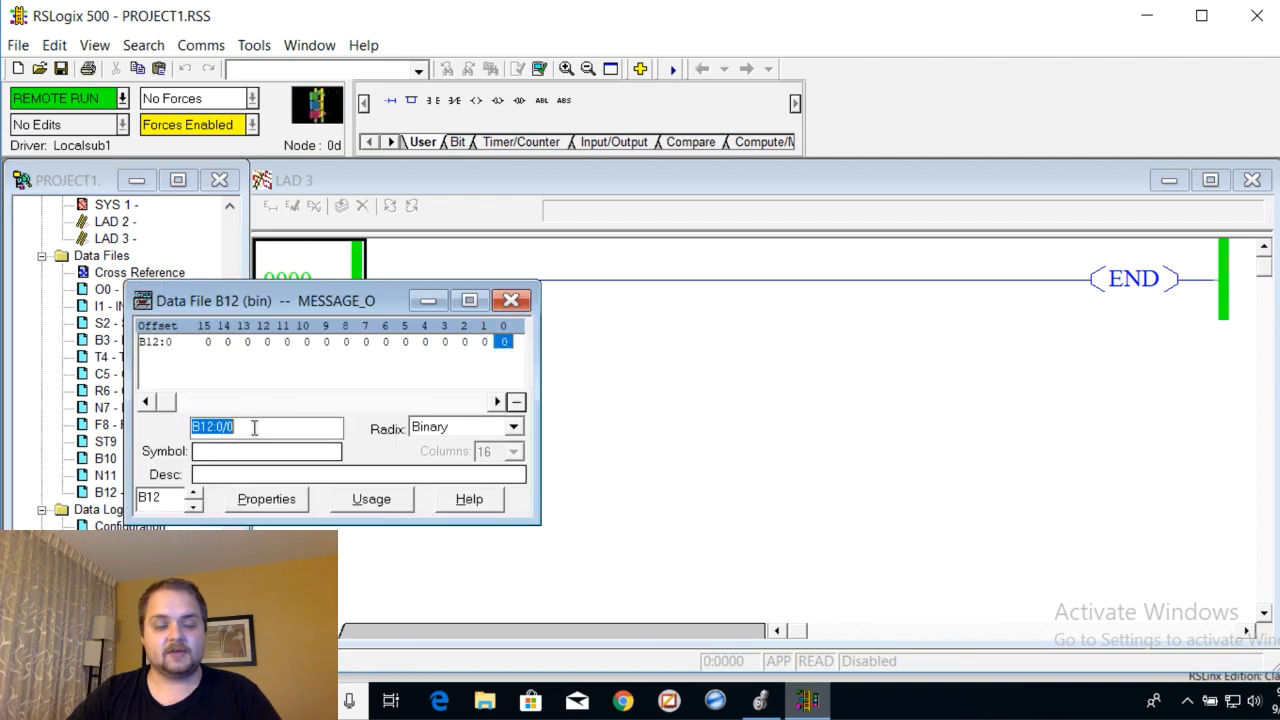
click(238, 428)
drag(222, 428, 182, 430)
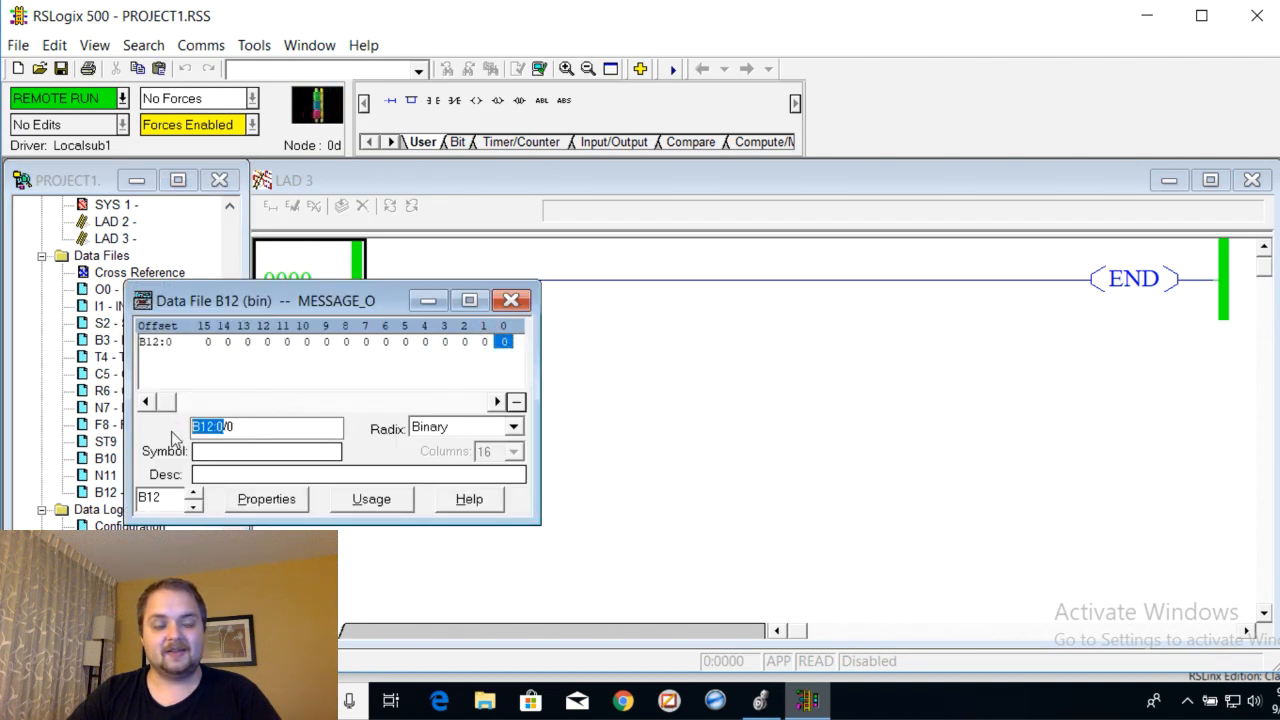
right_click(207, 428)
click(252, 216)
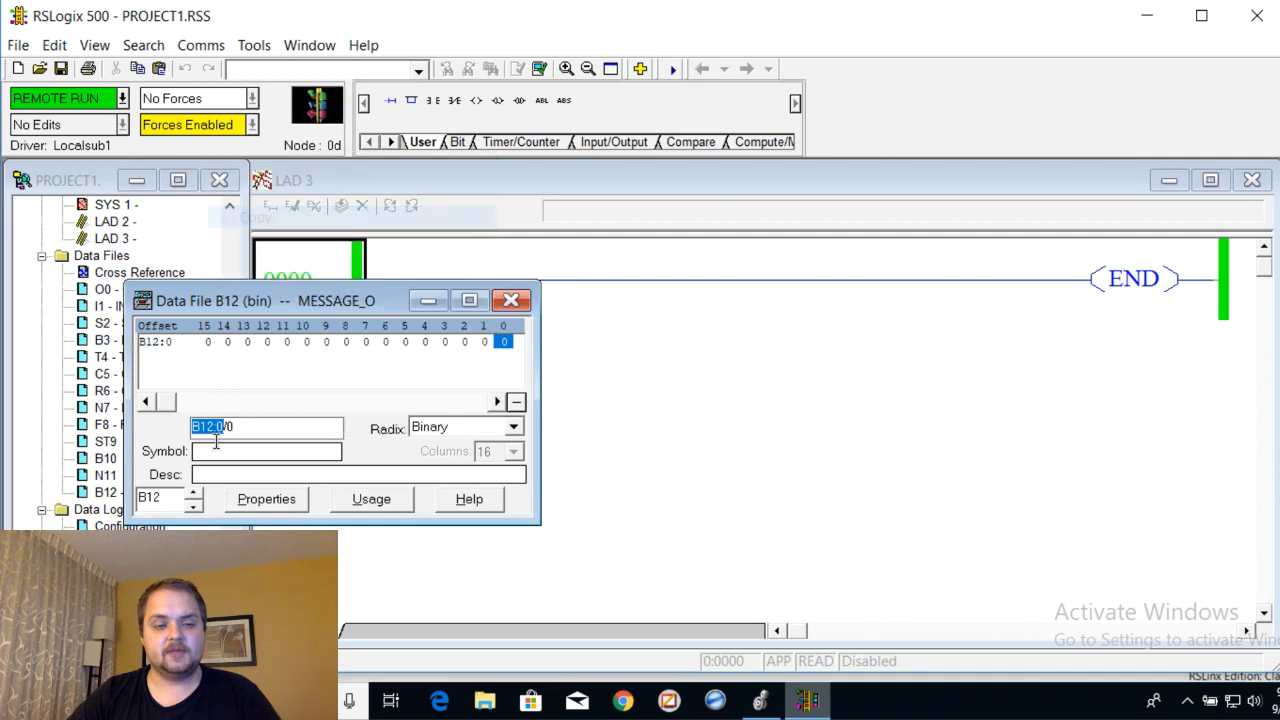
drag(243, 430, 100, 434)
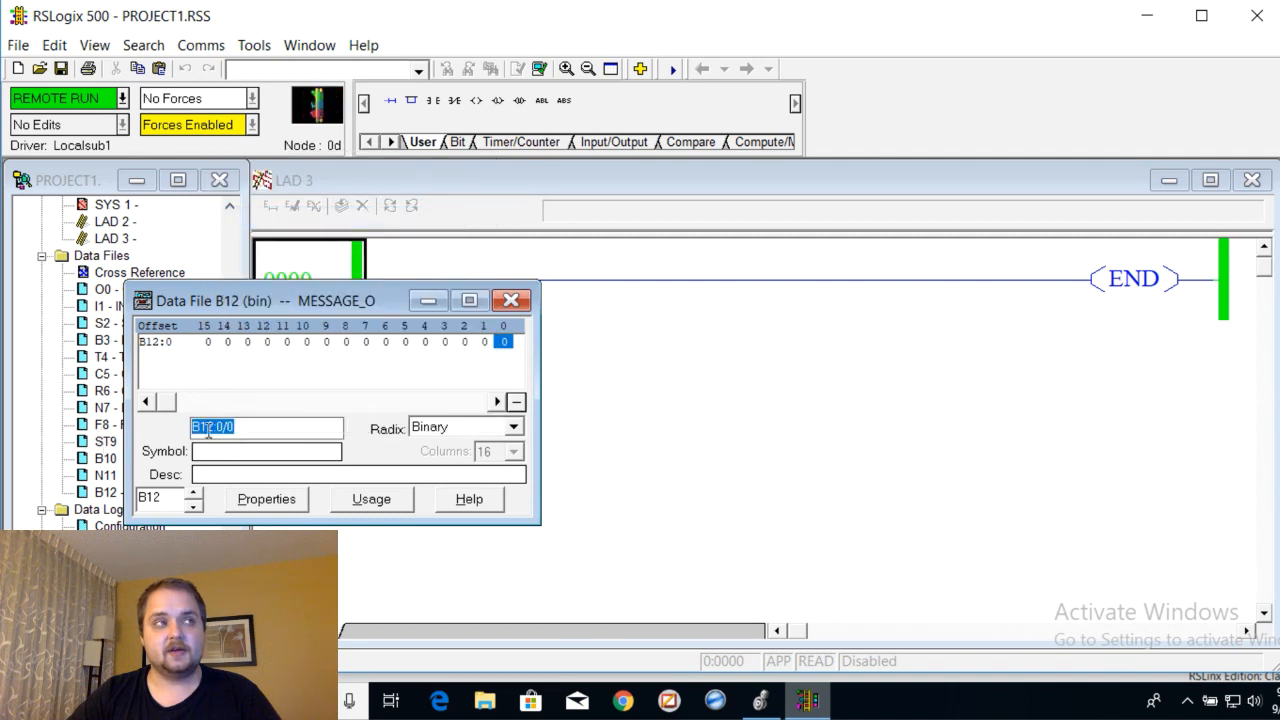
drag(222, 428, 190, 430)
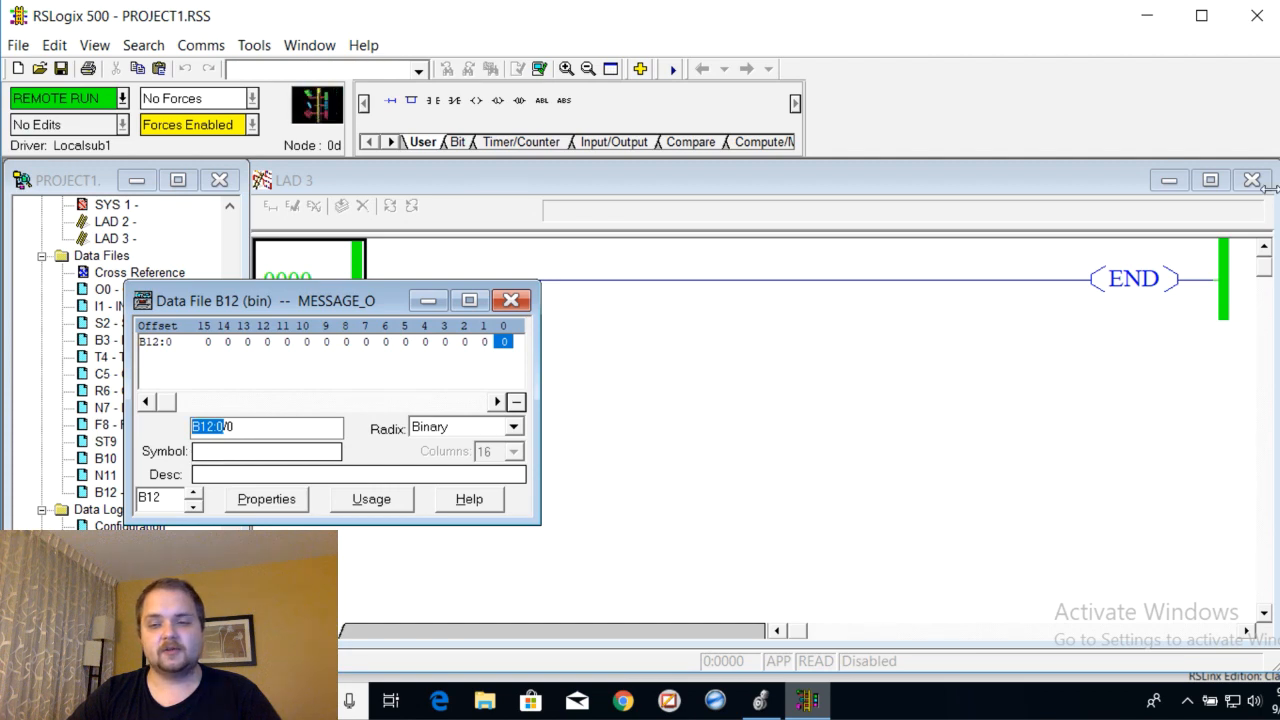
- Switch to Logix Designer and paste B12:0 as the source element of the MSG_CONTROL_ML1100_R message
key(alt+Tab)
right_click(517, 248)
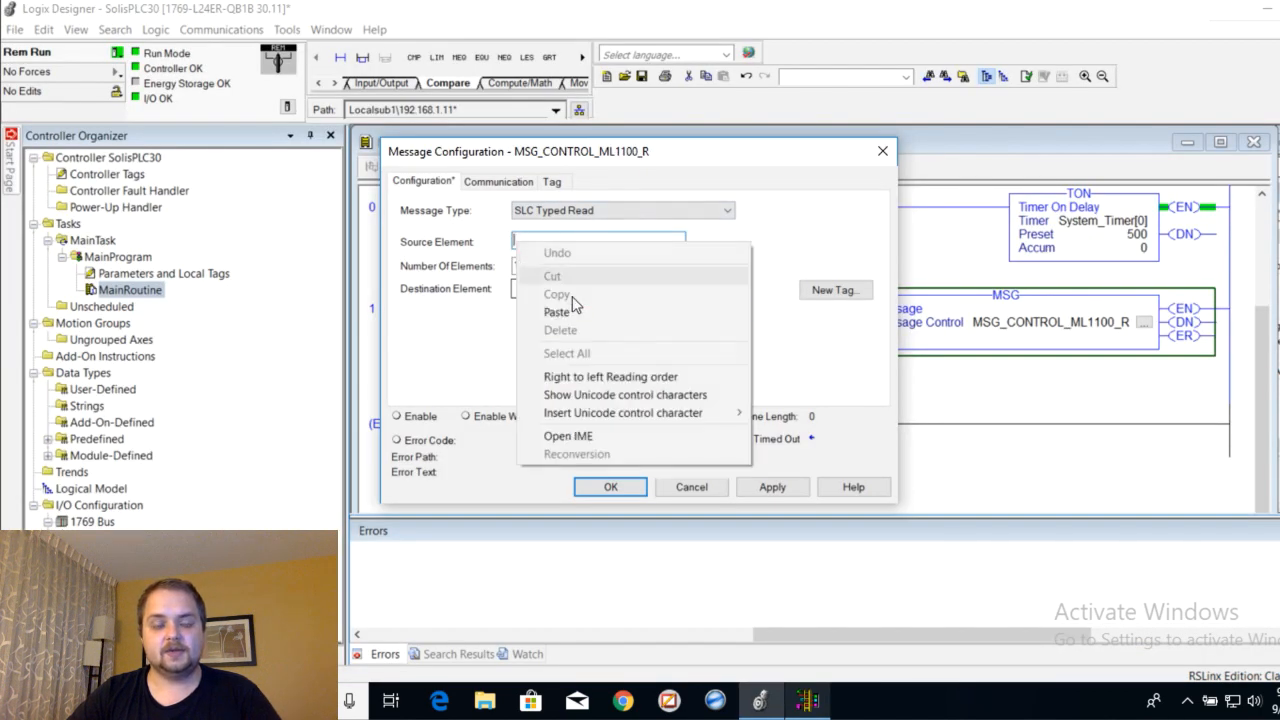
click(570, 310)
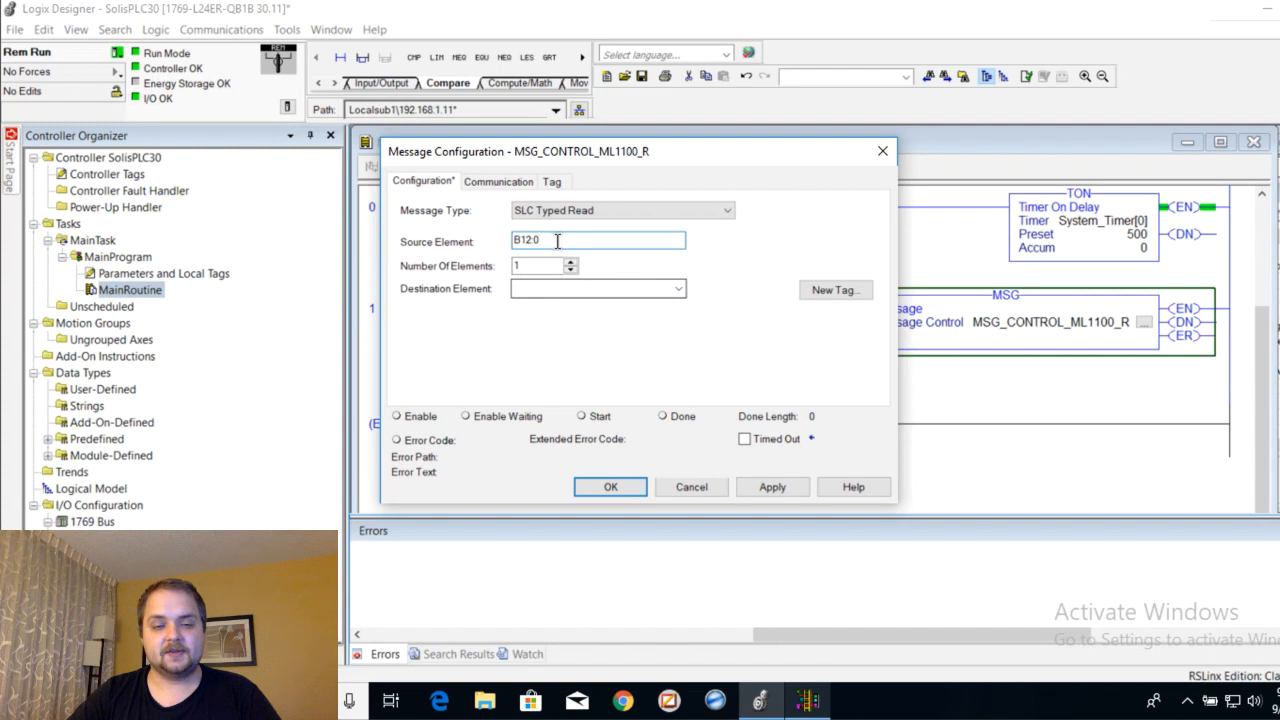
- Enter MSG_ML1100_B12_READ[0] as the destination element of the message
click(532, 289)
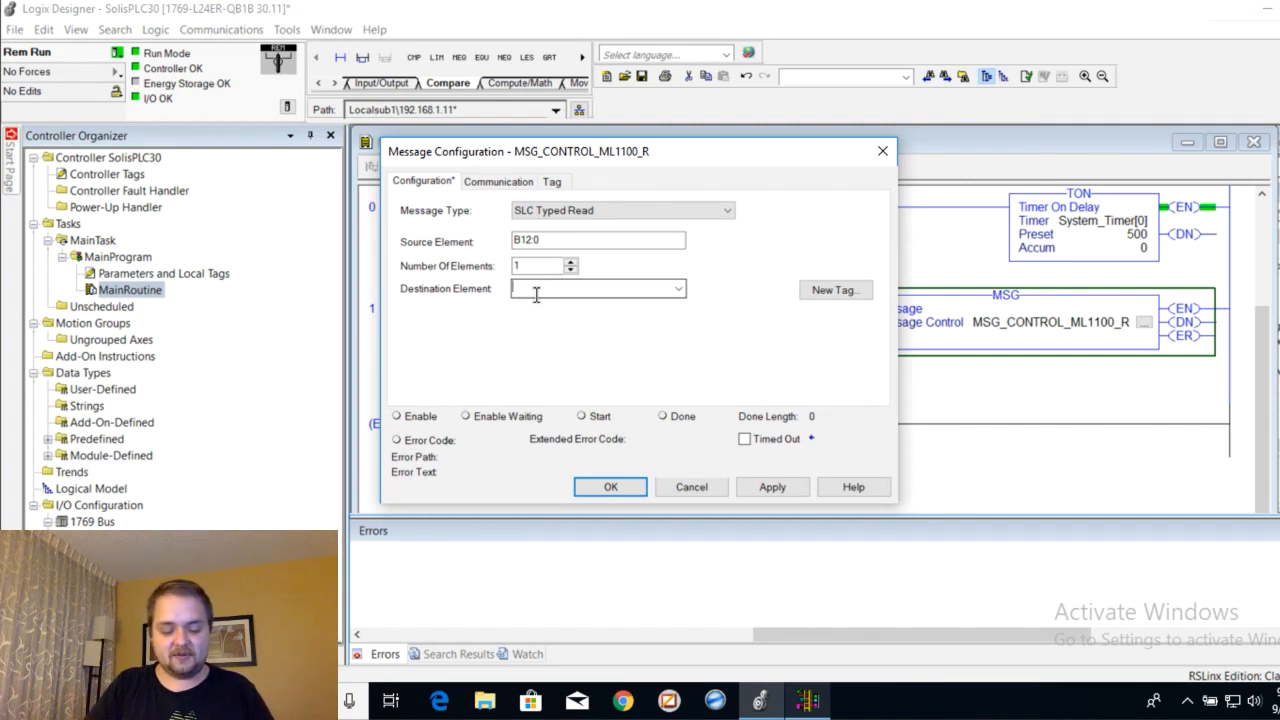
text(MSG_)
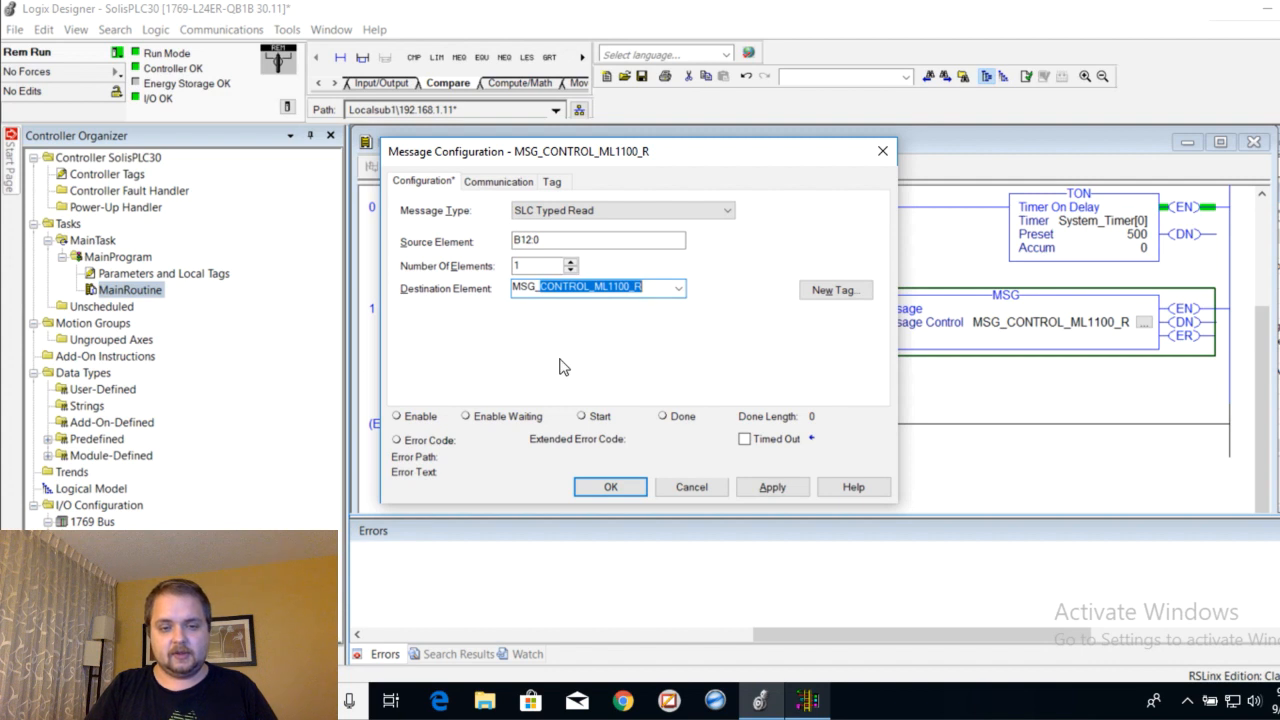
text(ML1100_B12_READ)
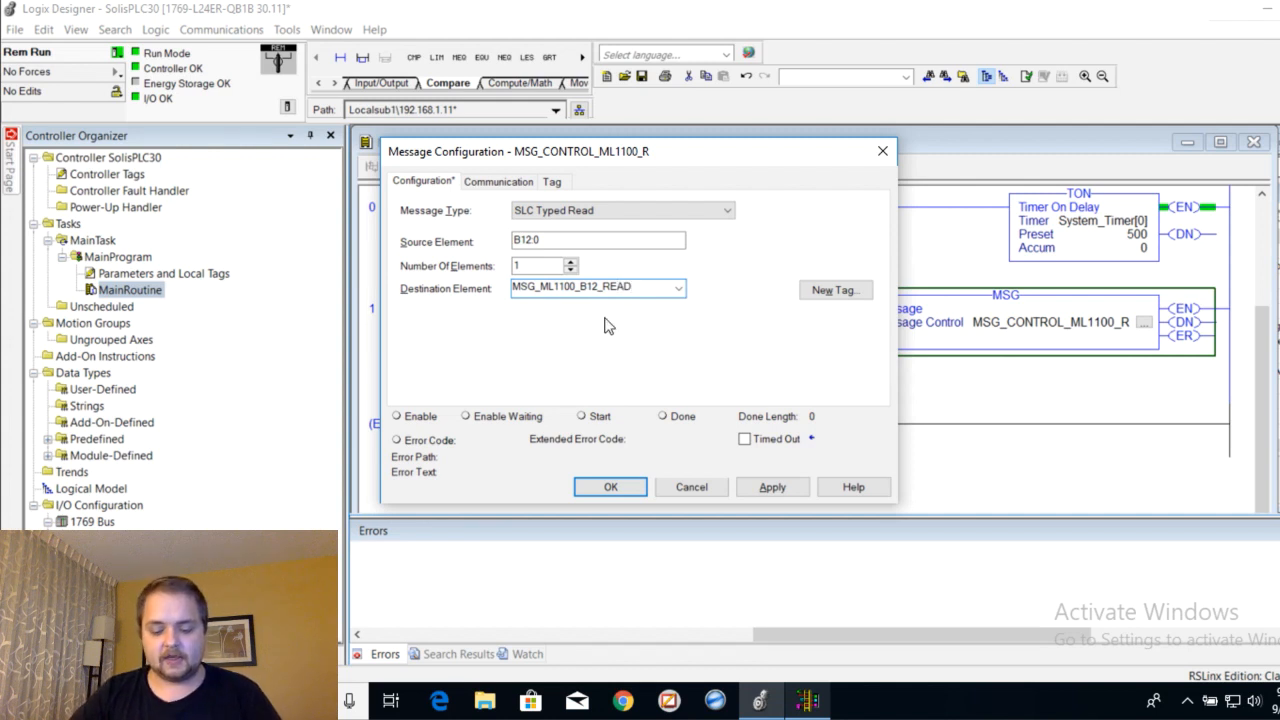
text(])
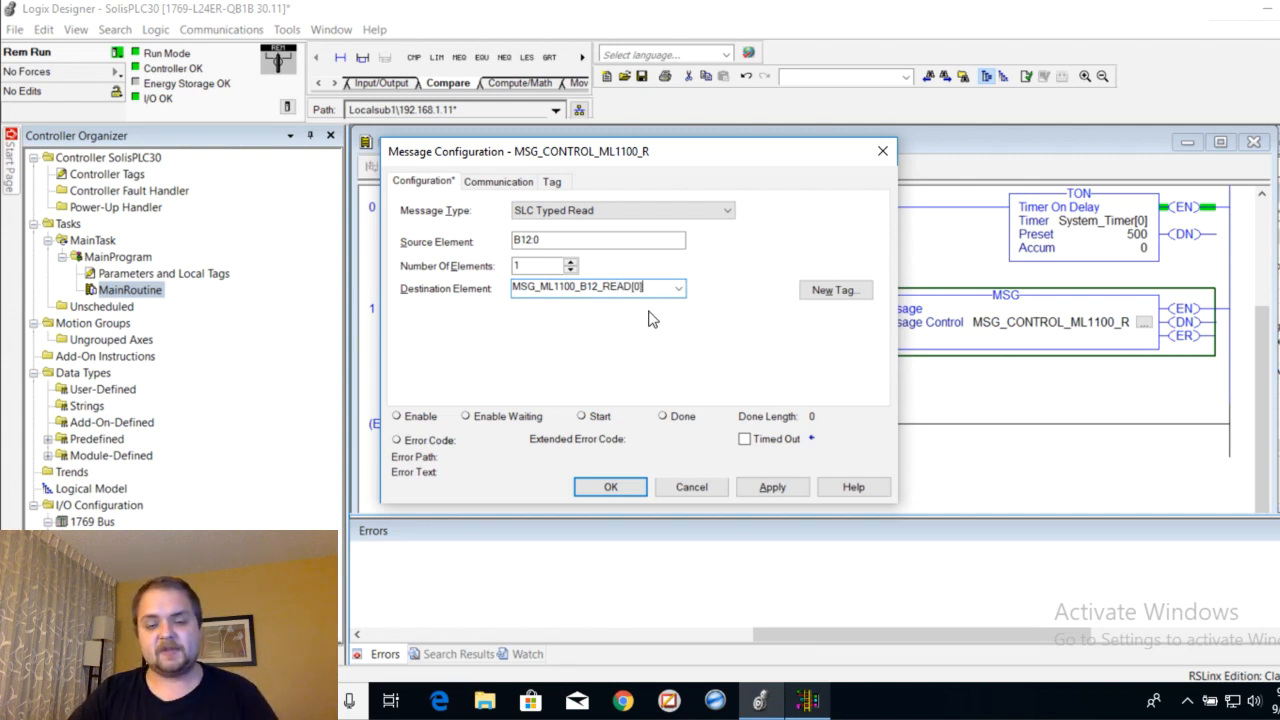
- Create a new tag for the destination element, named MSG_ML1100_B12_READ without the index, with data type INT[10]
click(822, 291)
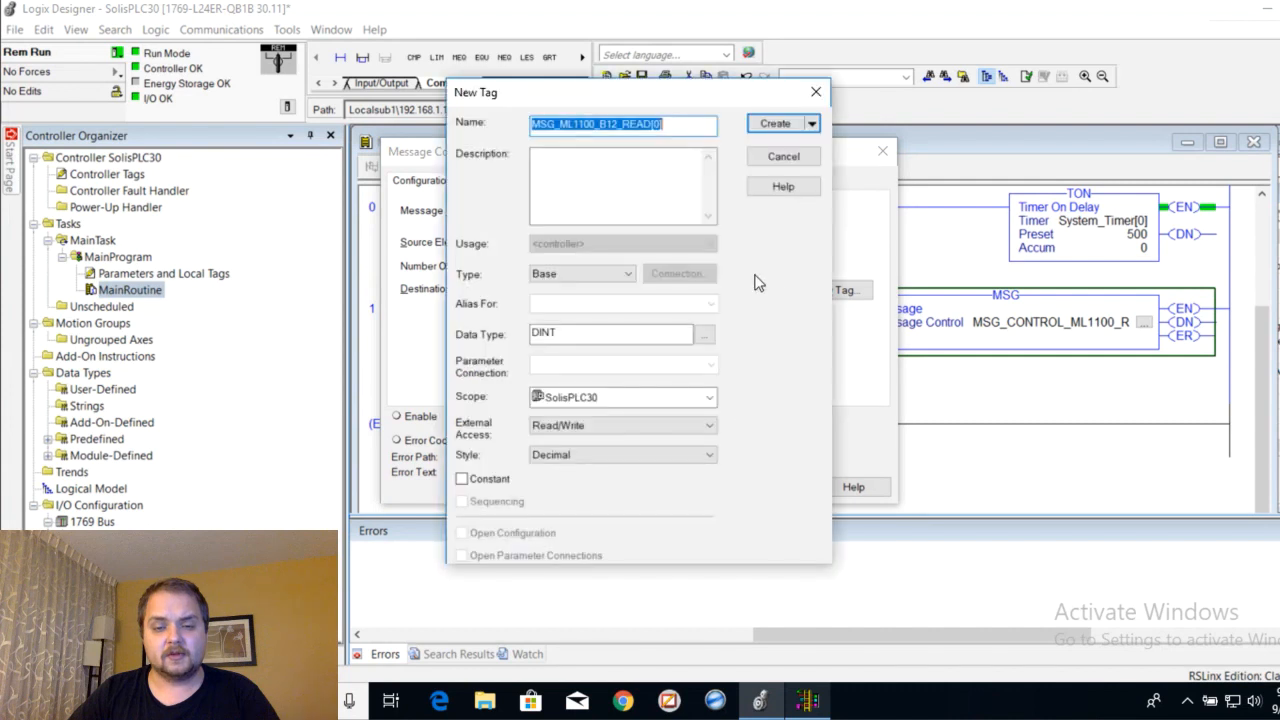
click(676, 127)
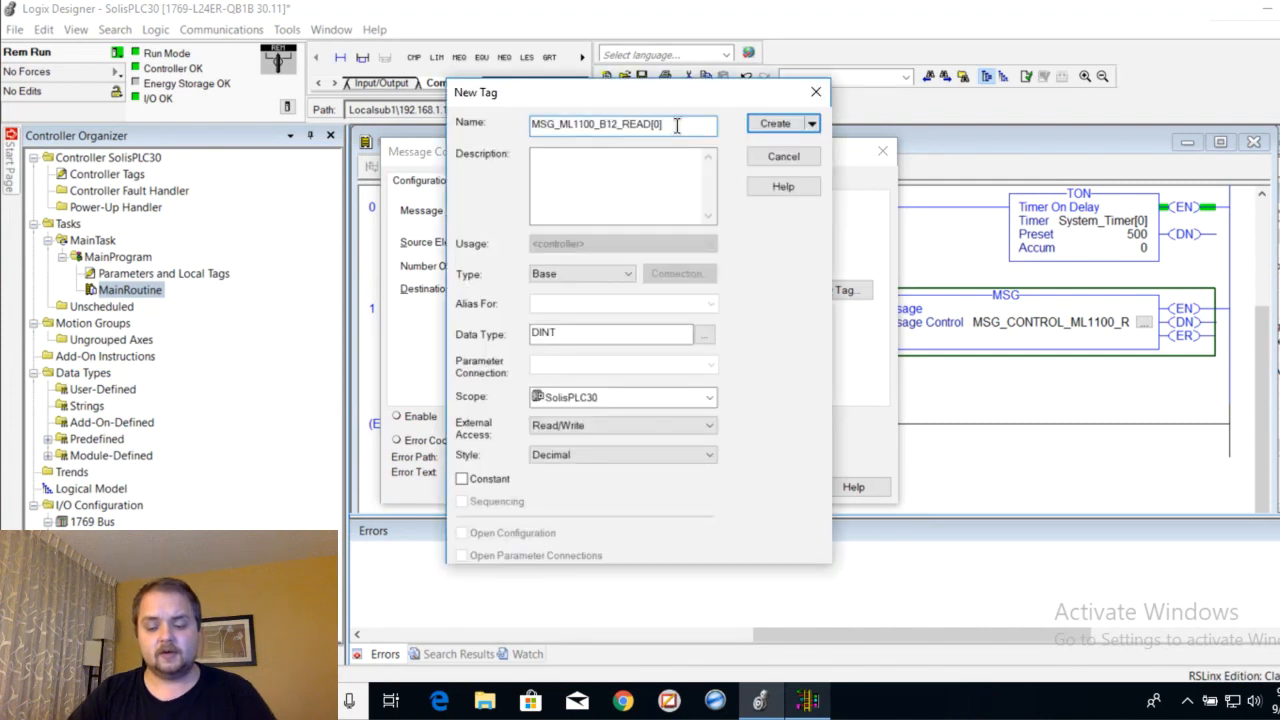
key(BackSpace)
key(BackSpace)
key(BackSpace)
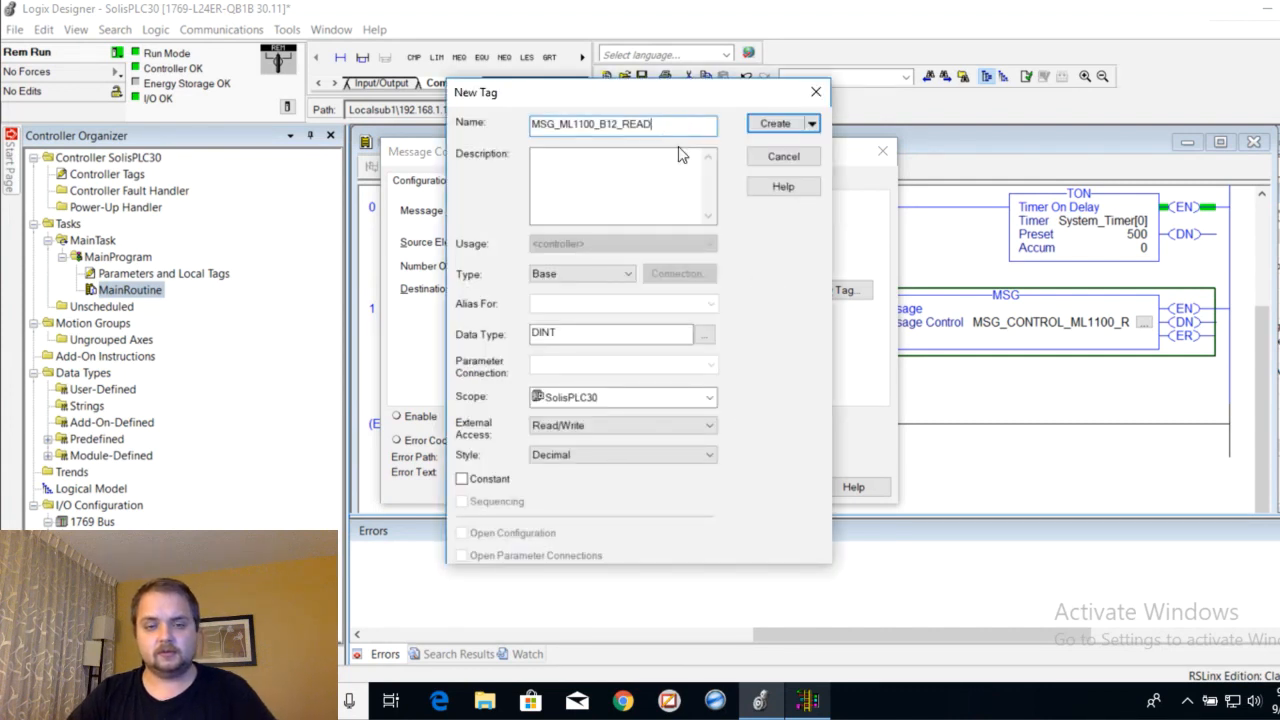
double_click(592, 333)
text(INT)
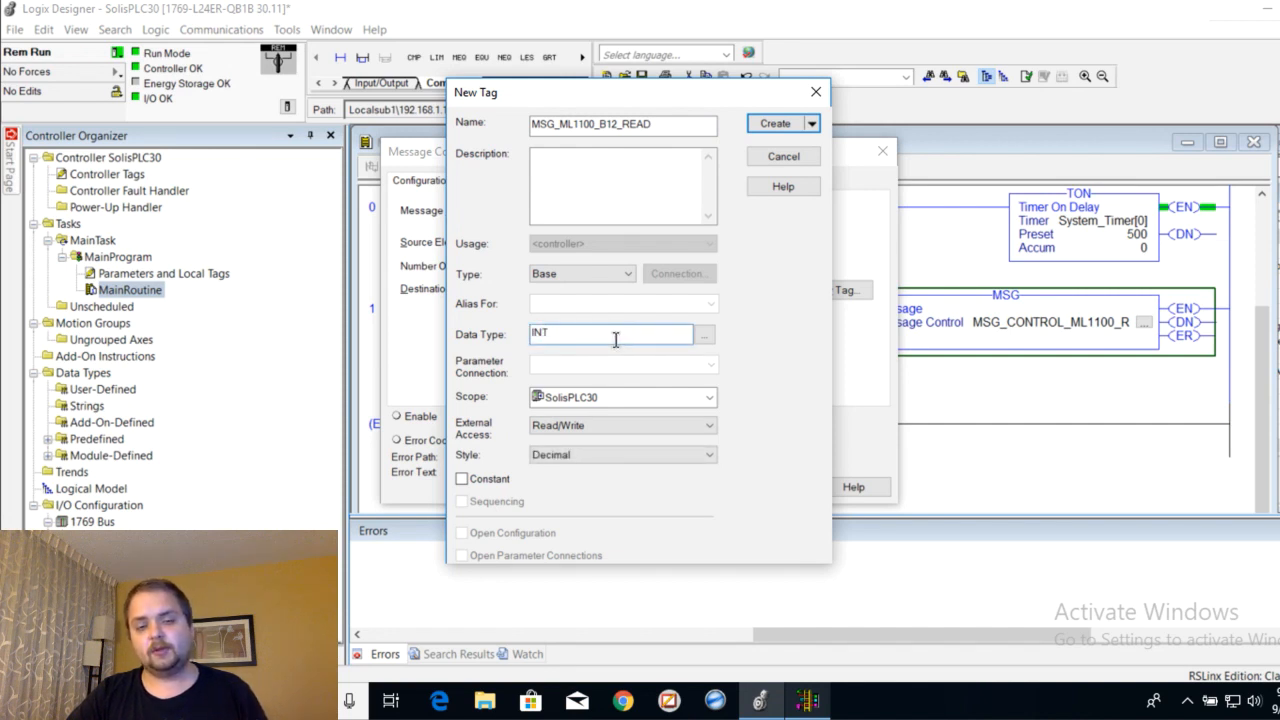
text([)
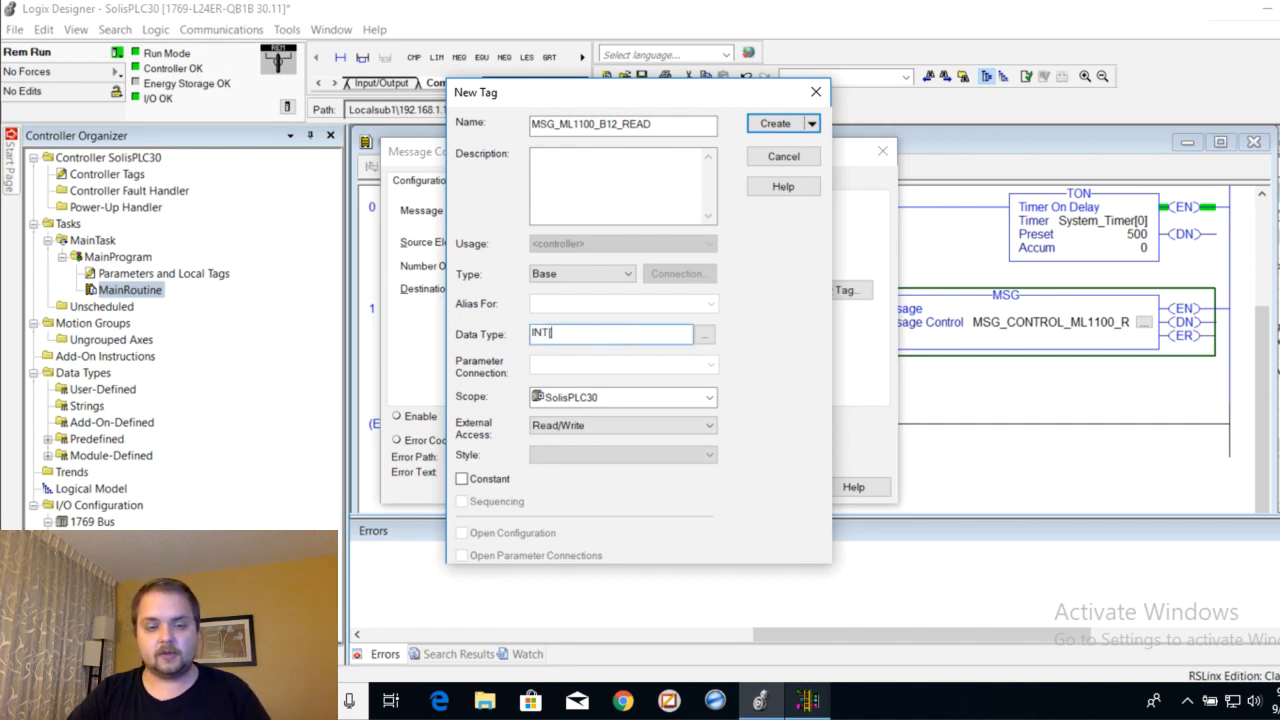
text(10])
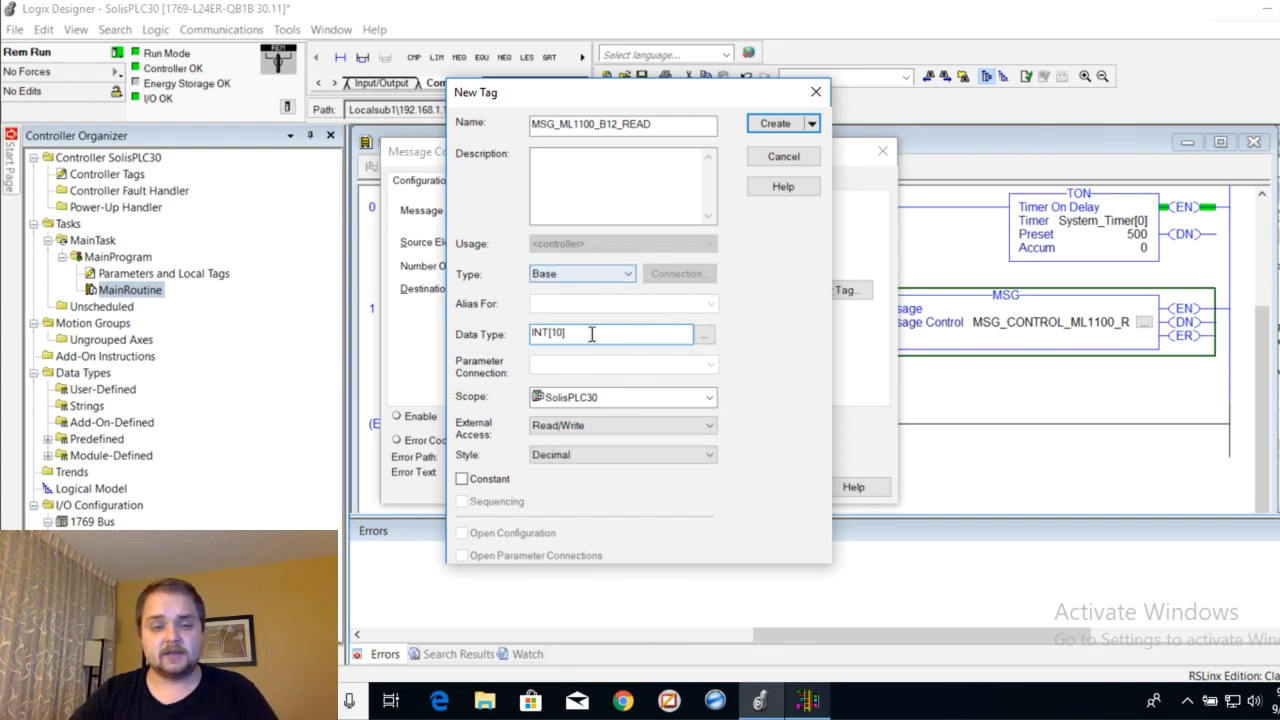
click(770, 123)
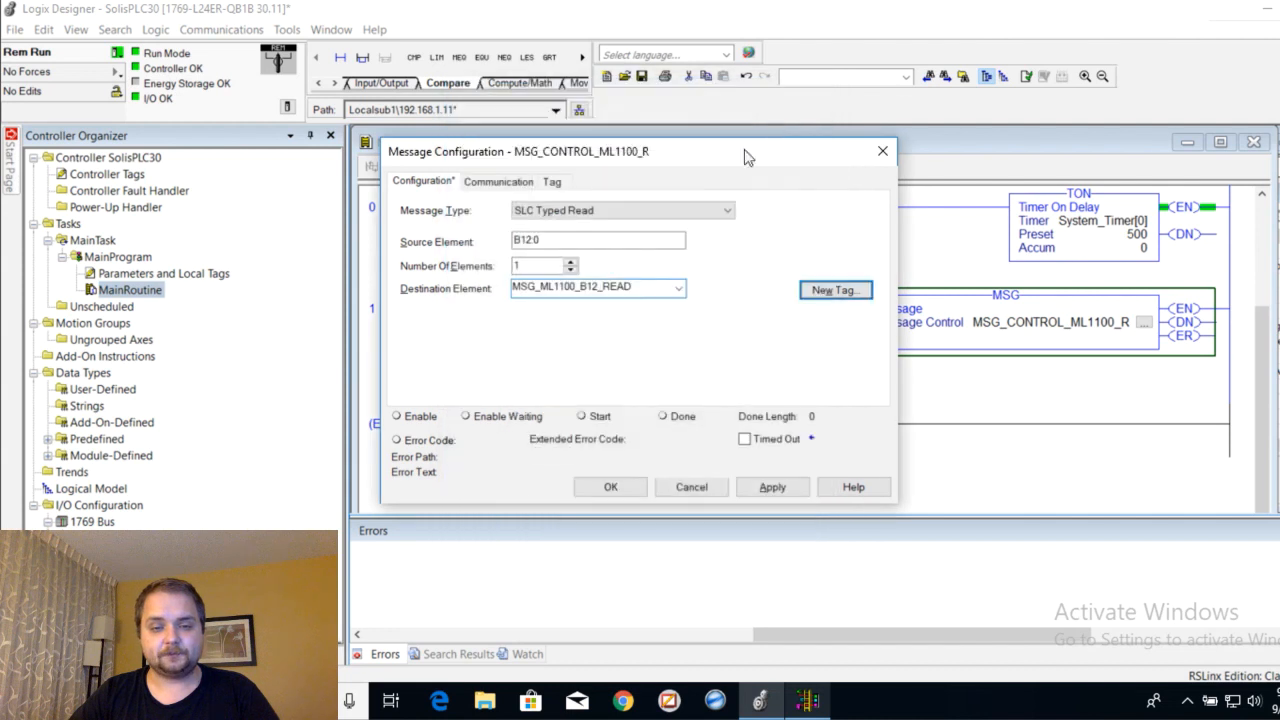
- Add index [0] to the MSG_ML1100_B12_READ destination element and try to apply the message configuration
click(640, 289)
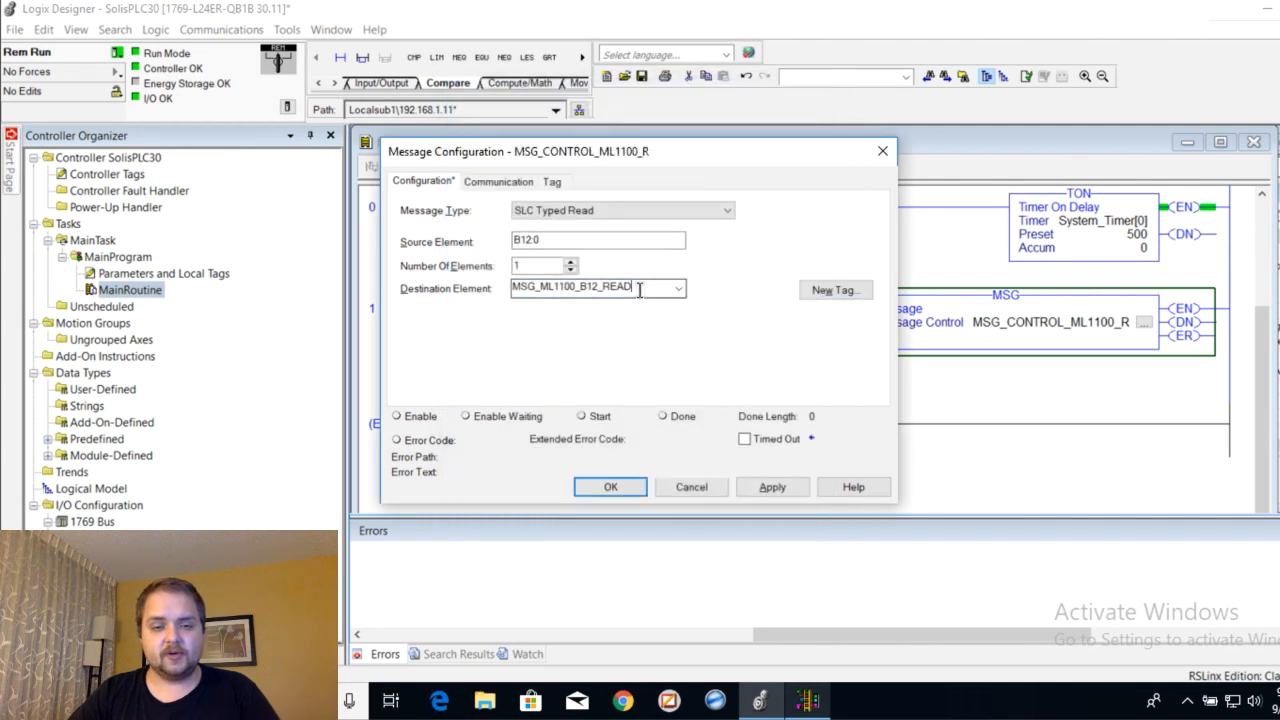
text([0])
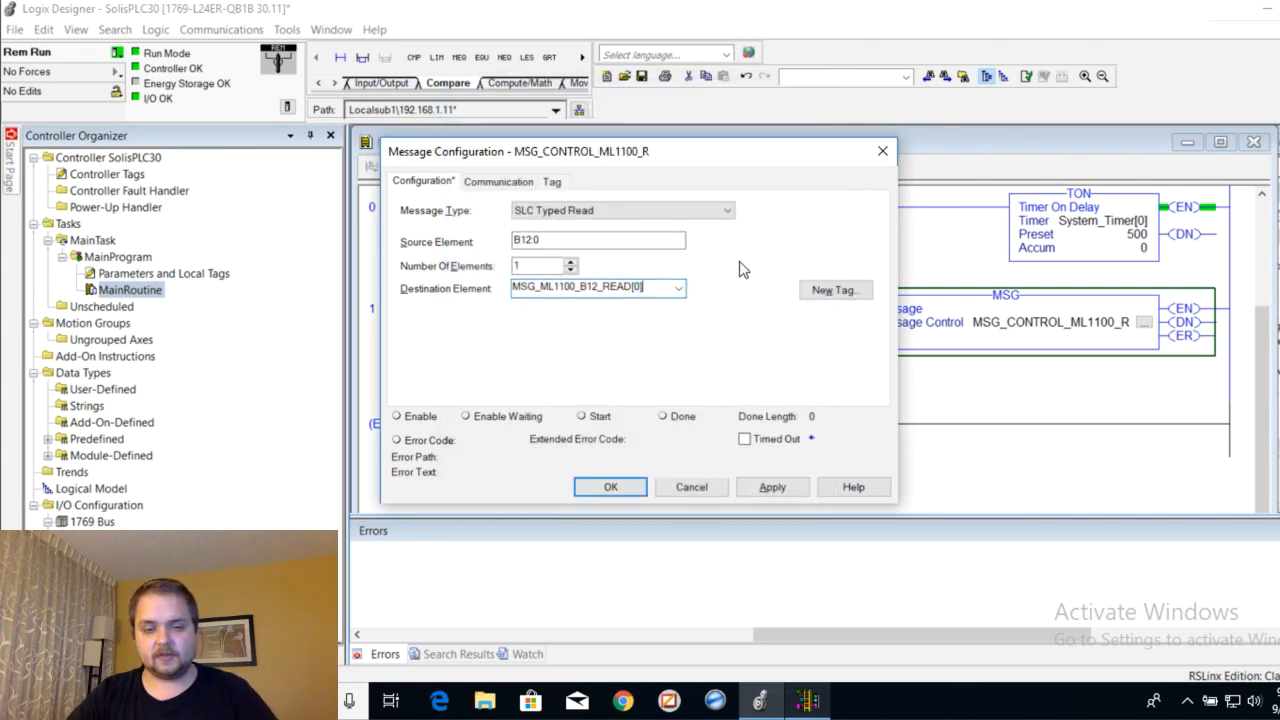
click(789, 494)
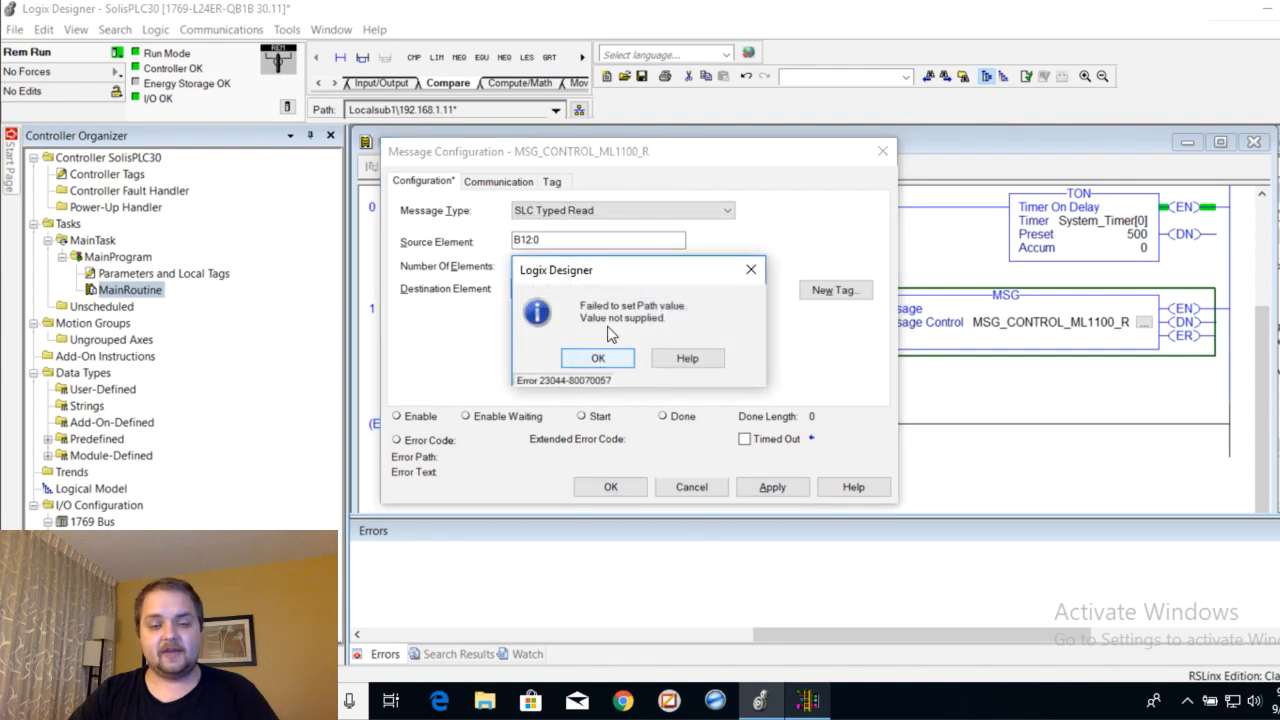
click(598, 359)
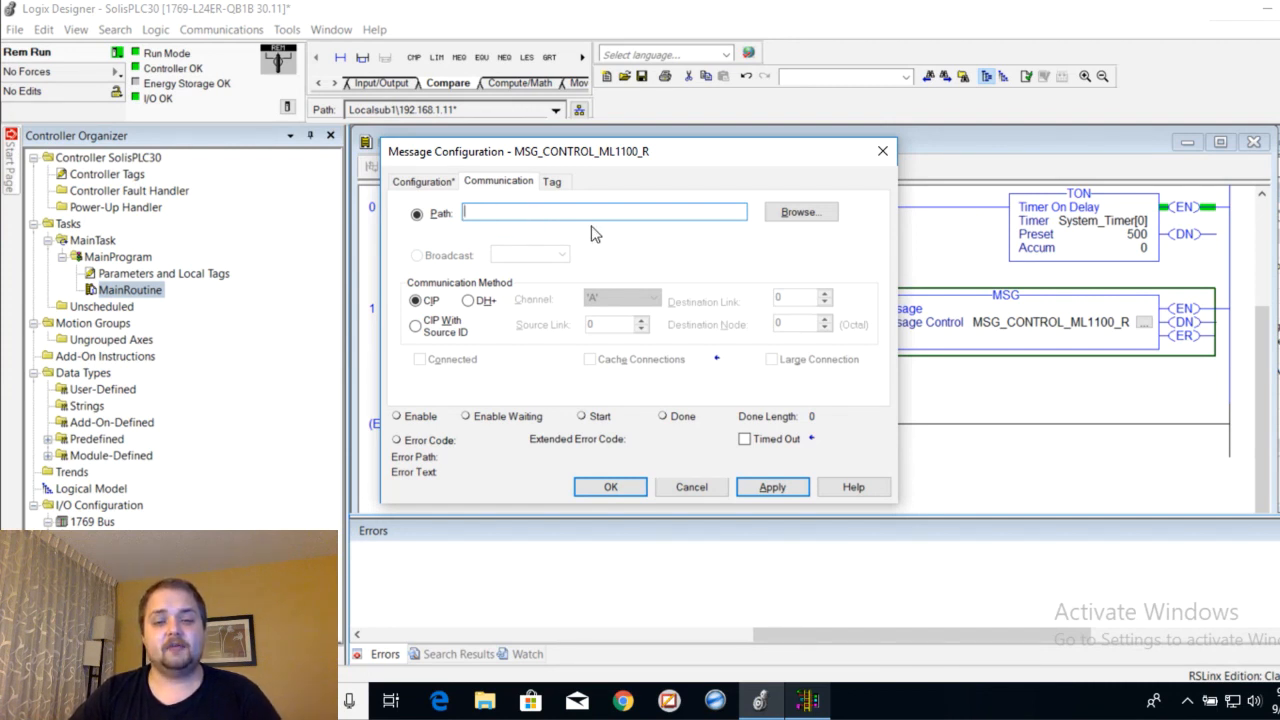
- Browse the I/O configuration for a message communication path and close the browser without selecting one
click(818, 215)
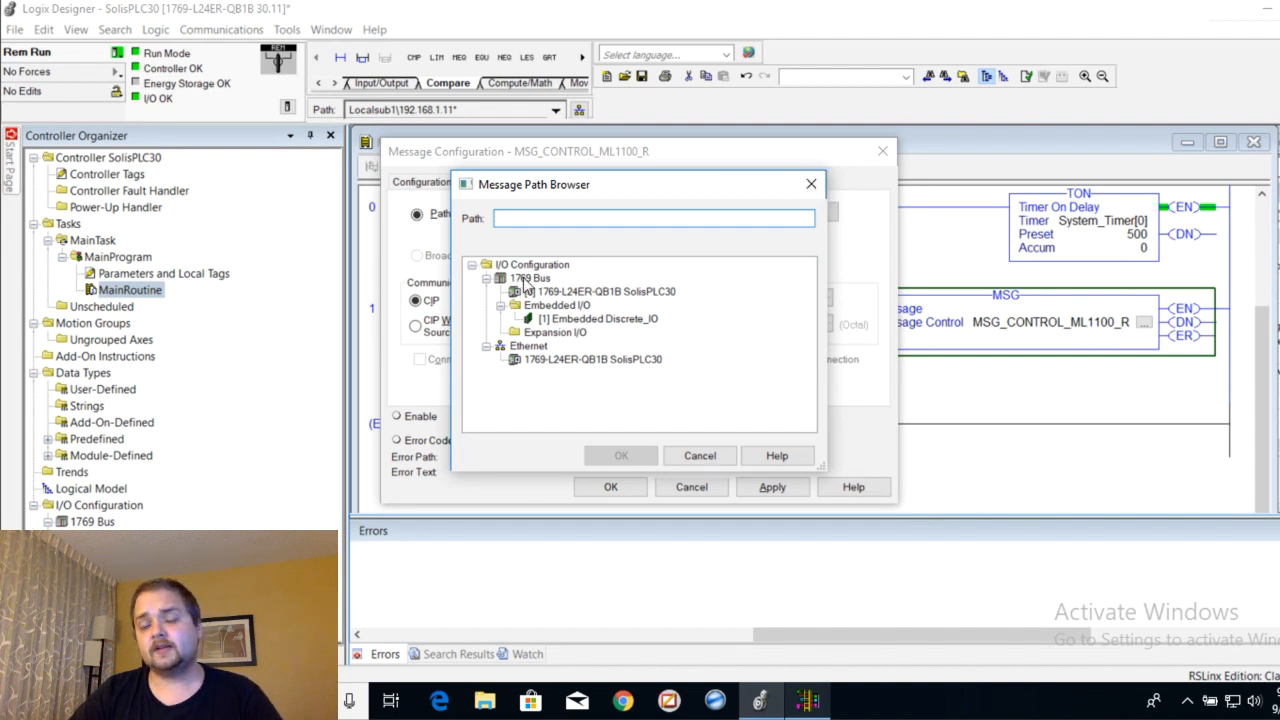
click(811, 184)
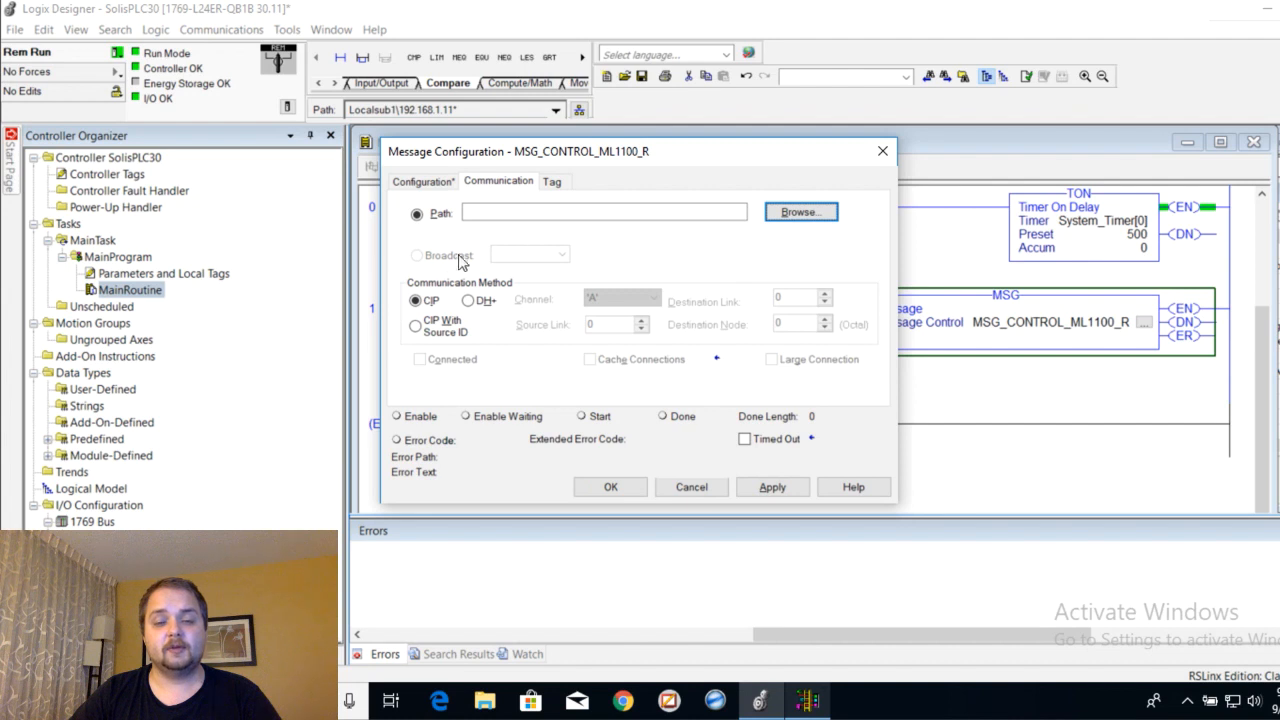
- Begin the message's communication path with "2," ahead of the target controller's address
click(491, 211)
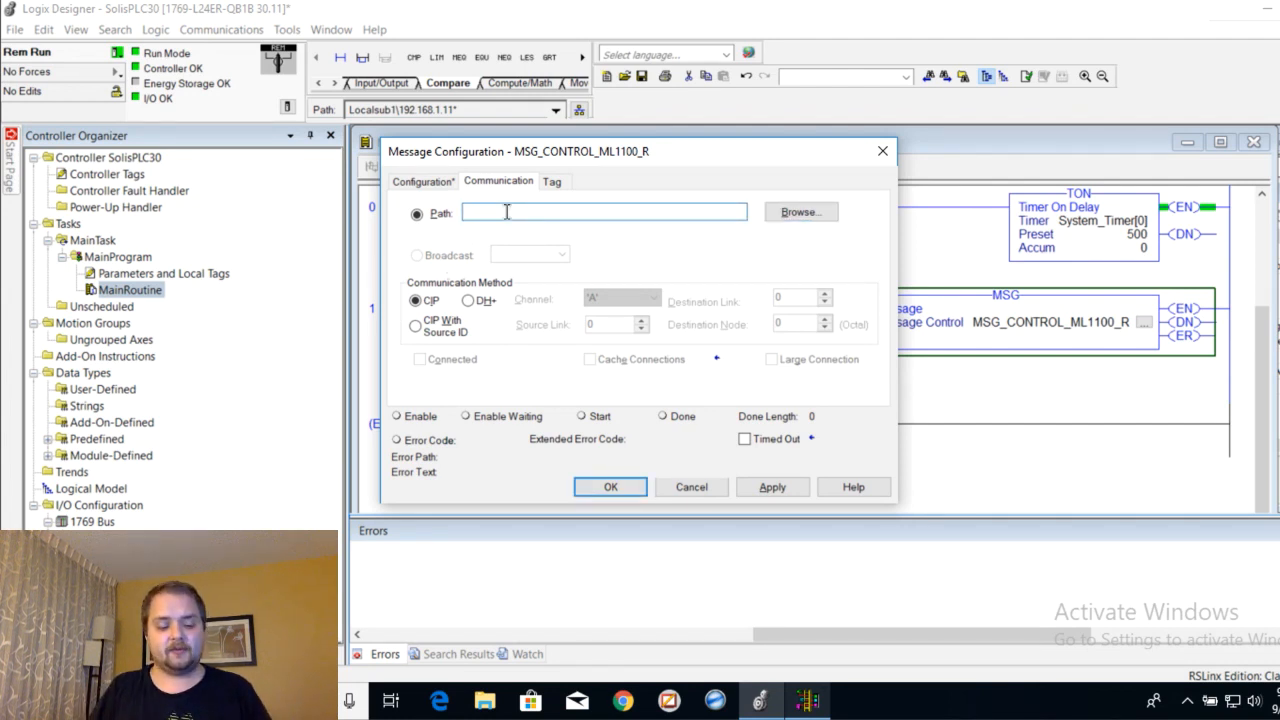
text(2,)
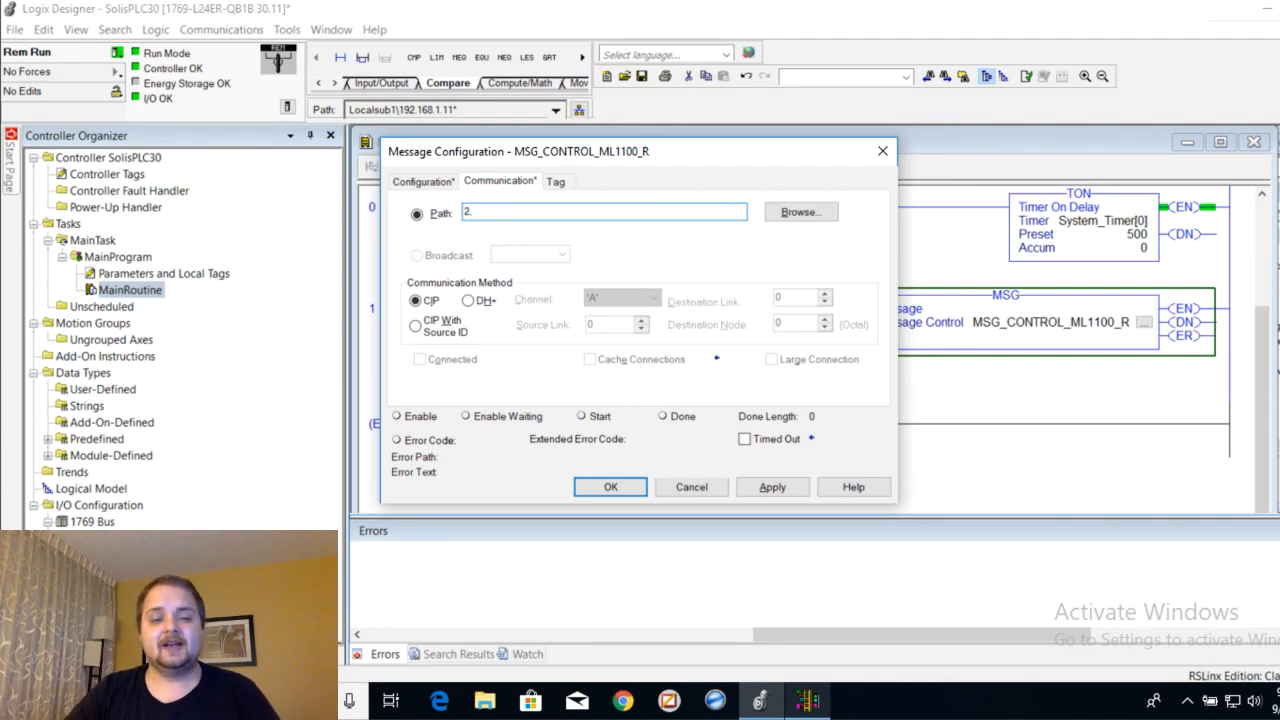
drag(478, 213, 463, 213)
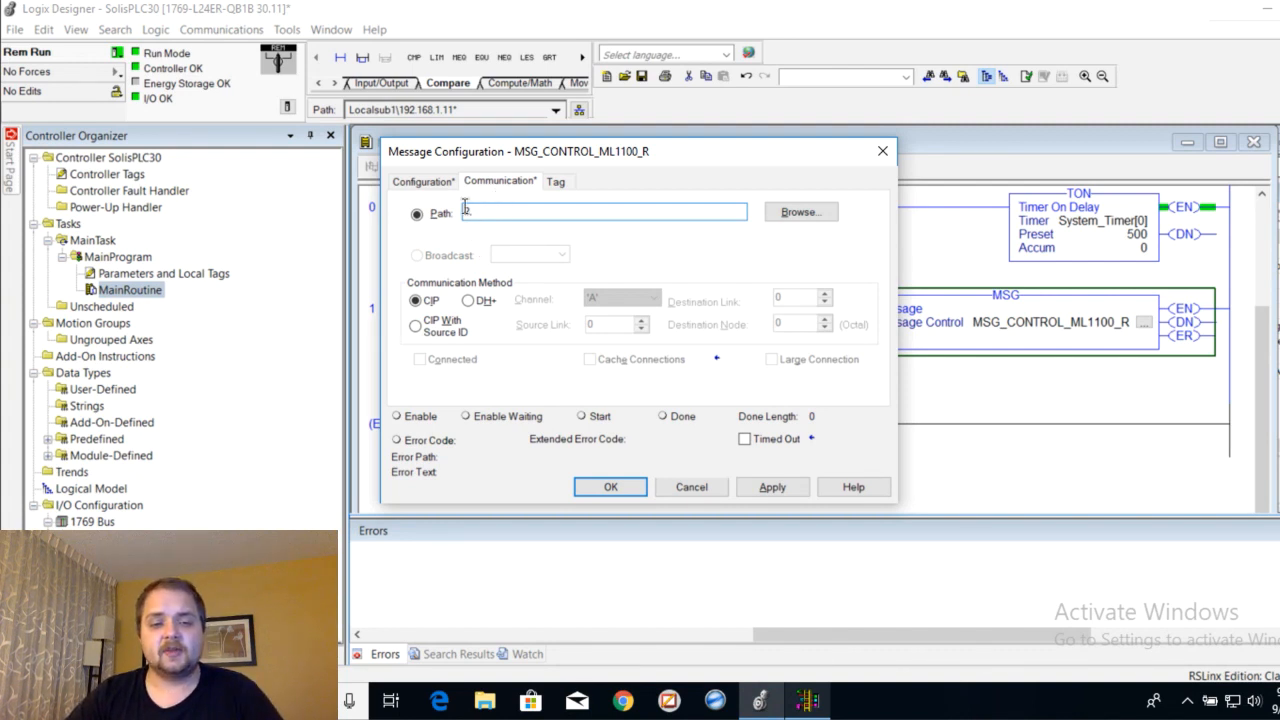
double_click(465, 210)
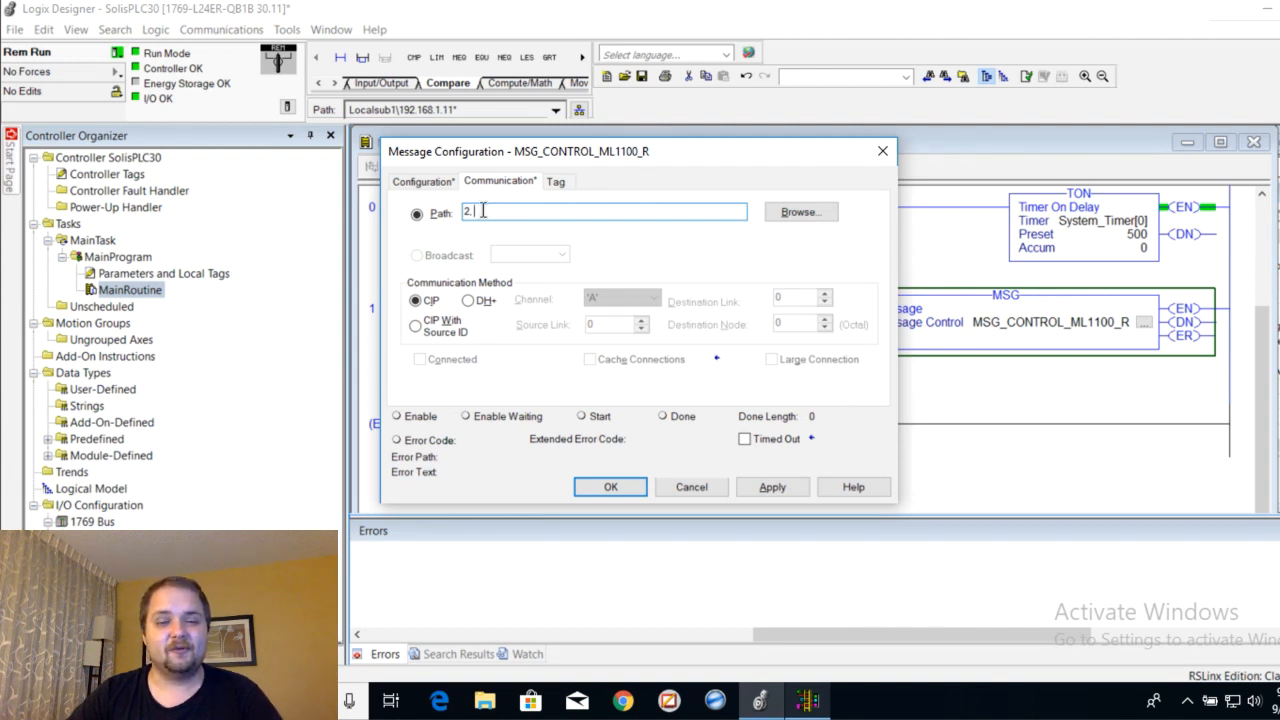
- Switch to RSLogix 500 and copy the IP address 192.168.1.4 from the comms path in the controller's communication properties
click(807, 702)
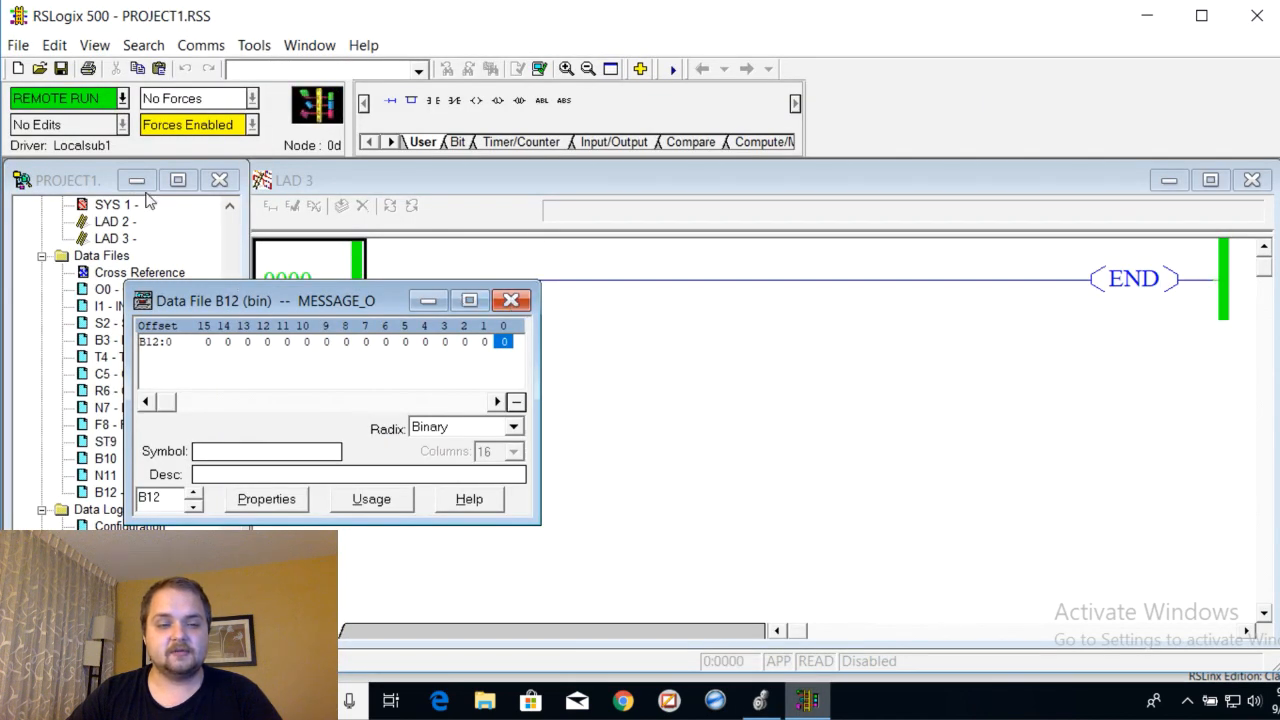
click(86, 187)
scroll(100, 230, up, 3)
double_click(143, 256)
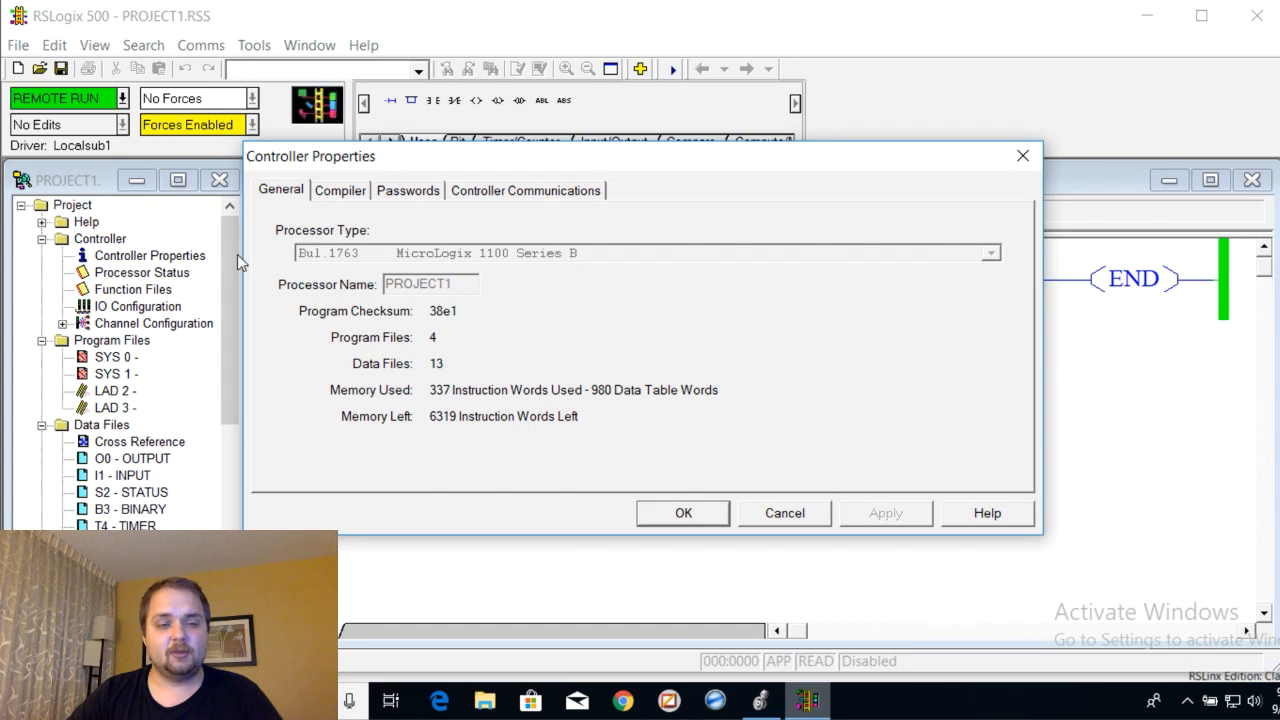
click(553, 192)
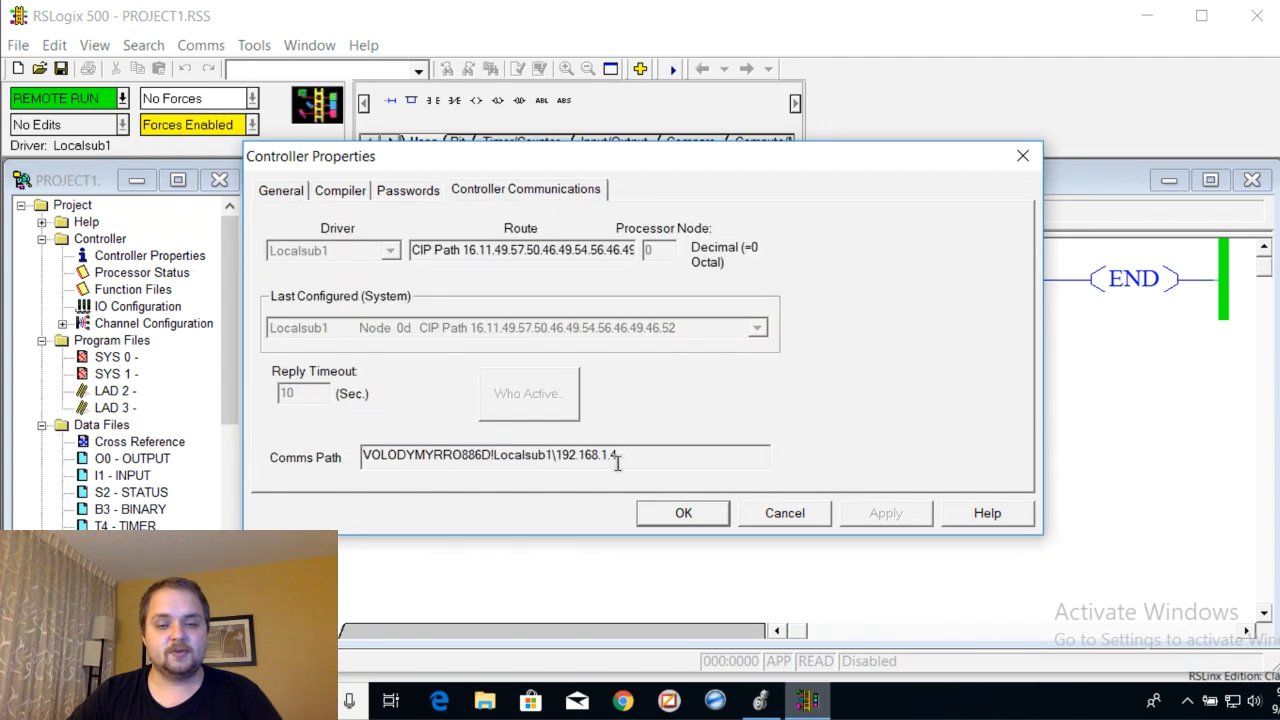
drag(628, 456, 565, 454)
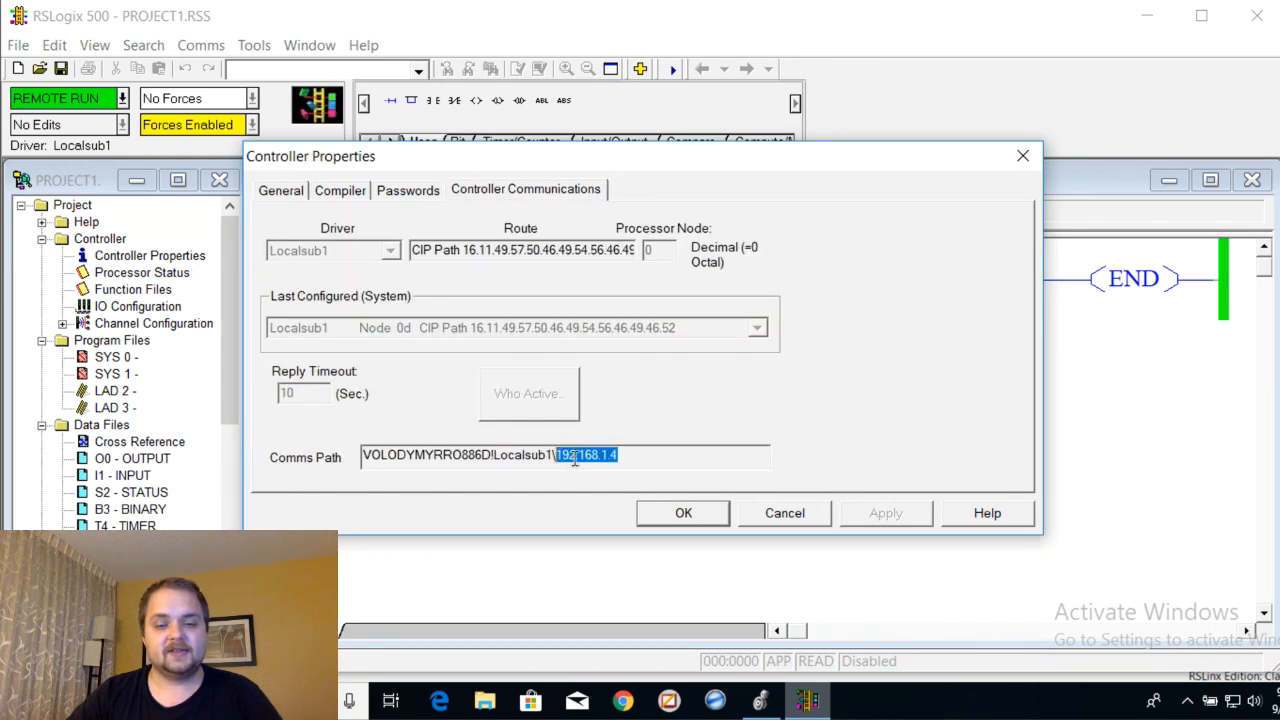
right_click(575, 458)
click(630, 296)
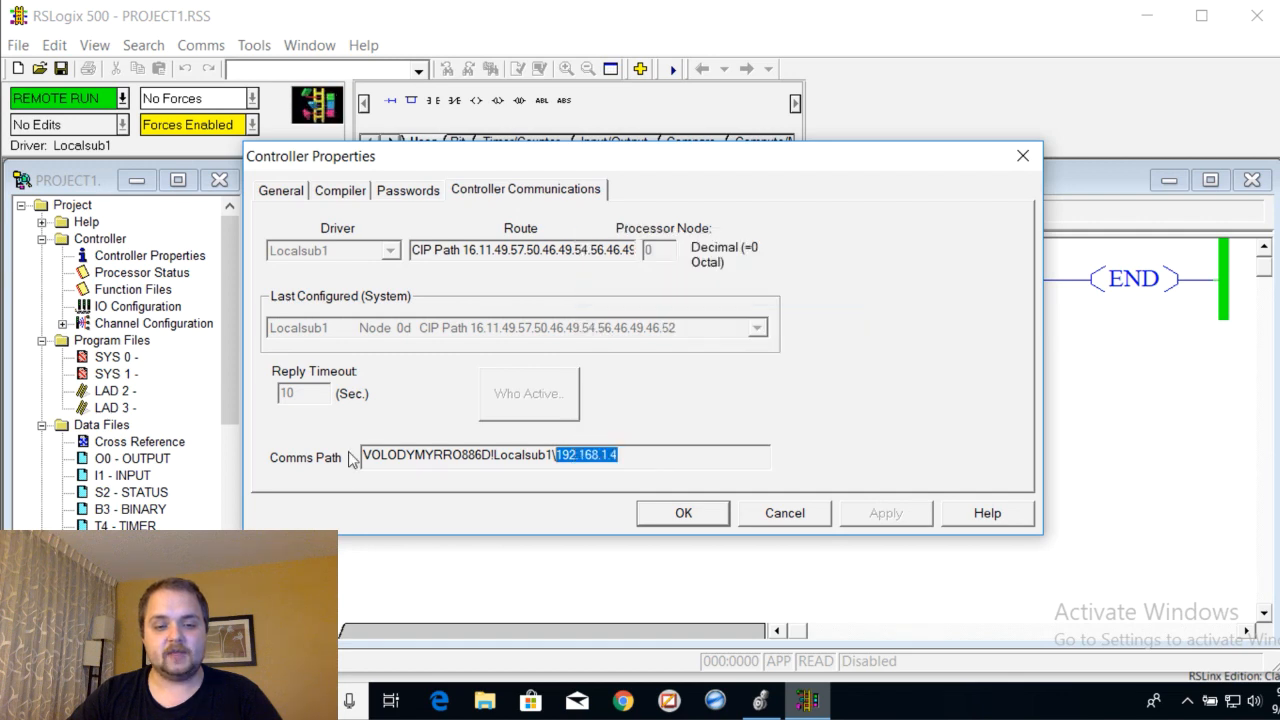
click(632, 457)
drag(660, 456, 265, 470)
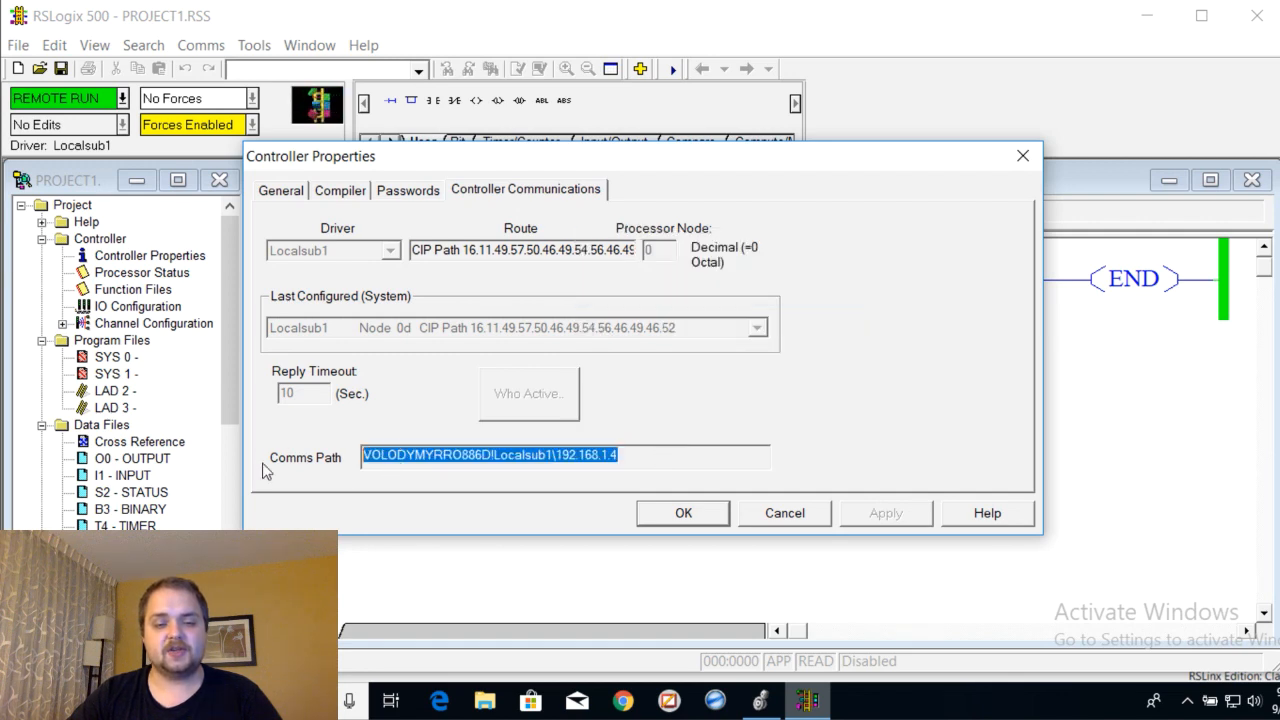
click(1022, 156)
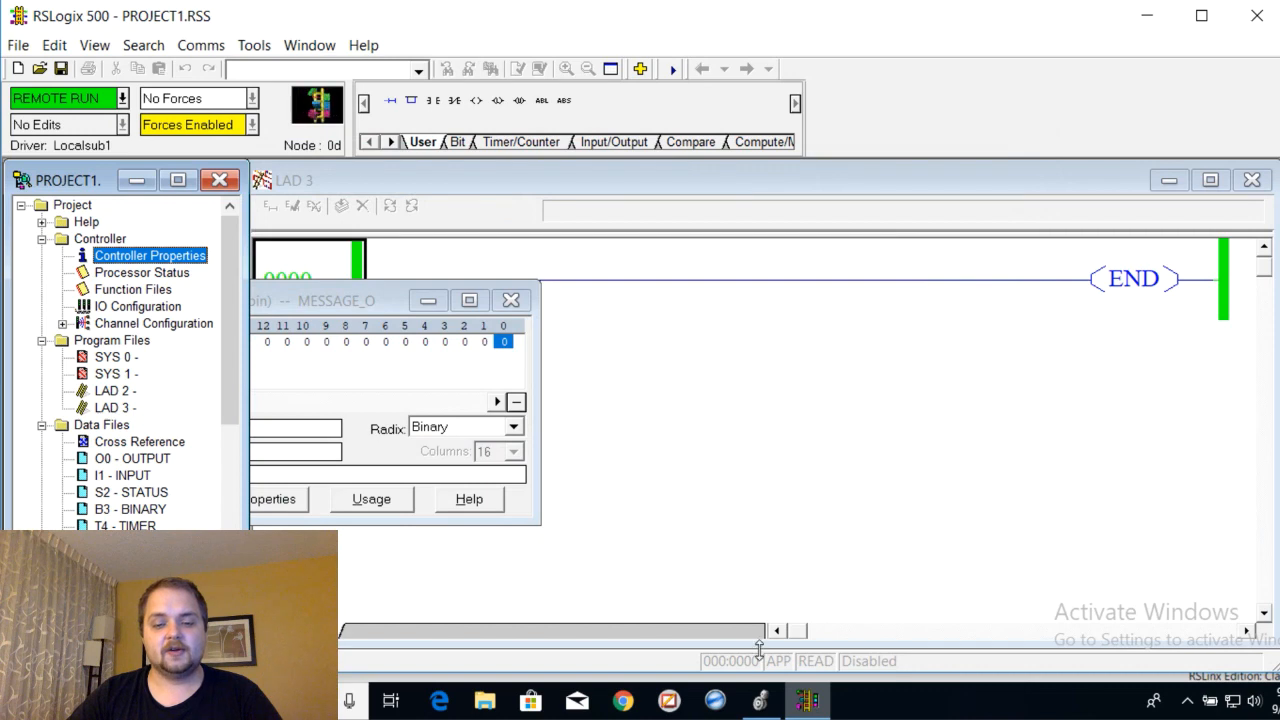
- Switch back to Logix Designer, complete the message path as 2, 192.168.1.4, and apply and accept the message configuration
click(760, 700)
right_click(518, 220)
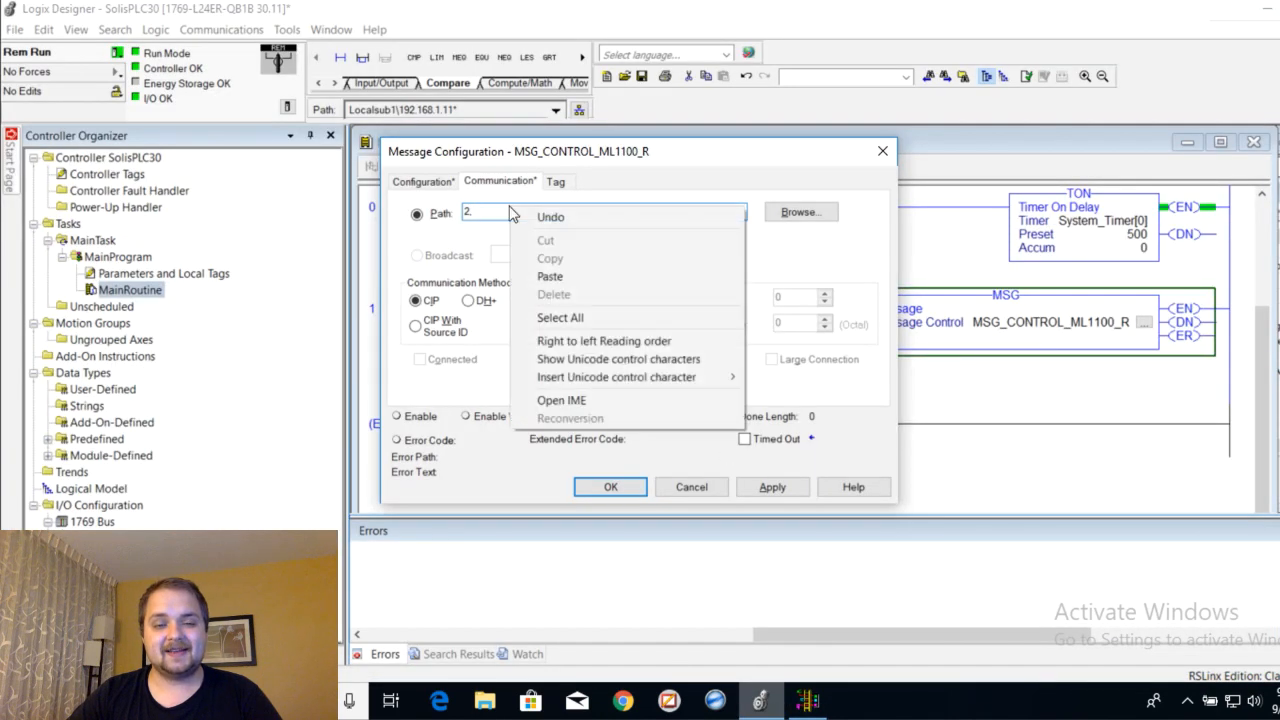
click(539, 274)
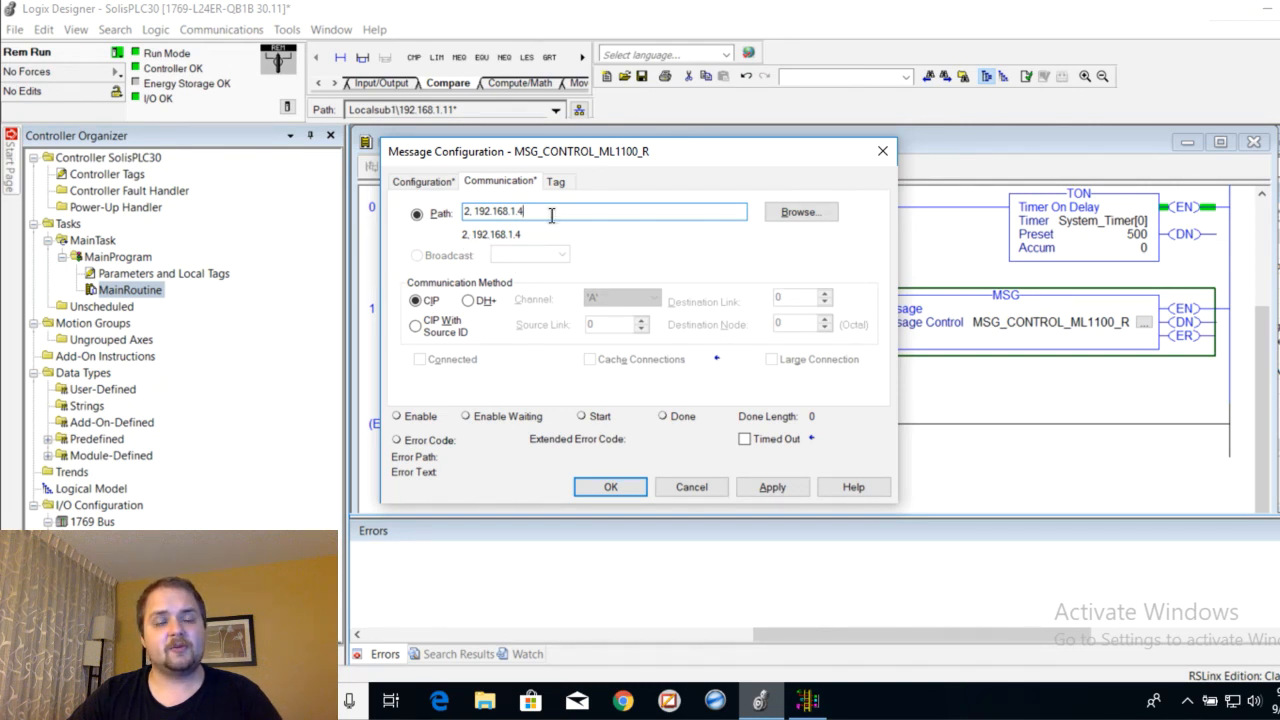
key(BackSpace)
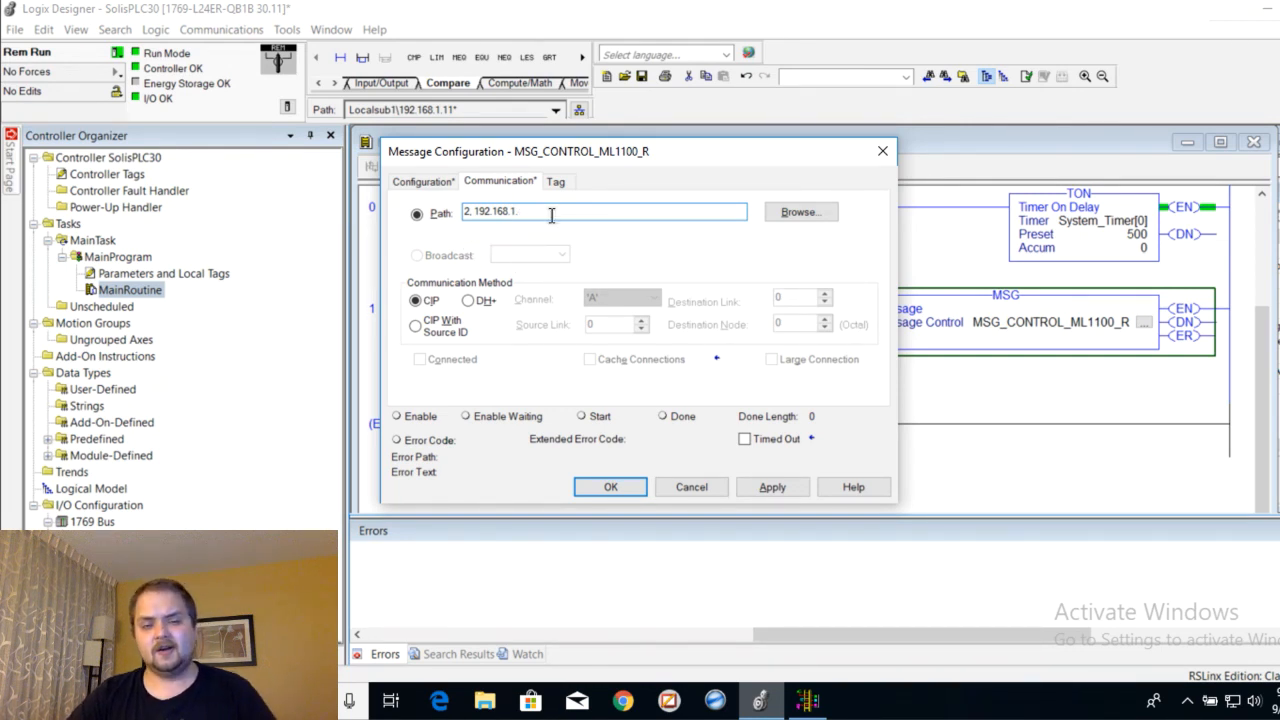
text(4)
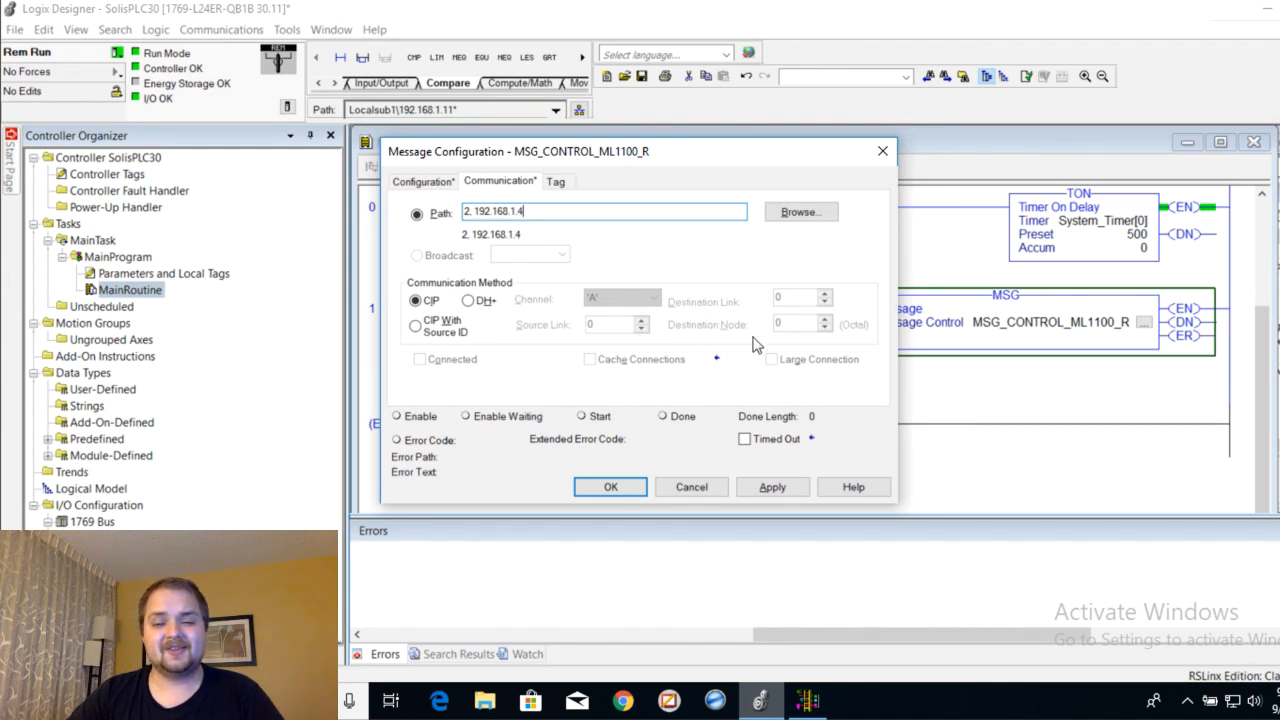
click(765, 487)
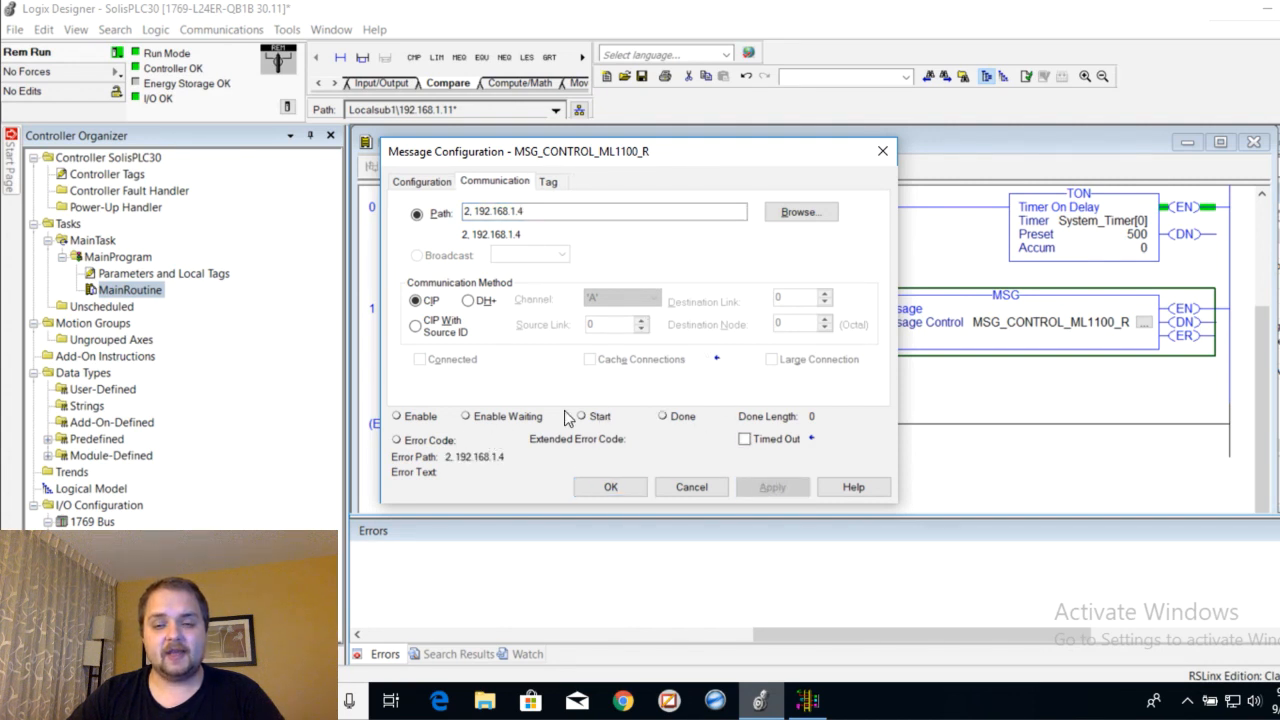
click(620, 490)
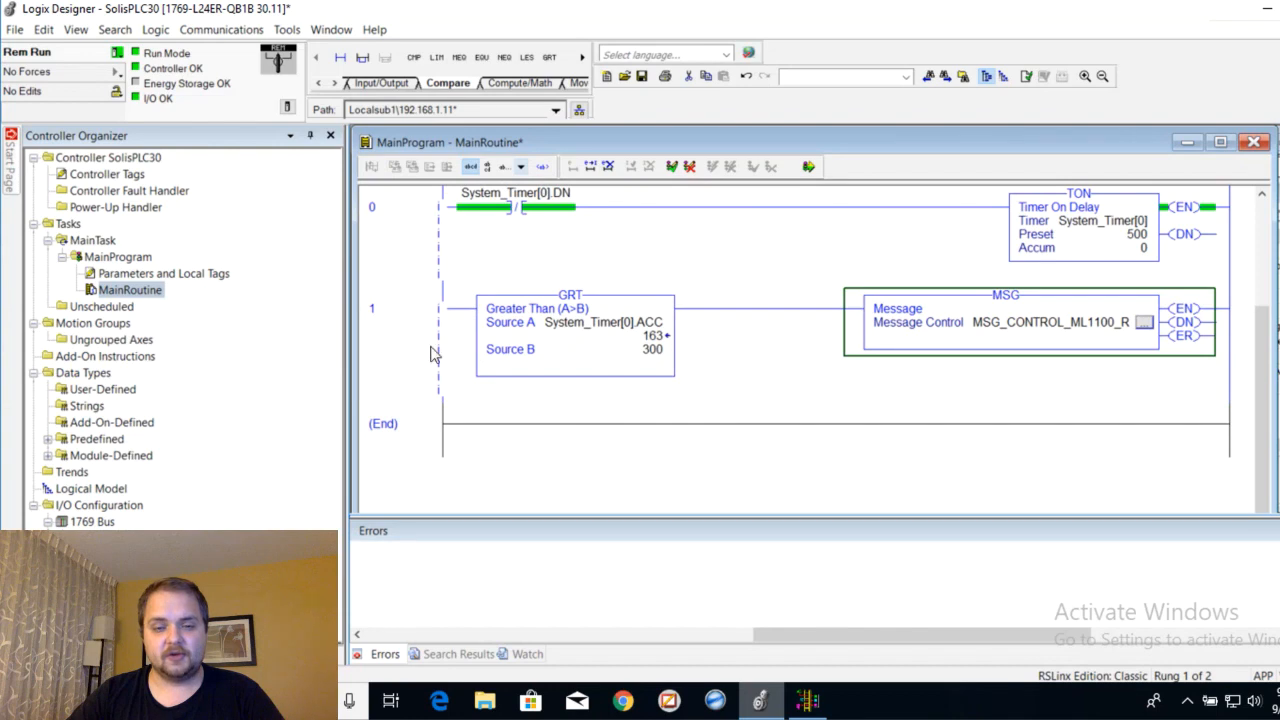
- Select the MSG rung and finalize all pending edits in MainProgram, confirming the online change
click(433, 354)
click(434, 251)
click(434, 320)
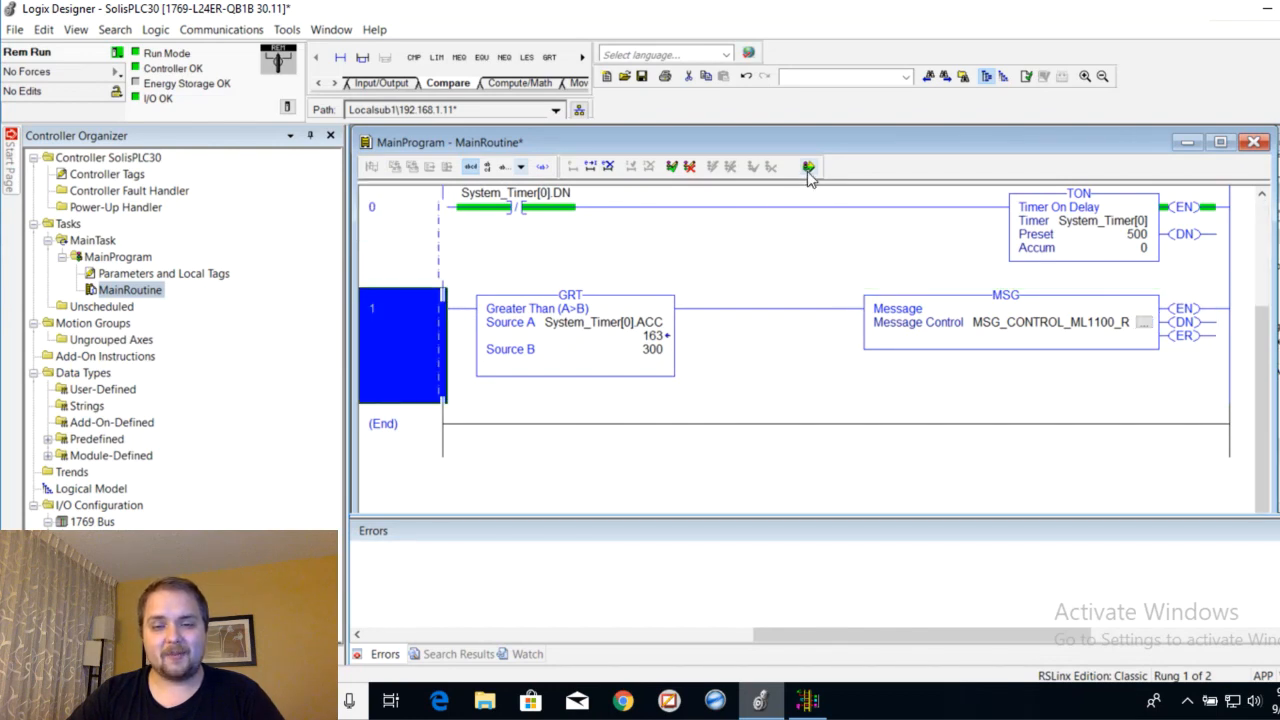
click(808, 167)
click(588, 556)
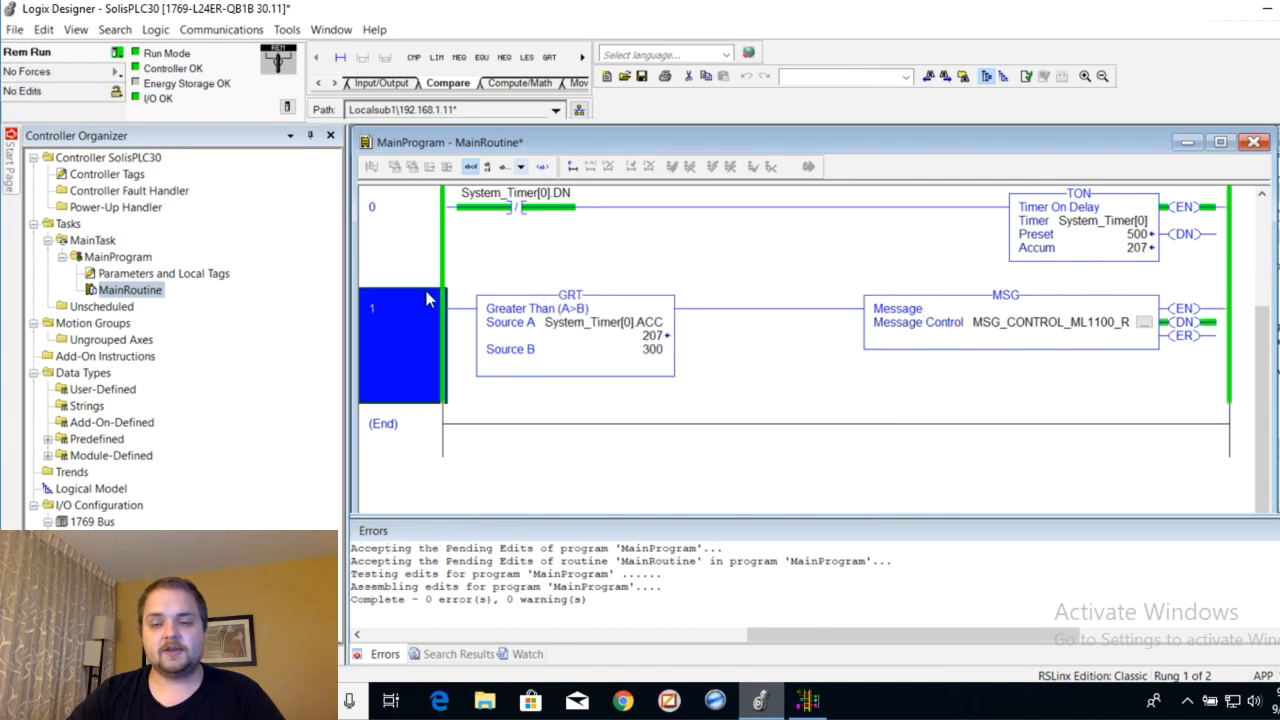
- Check the message status of MSG_CONTROL_ML1100_R and review its destination element in the message configuration, leaving the settings as they are
click(409, 256)
click(416, 356)
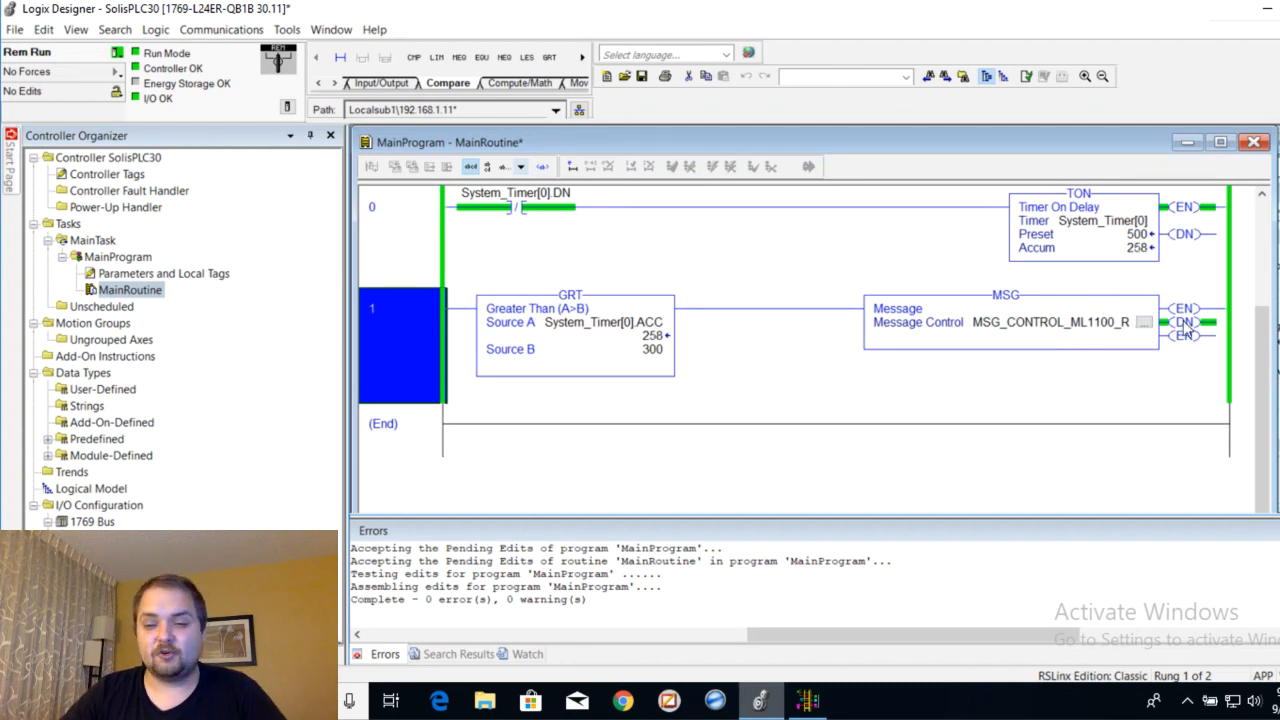
click(1143, 322)
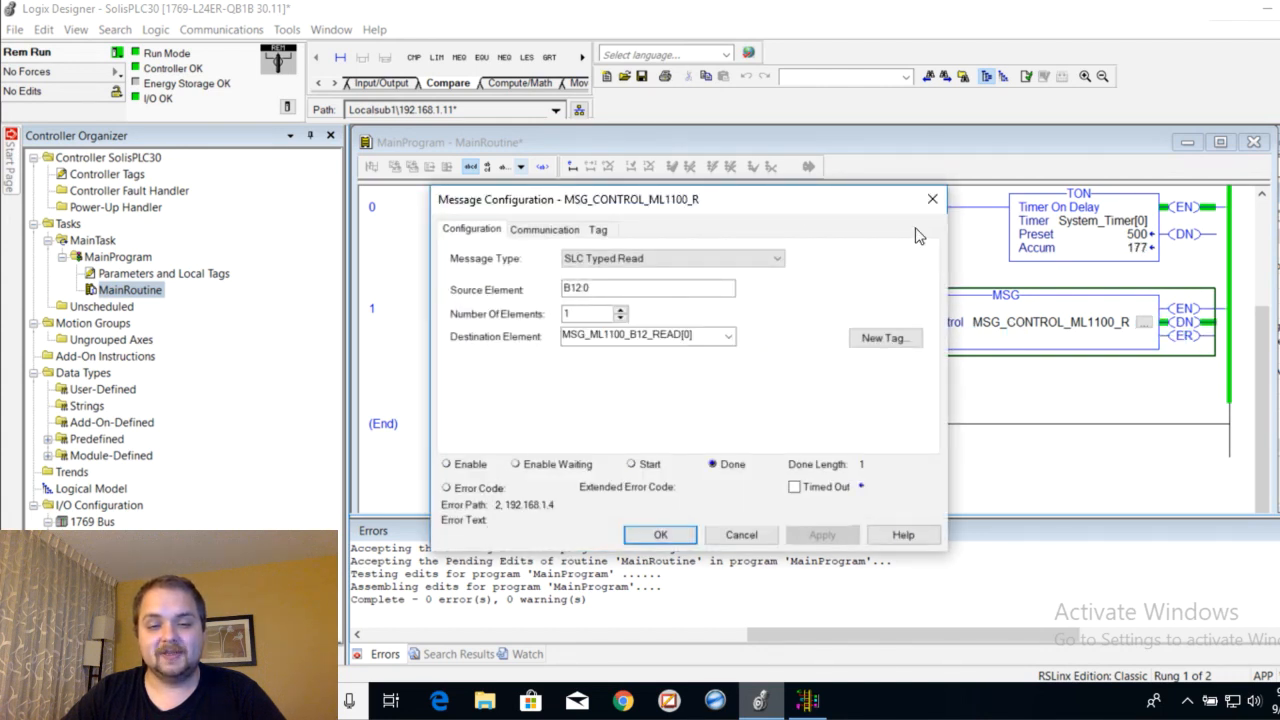
click(932, 199)
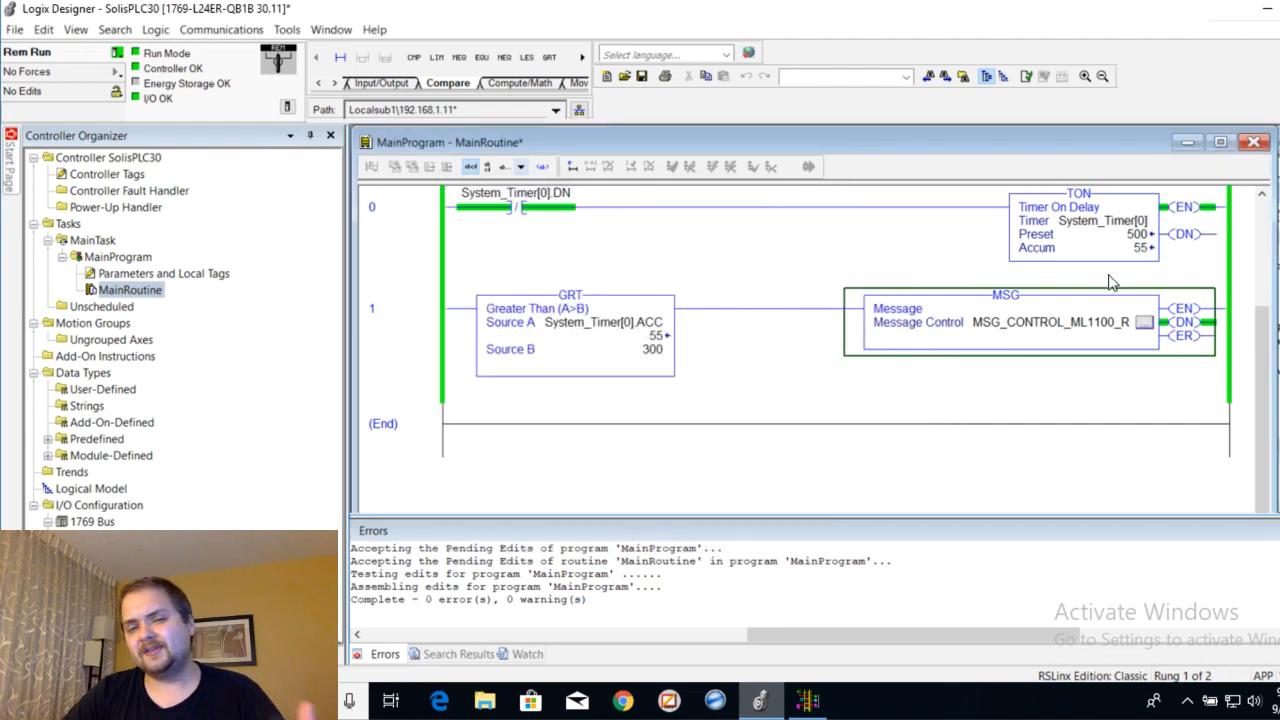
click(1143, 322)
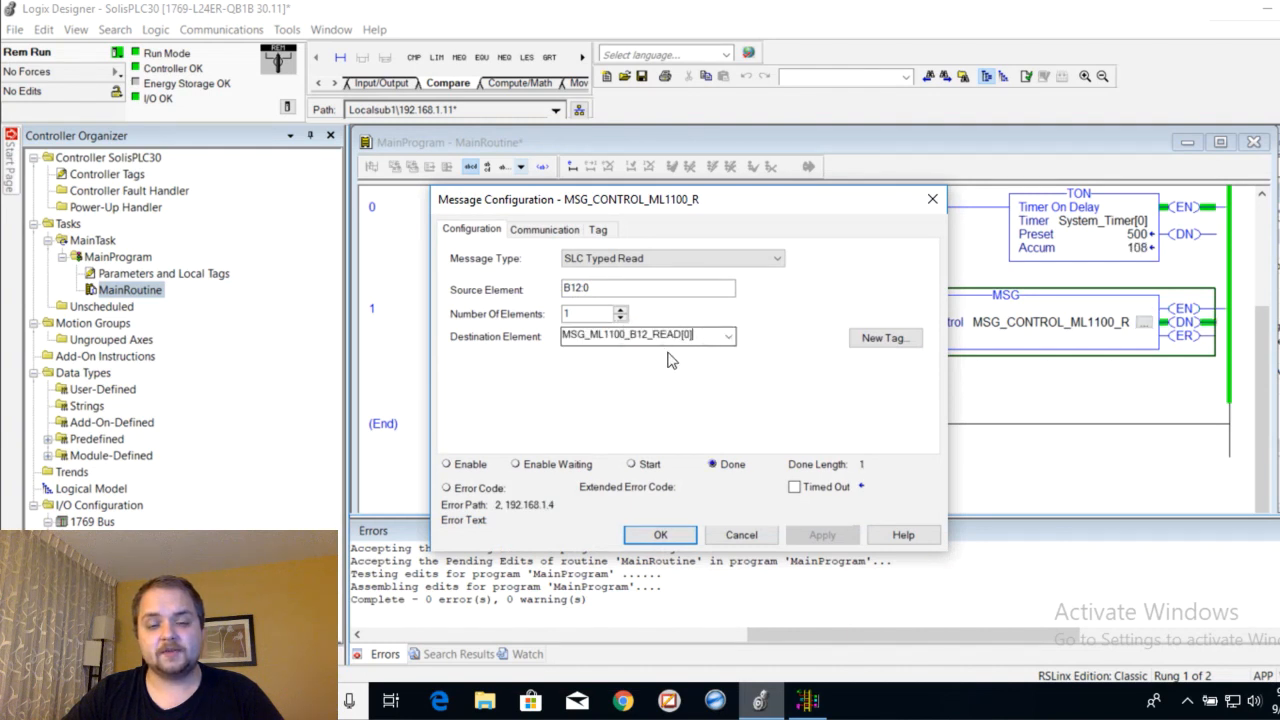
drag(712, 336, 552, 340)
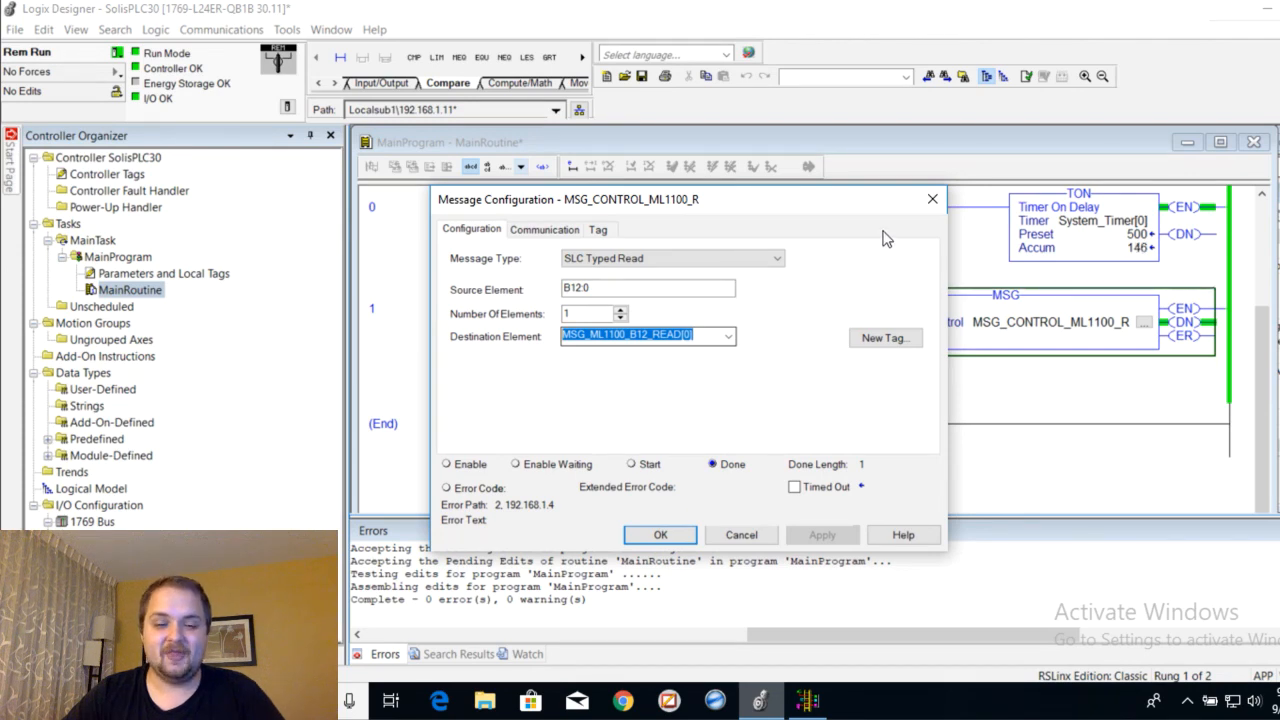
click(931, 199)
- Open the controller tags and expand the MSG_ML1100_B12_READ array to view the values of its elements
double_click(106, 174)
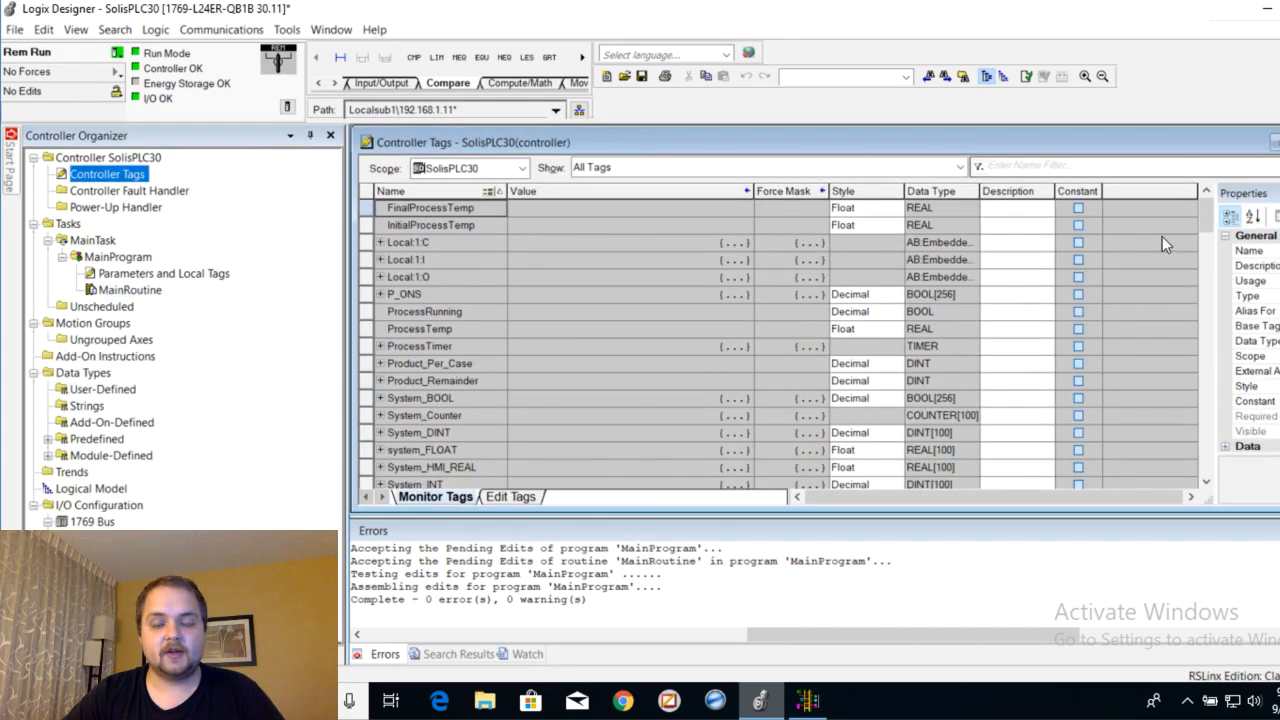
drag(1205, 213, 1197, 408)
click(1200, 466)
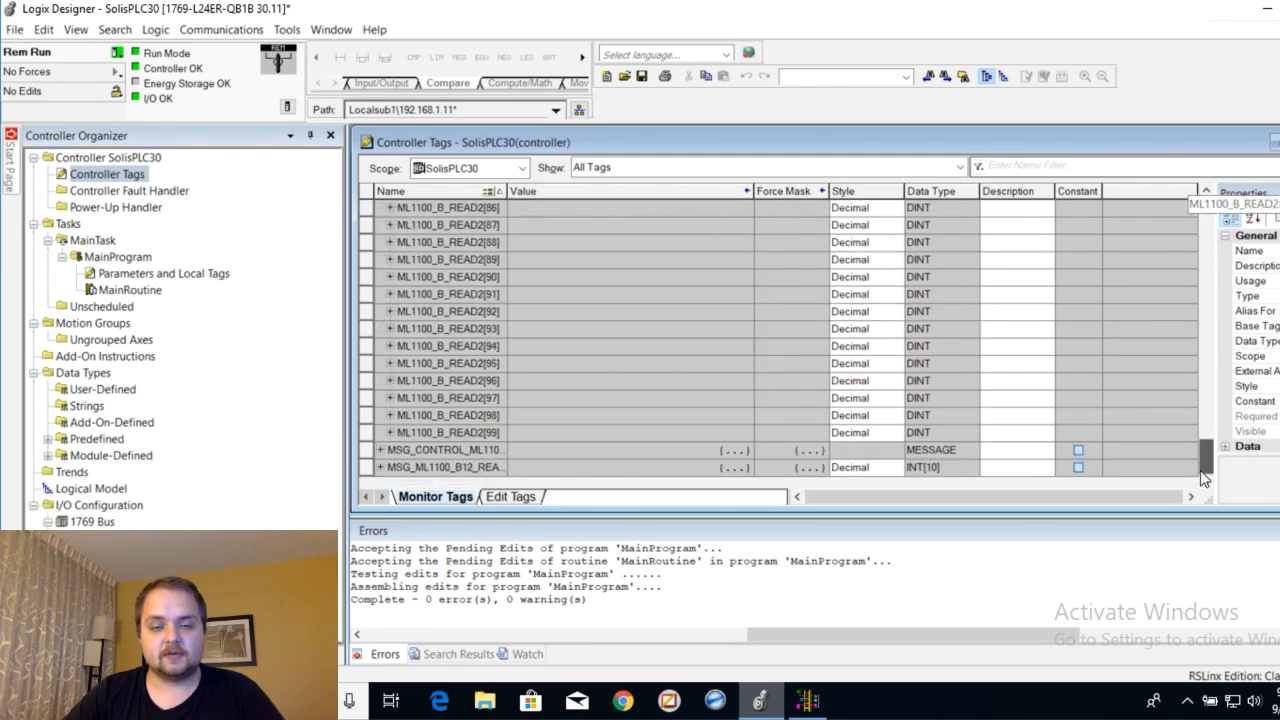
click(380, 467)
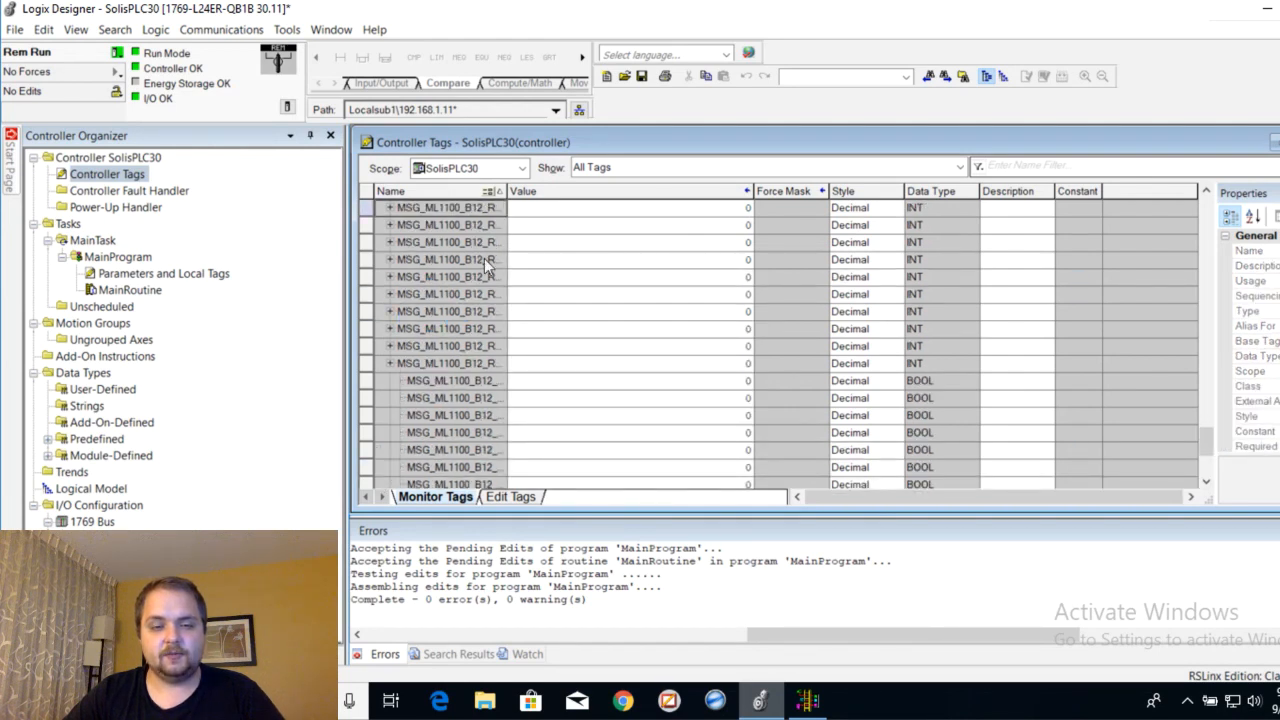
click(390, 207)
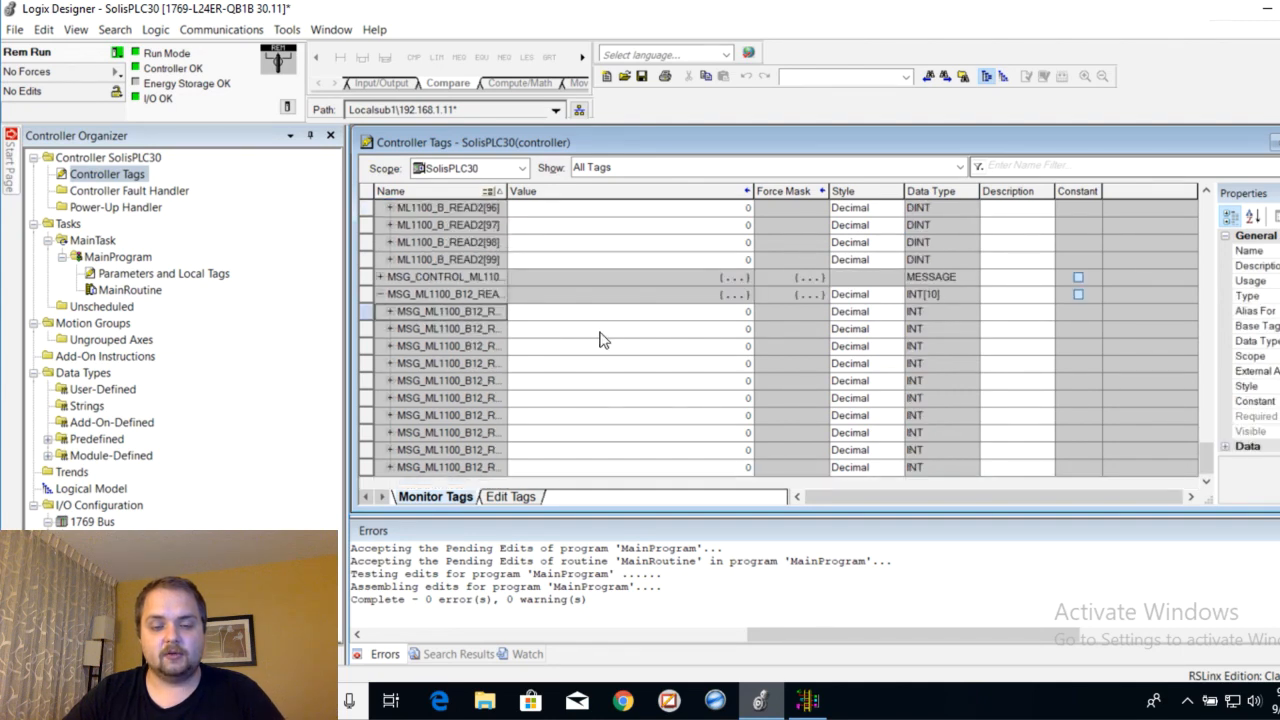
- Switch to RSLogix 500 and toggle bits B12:0/6 and B12:0/11 in data file B12
click(805, 699)
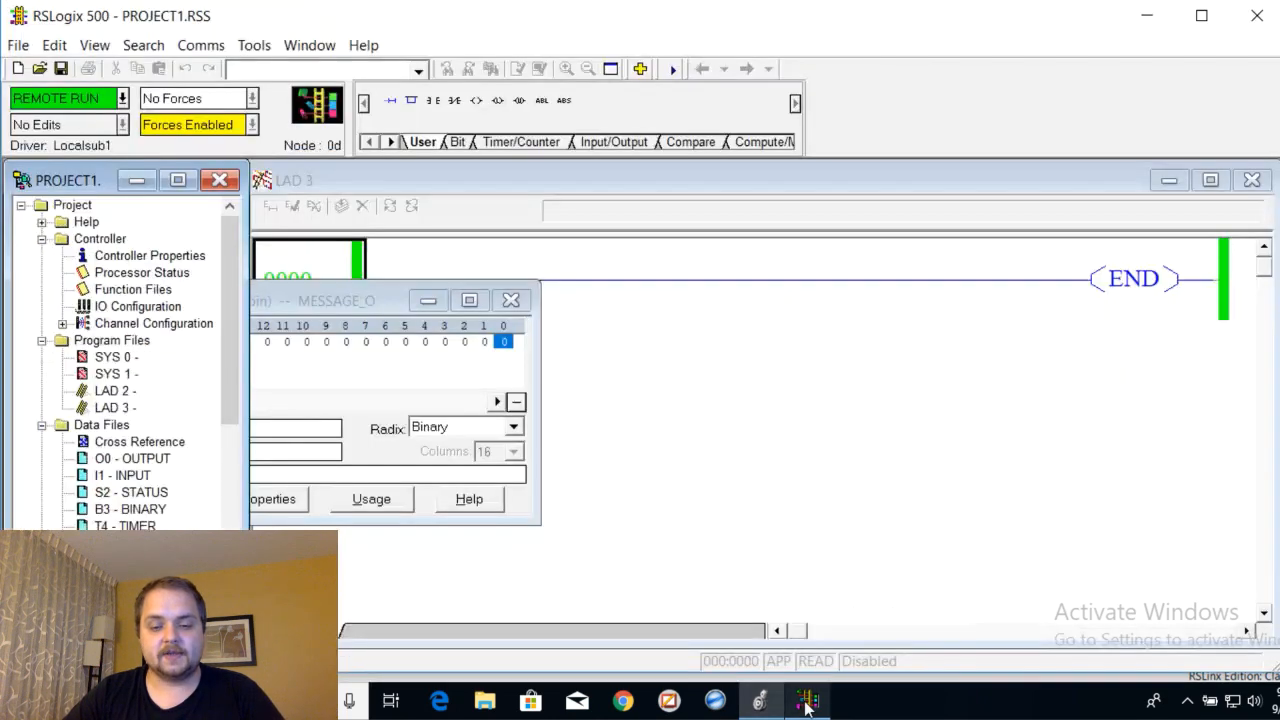
drag(366, 297, 676, 311)
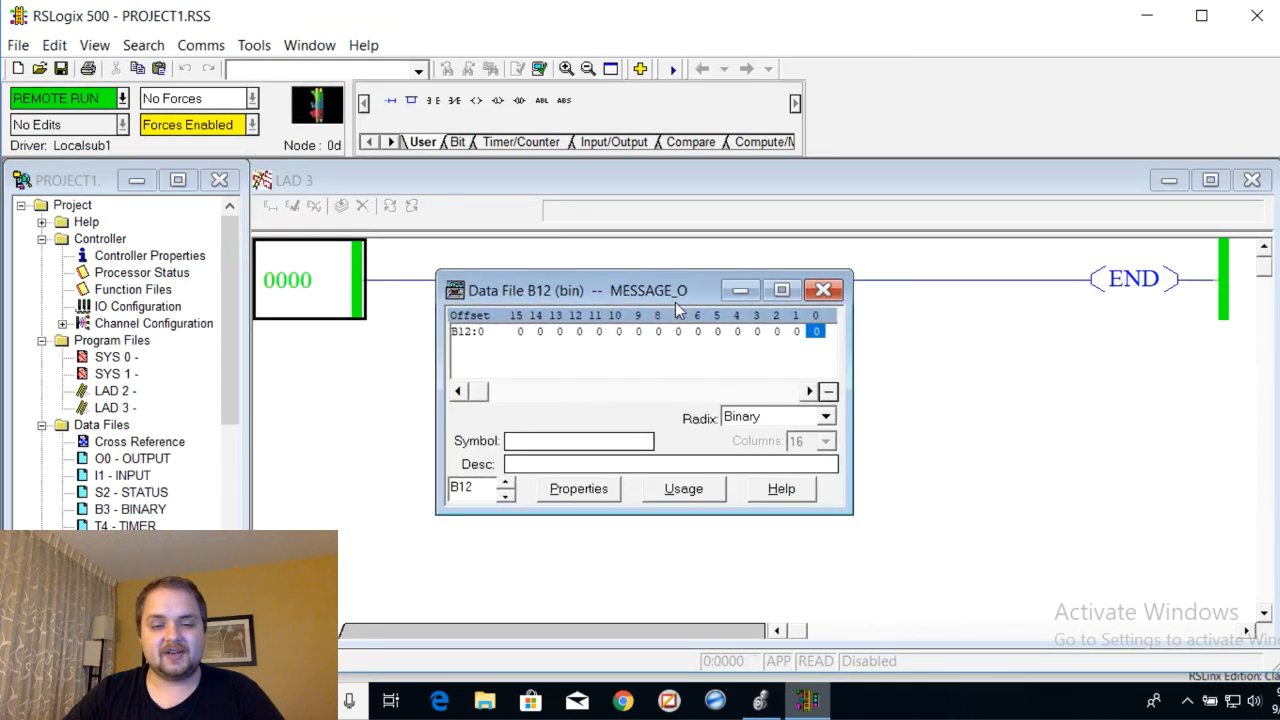
right_click(700, 334)
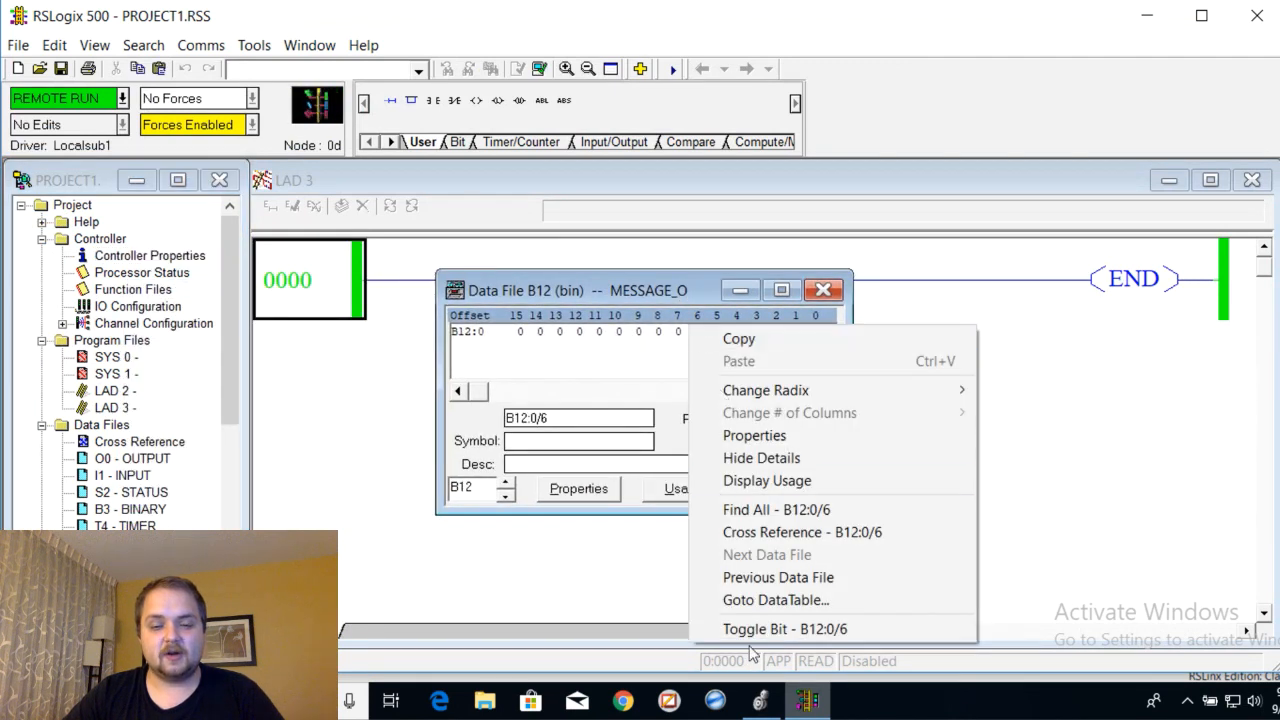
click(760, 629)
right_click(598, 332)
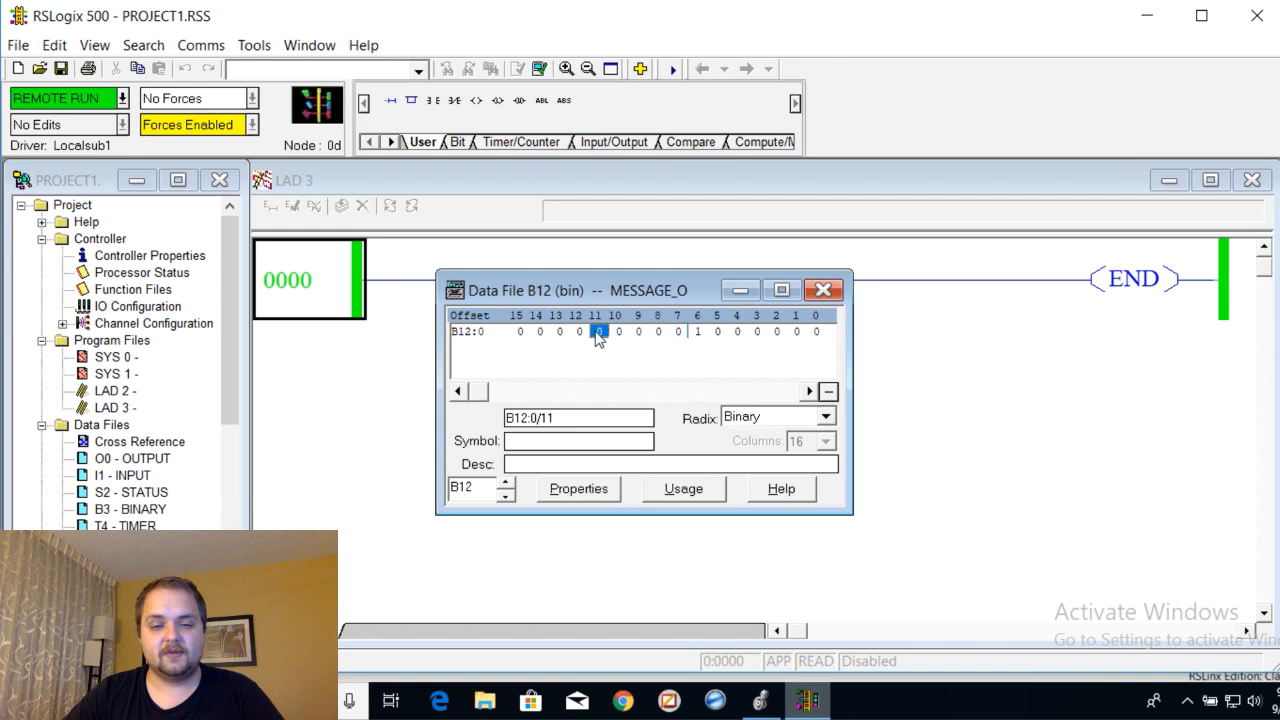
click(690, 630)
- Widen the B12 data file window, set its radix to Decimal, and return to Logix Designer to compare the value
drag(850, 359, 1021, 362)
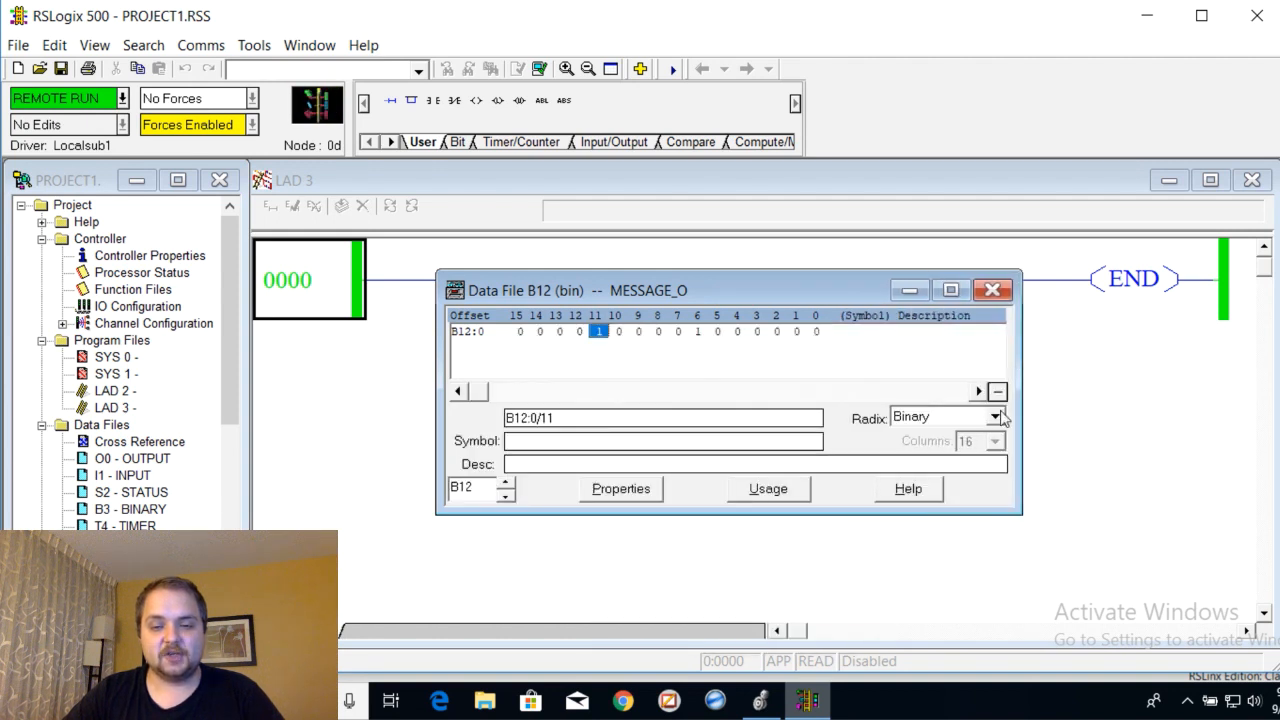
click(996, 417)
click(935, 465)
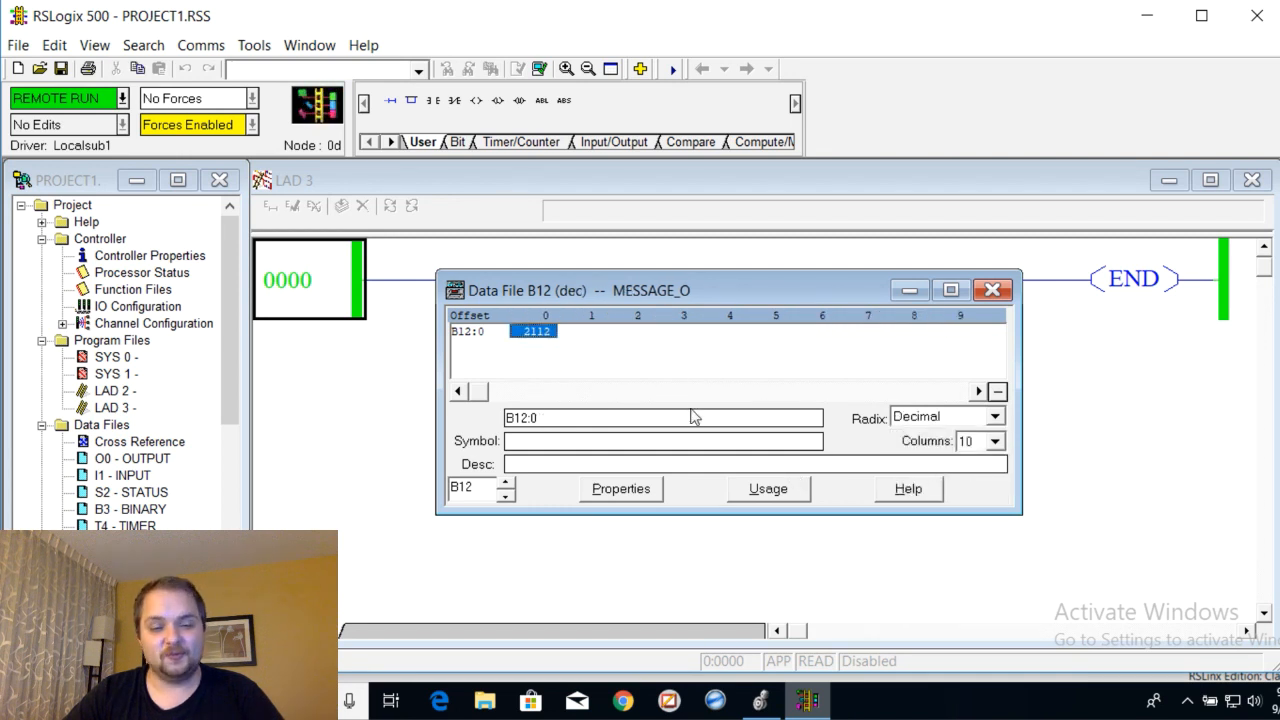
click(762, 702)
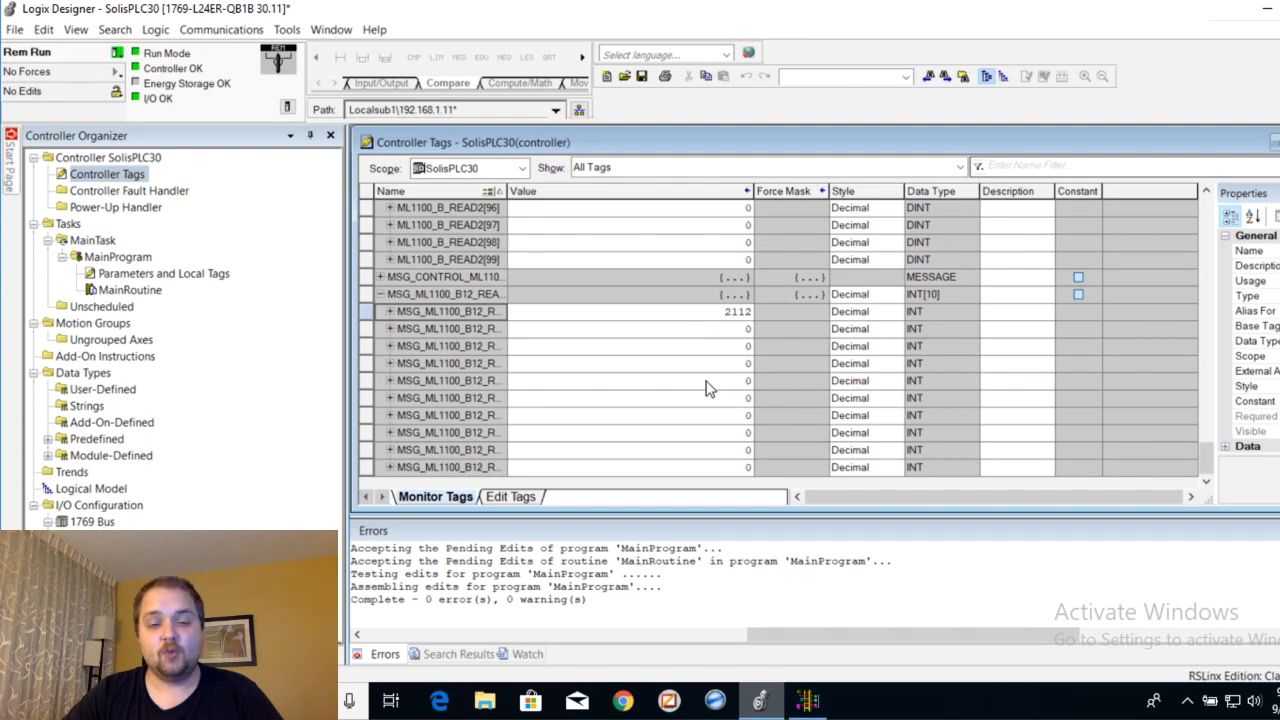
- Switch to RSLogix 500 and set the radix of data file B12 to Binary
click(808, 702)
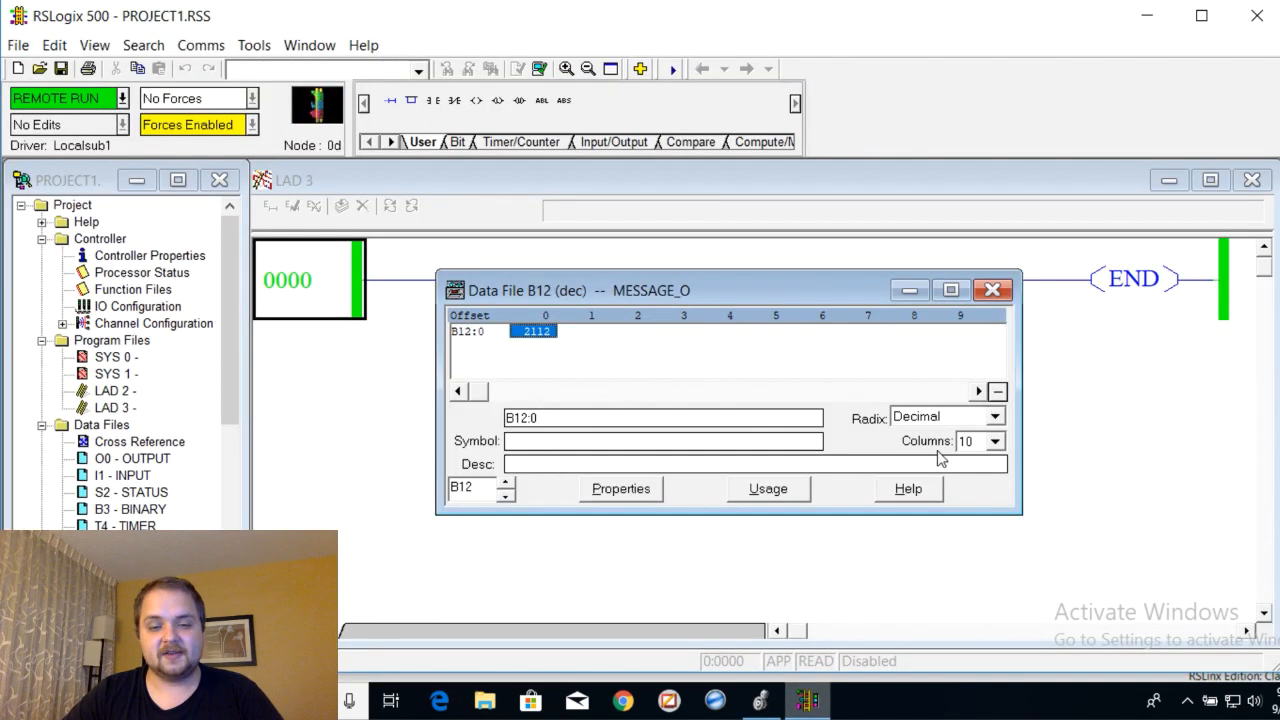
click(984, 419)
click(953, 443)
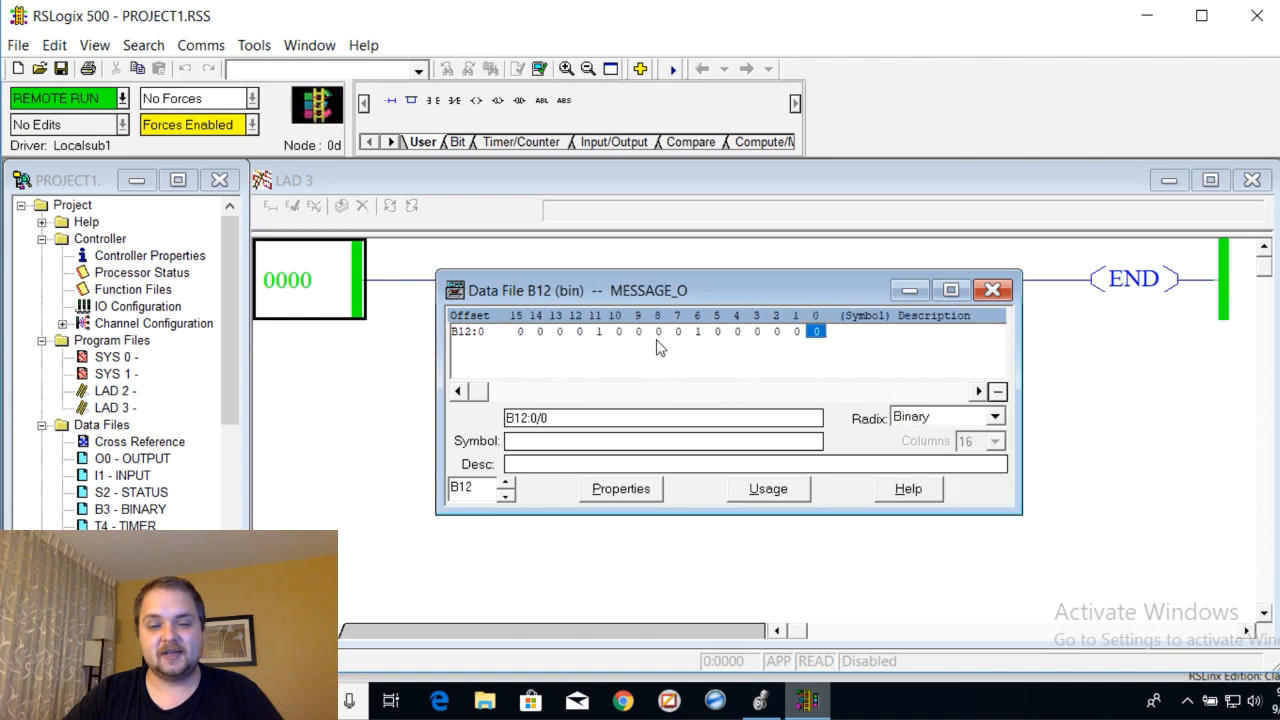
- Toggle bits B12:0/9 and B12:0/3, and return to Logix Designer to check the value read into the array
right_click(645, 336)
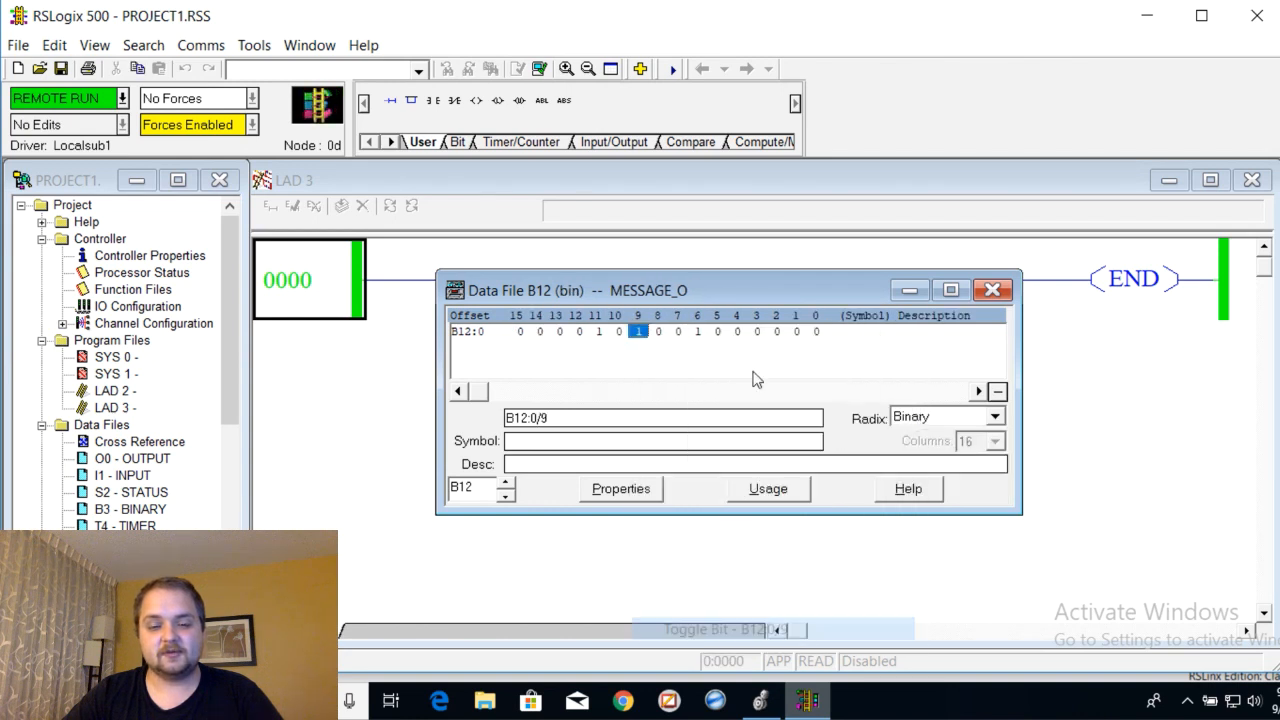
click(676, 624)
click(762, 332)
right_click(767, 331)
click(830, 628)
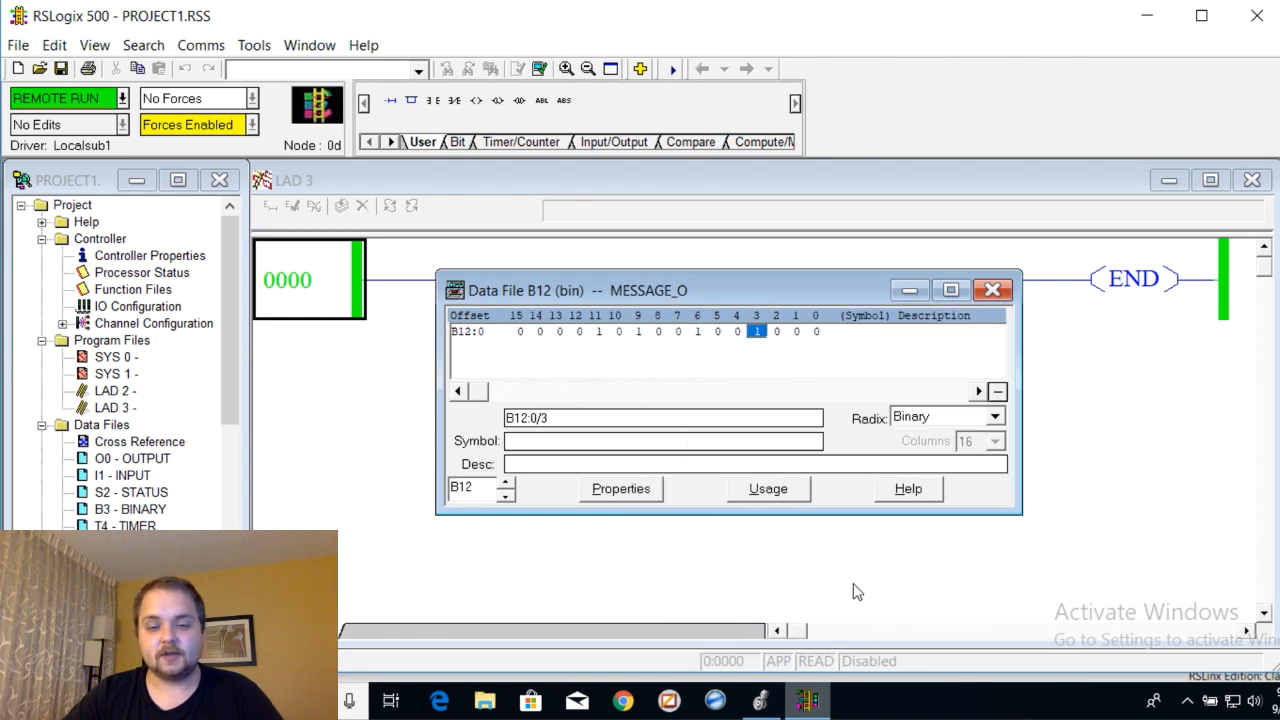
key(alt+Tab)
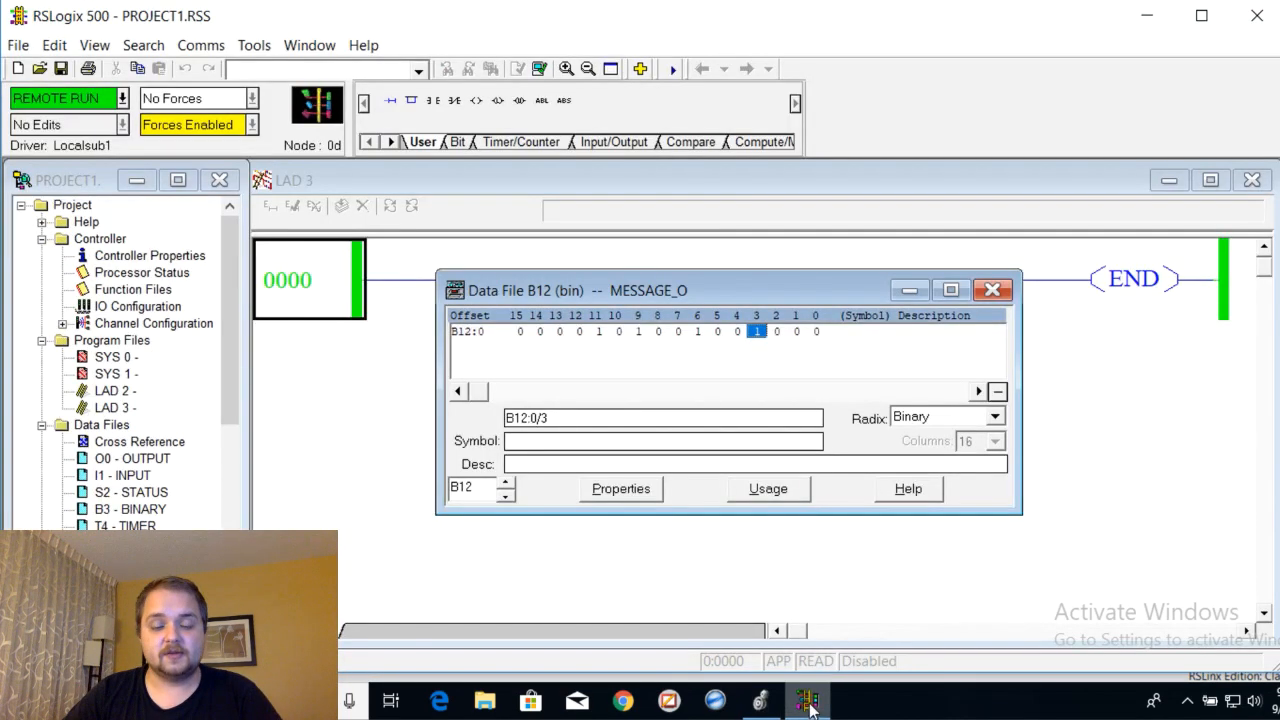
- Return to RSLogix 500, close the B12 data file and take the project offline, saving it with uploaded data table values
key(alt+Tab)
click(992, 290)
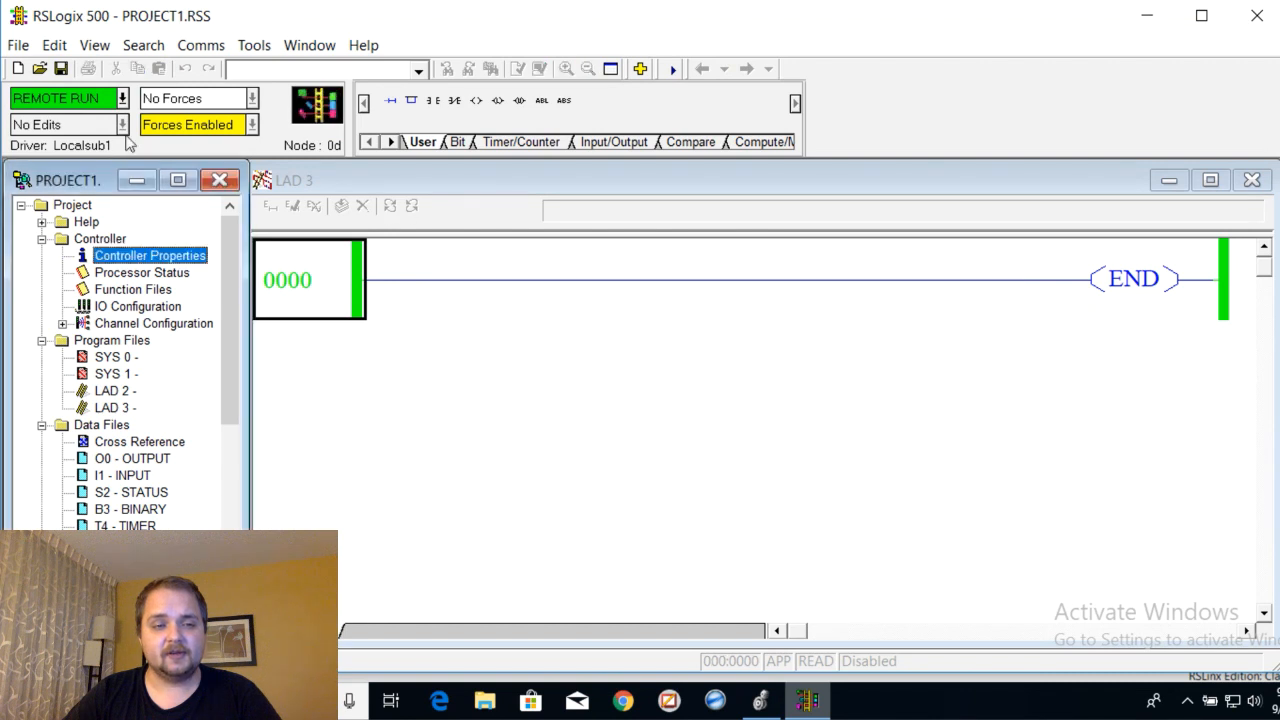
click(122, 98)
click(100, 123)
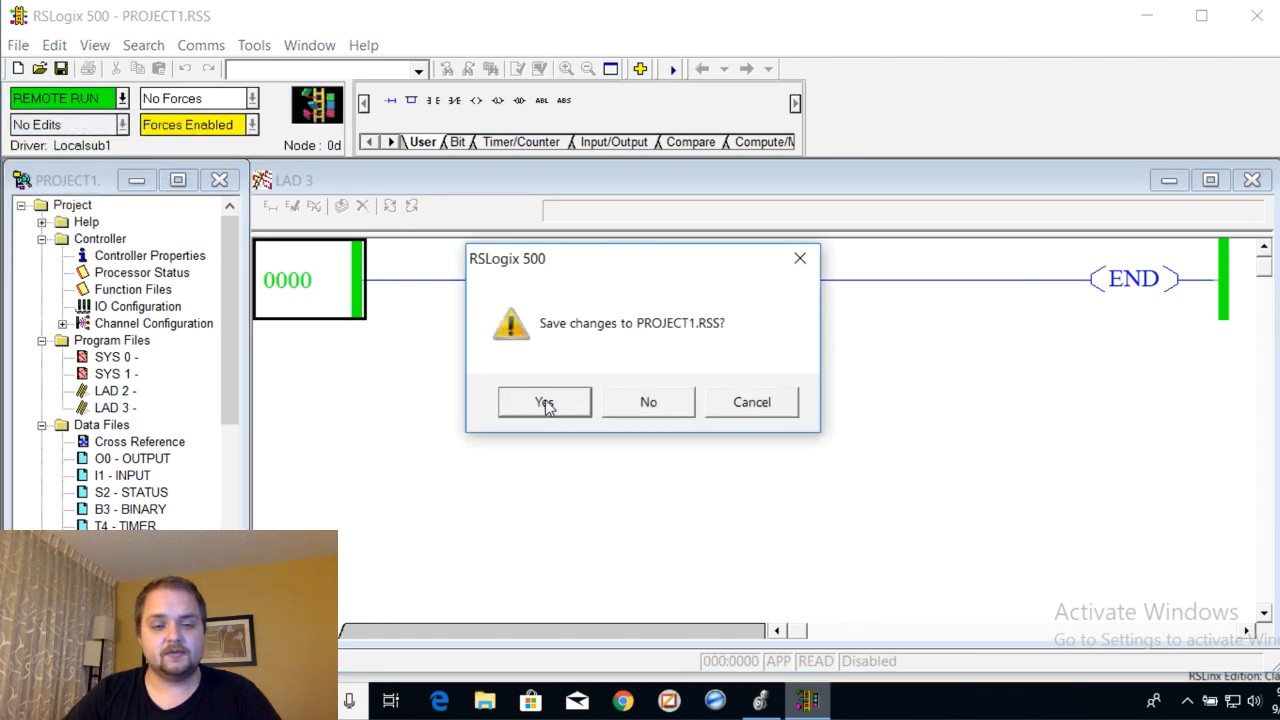
click(544, 402)
click(917, 262)
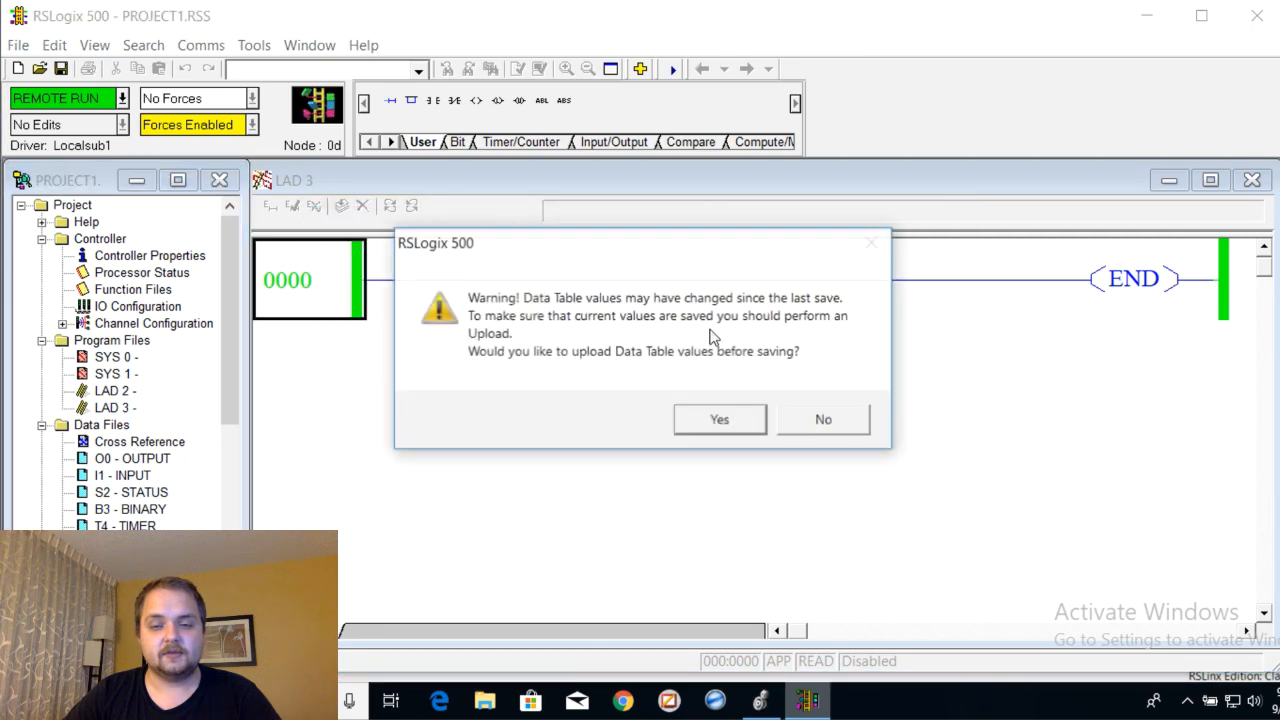
click(710, 419)
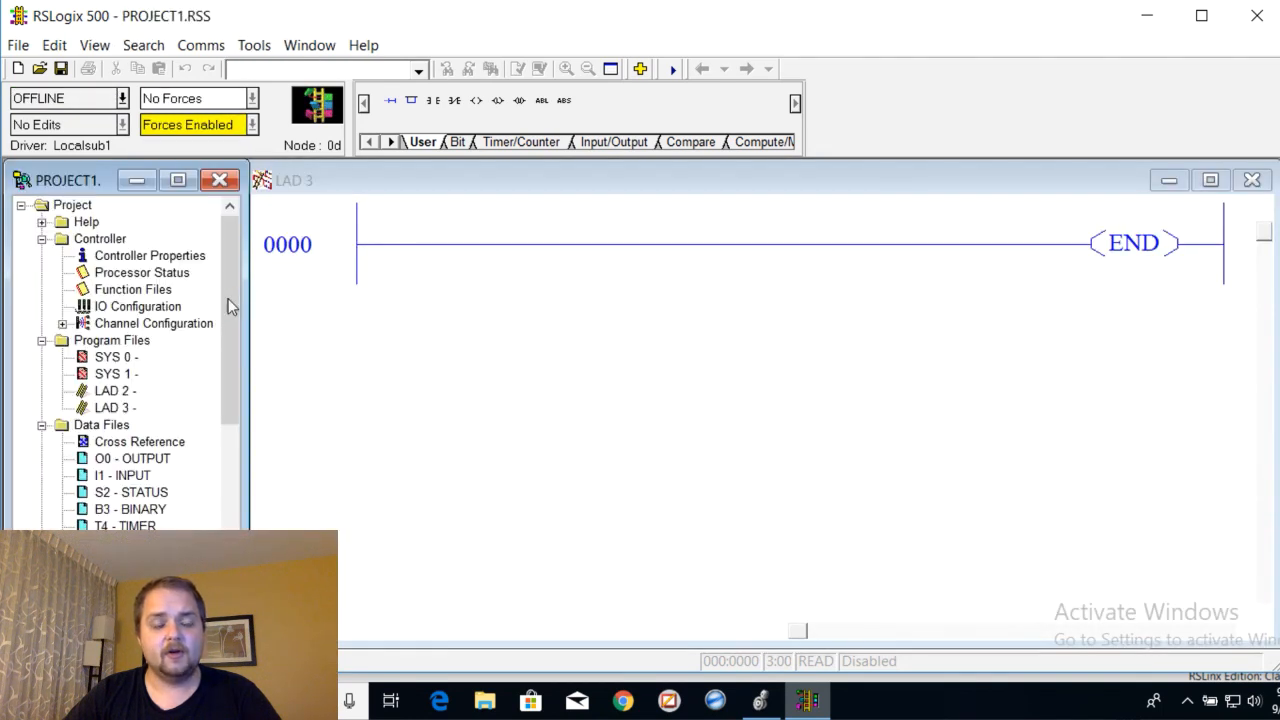
- Open the properties of data file B12 MESSAGE_O and set its number of elements to 10
scroll(226, 357, down, 4)
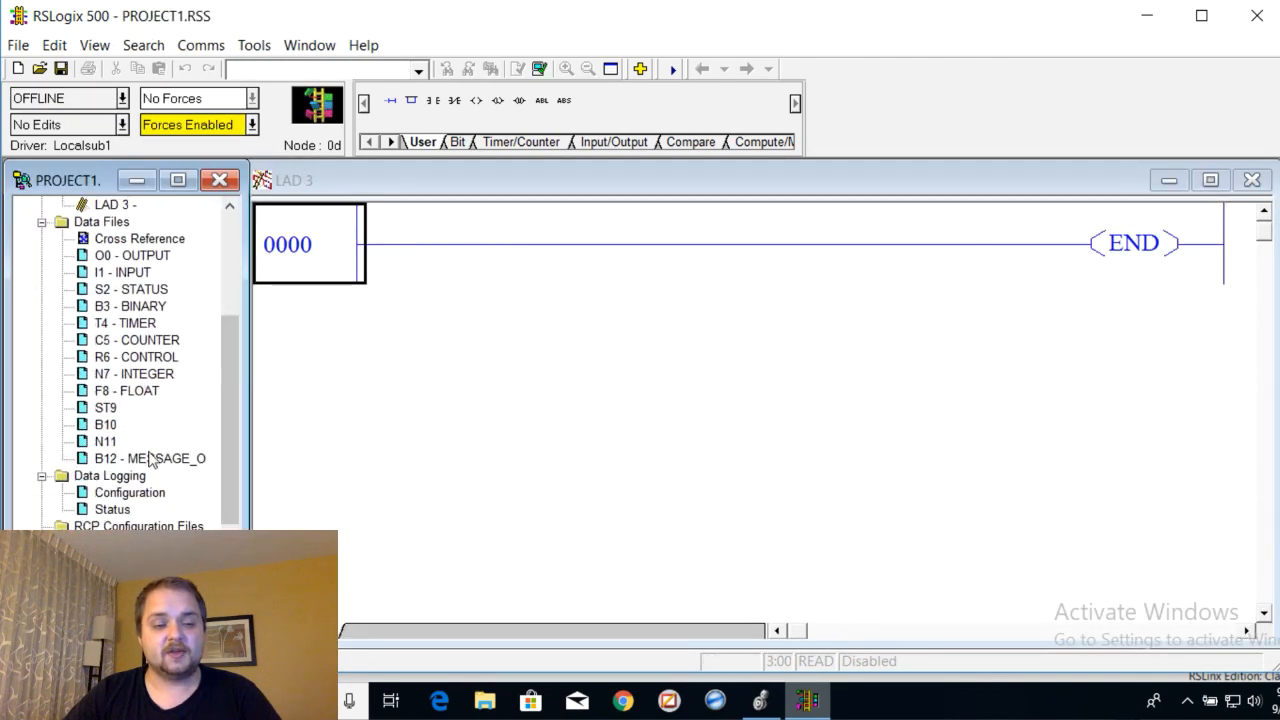
double_click(150, 459)
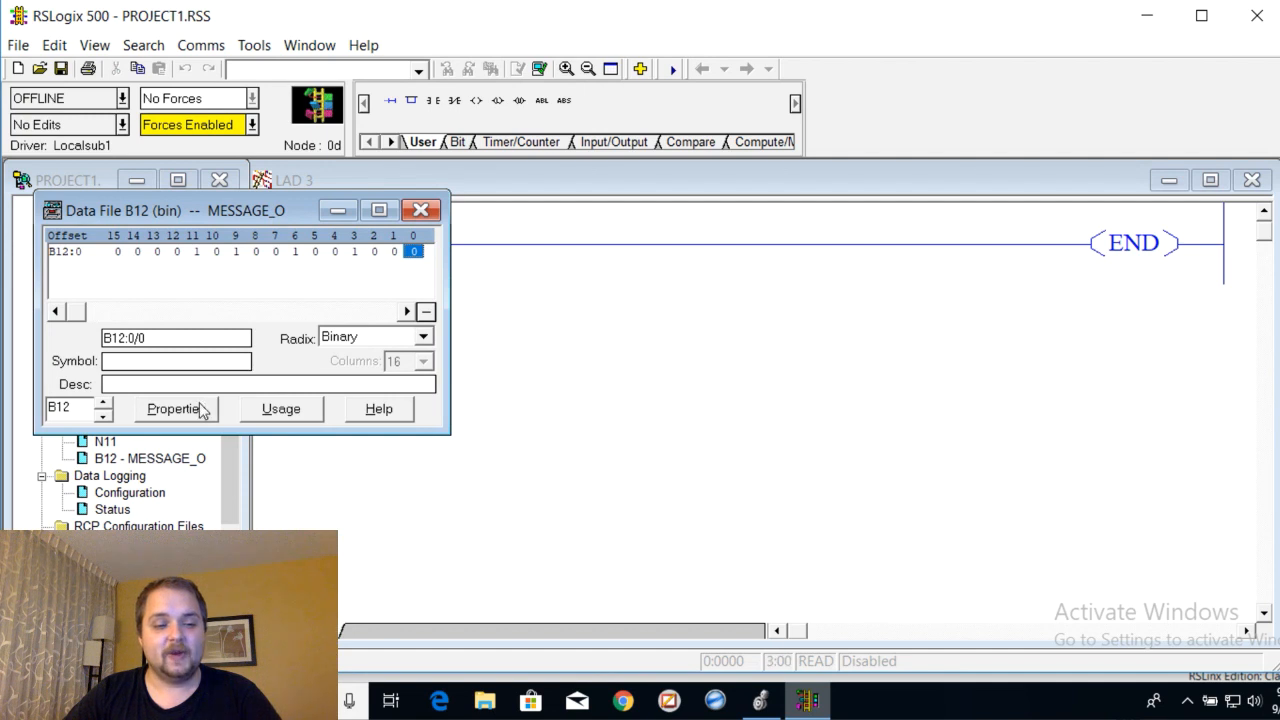
click(176, 409)
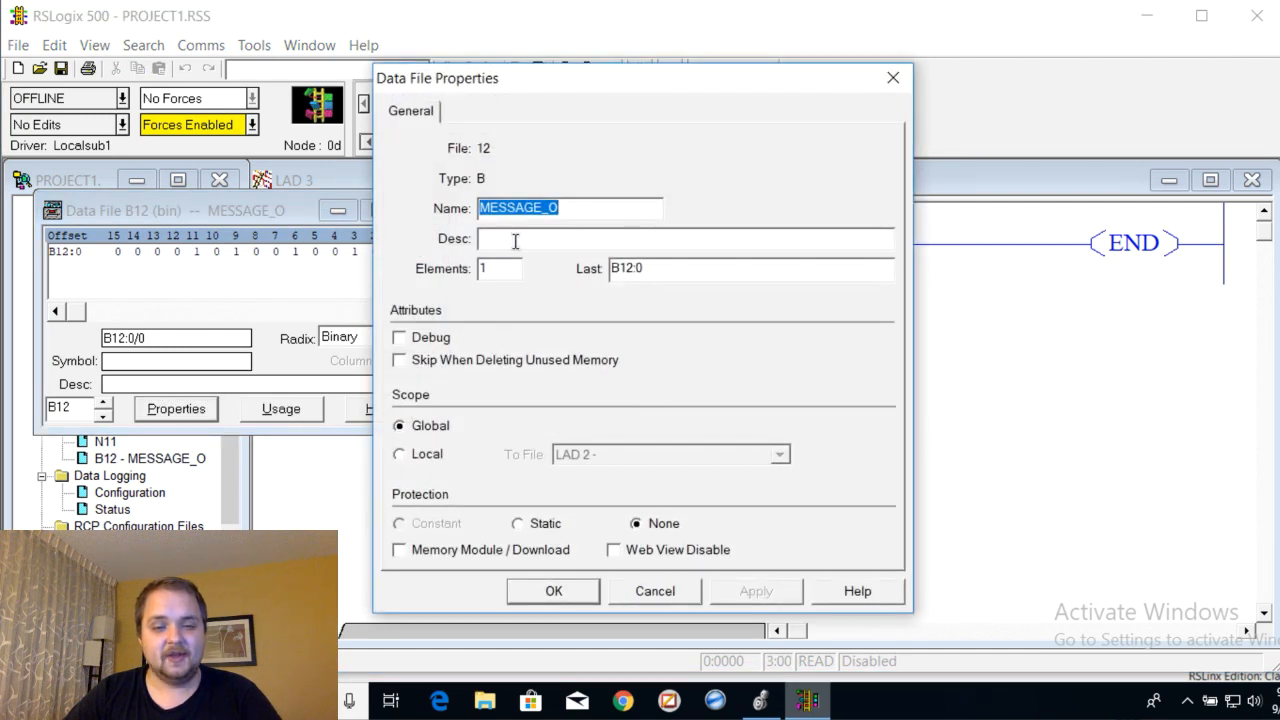
click(498, 268)
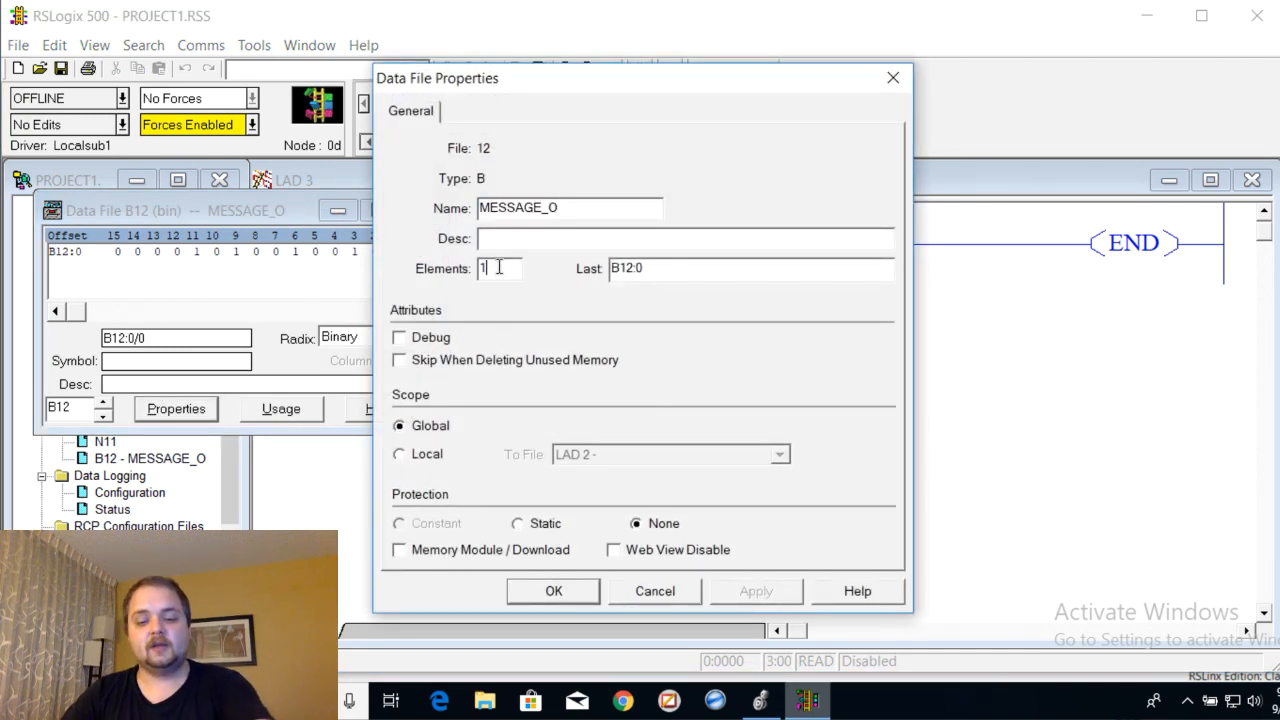
text(0)
click(740, 591)
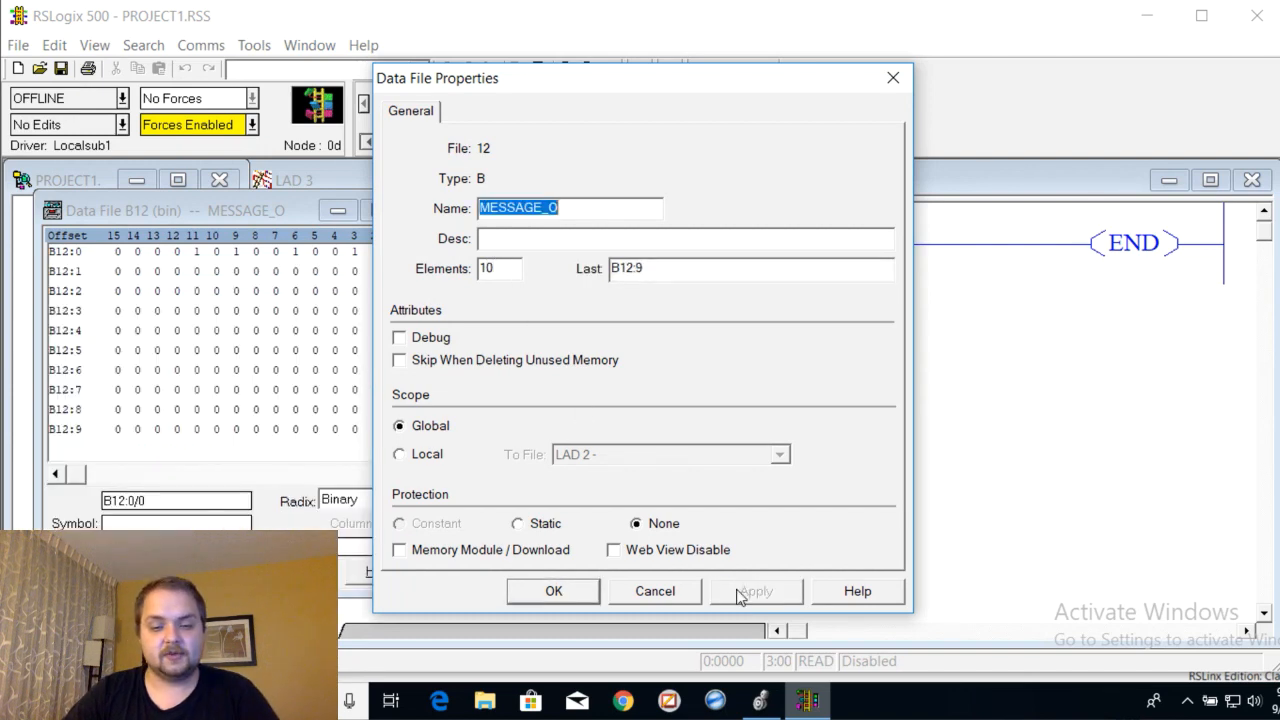
click(555, 592)
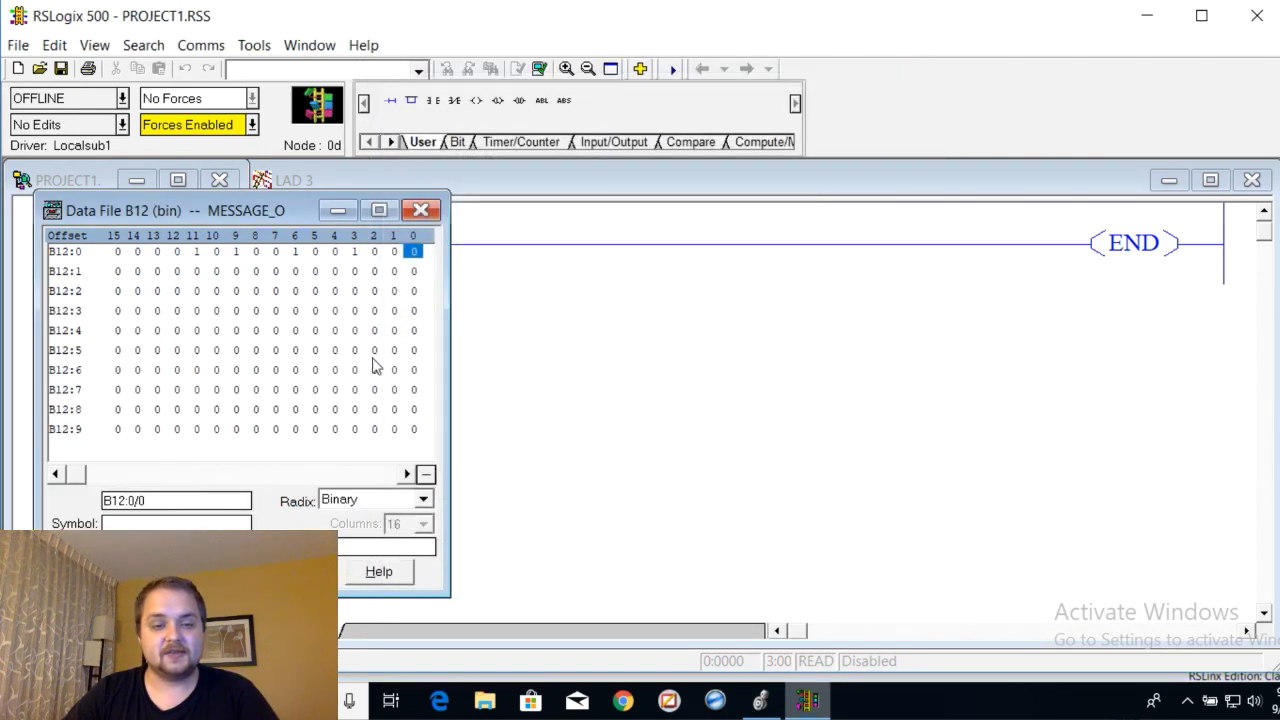
click(422, 209)
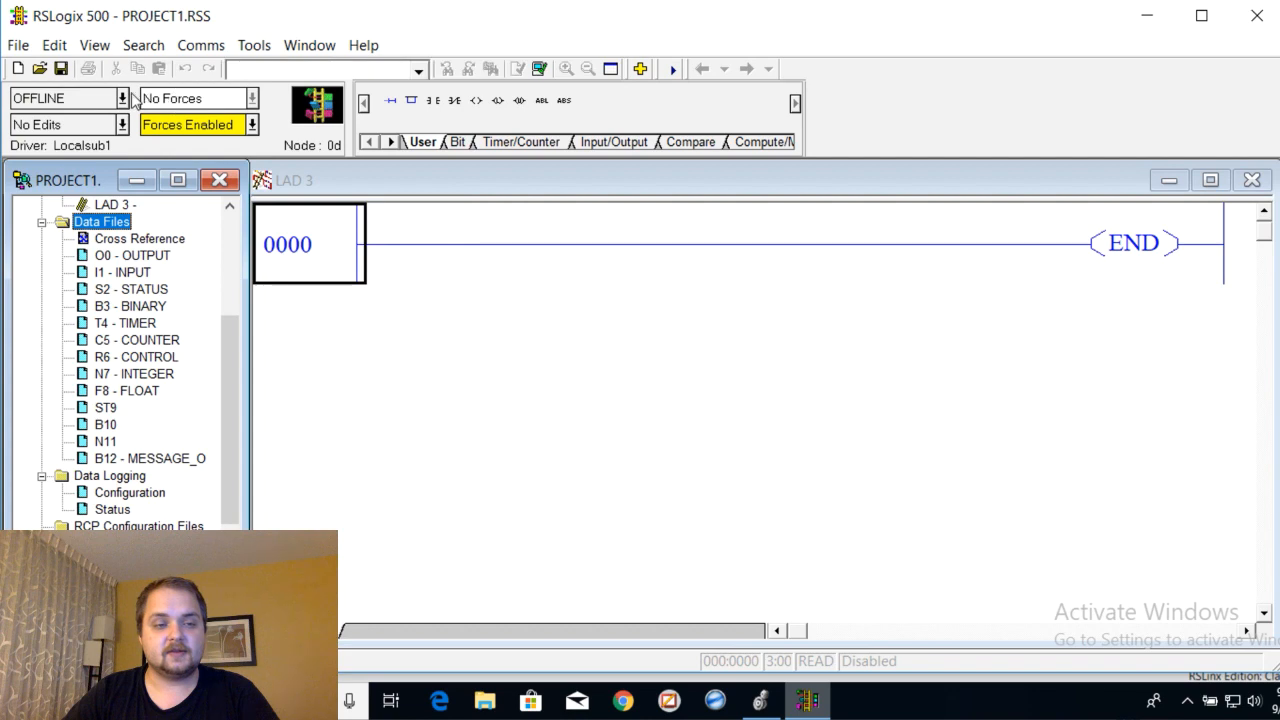
- Download the modified project to the processor, allowing the switch to remote PROG mode
click(122, 98)
click(80, 146)
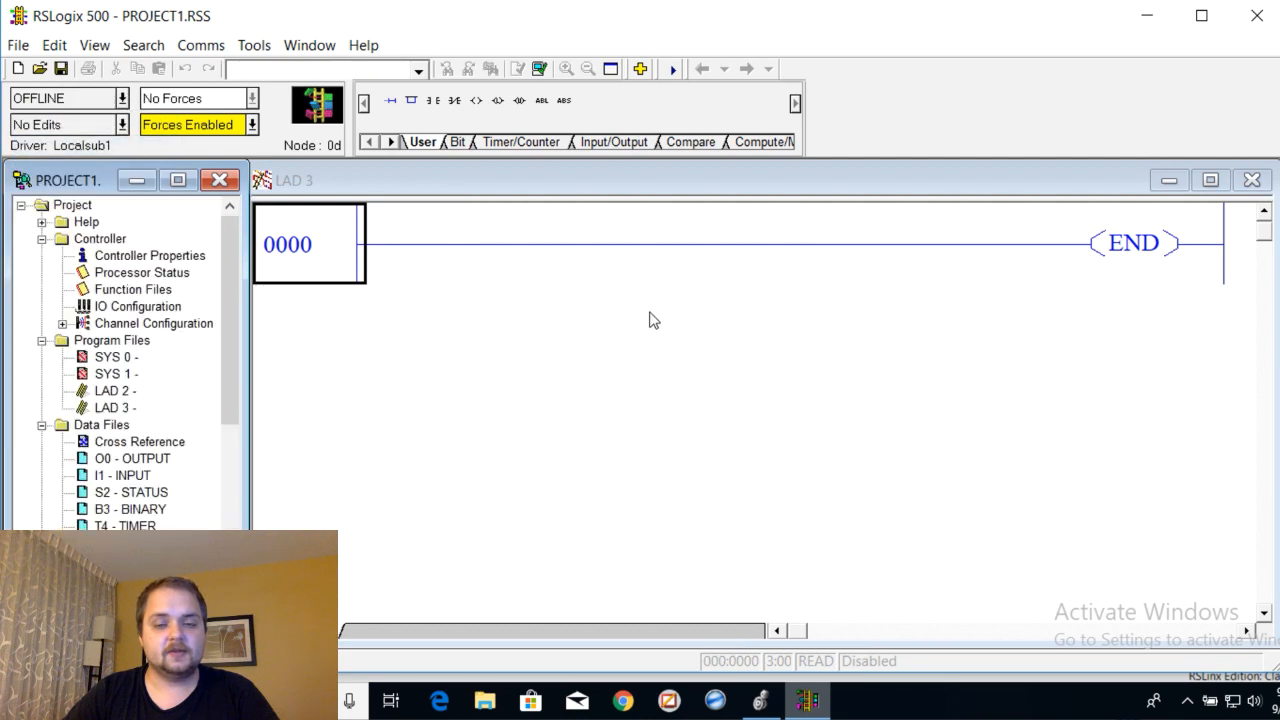
click(899, 262)
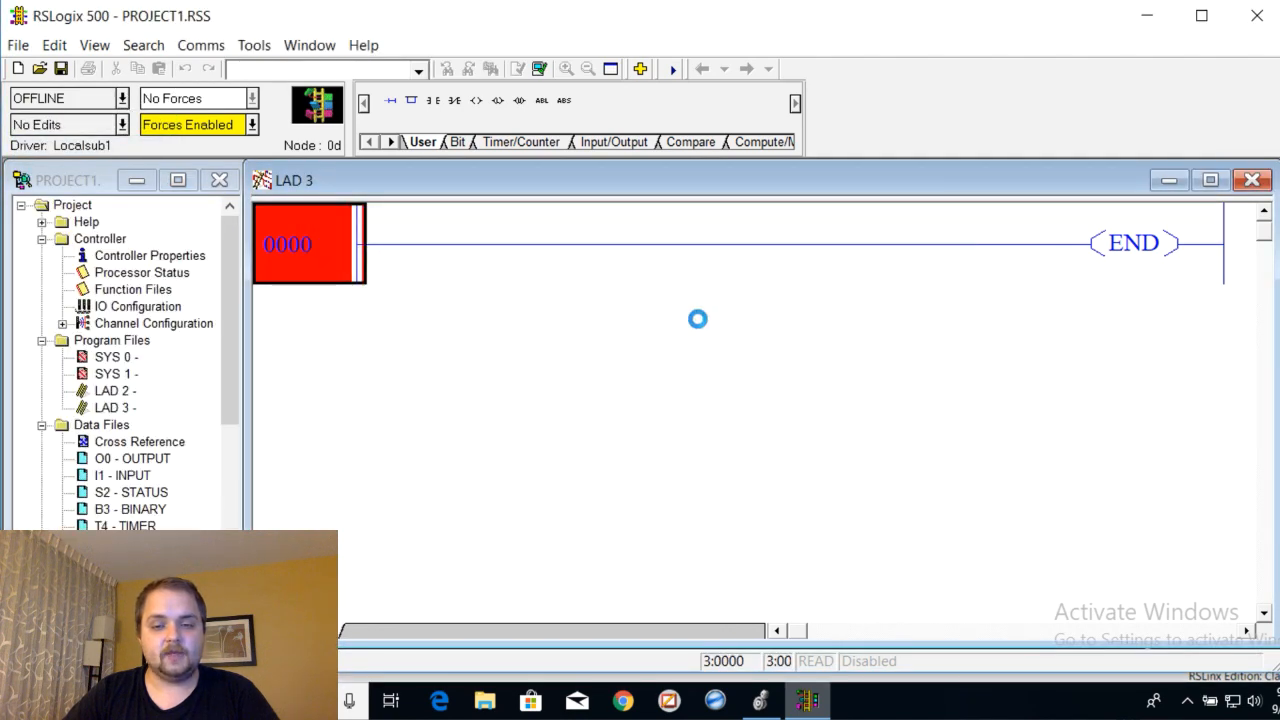
click(681, 447)
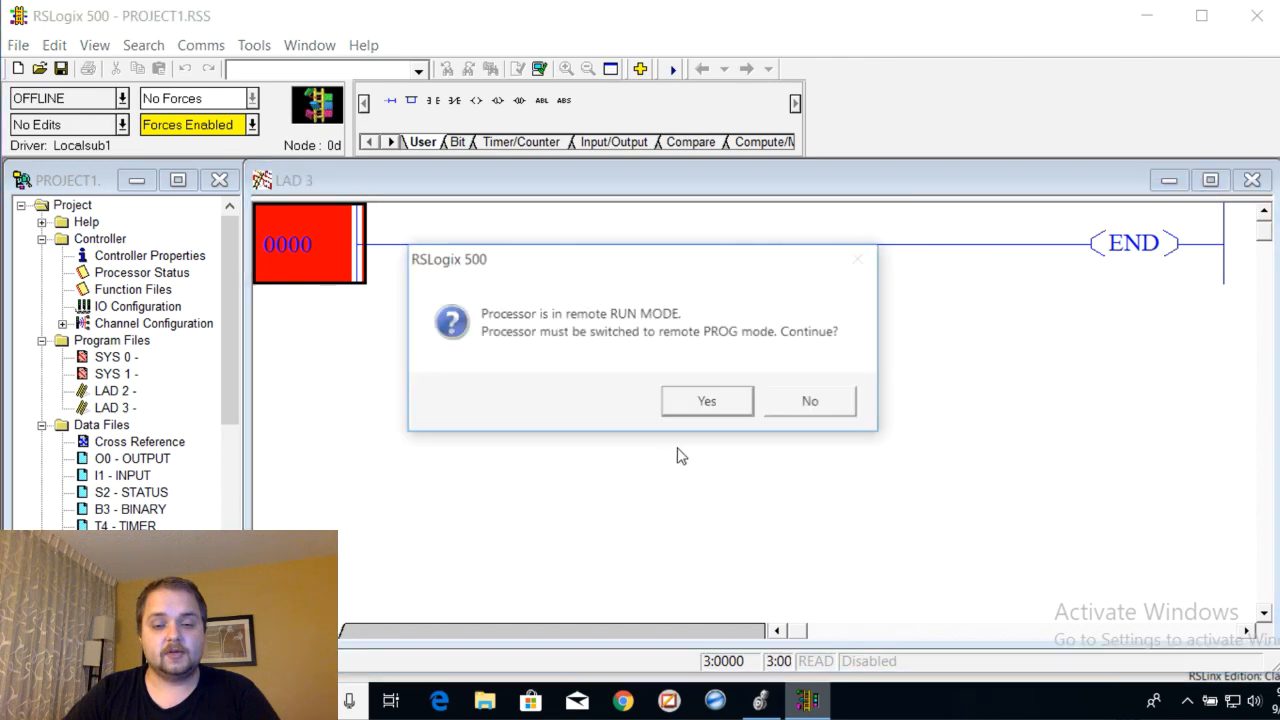
click(724, 398)
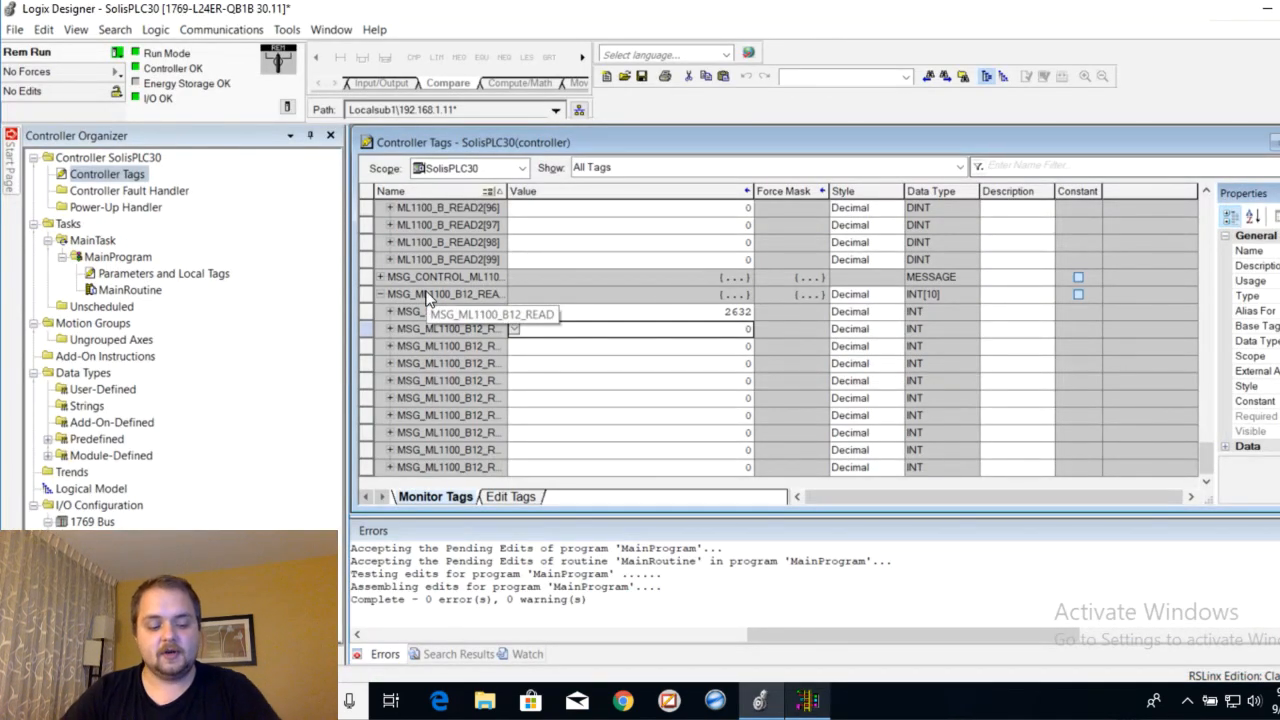
- In Logix Designer's MainRoutine, set the number of elements of the MSG_CONTROL_ML1100_R message to 10
key(ctrl+Tab)
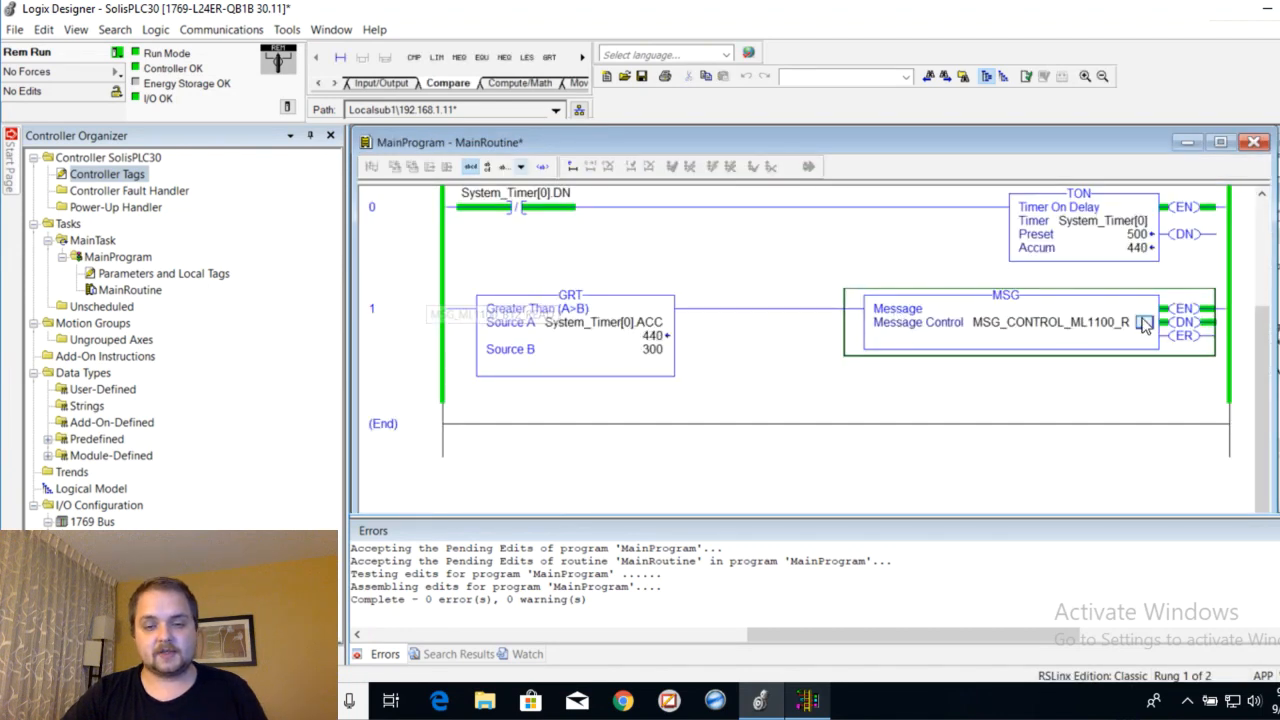
click(1143, 321)
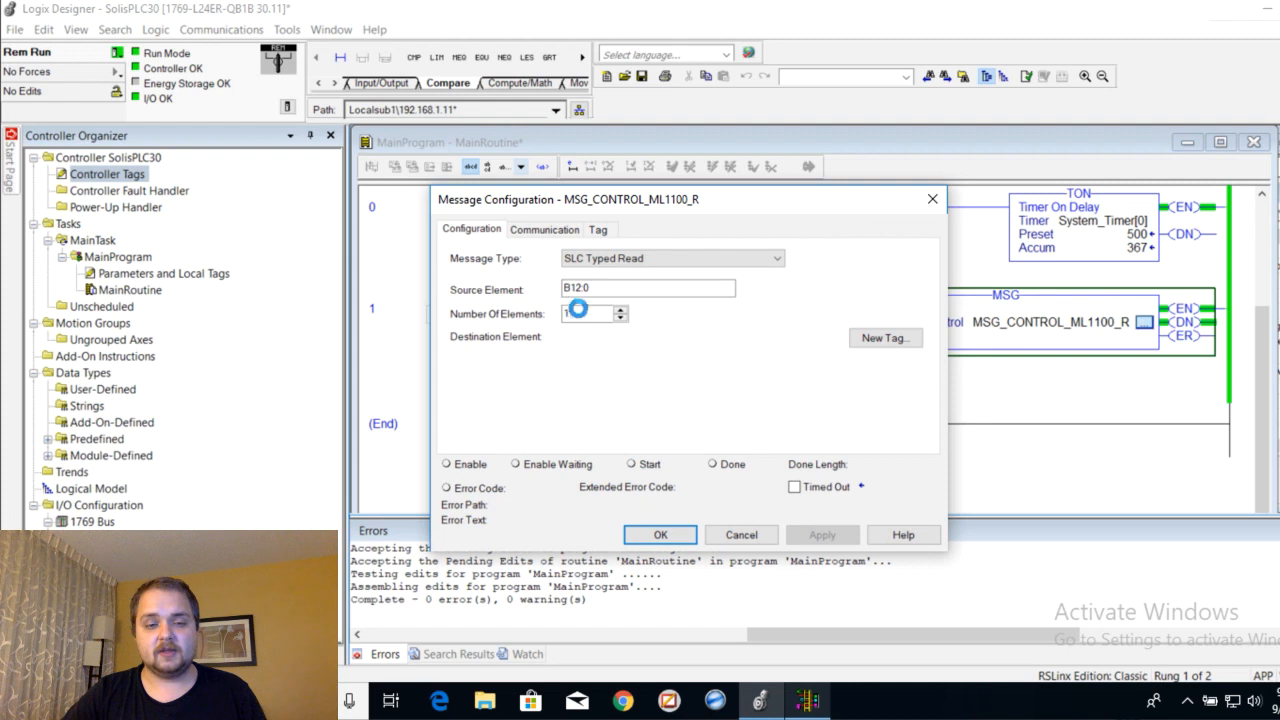
click(587, 316)
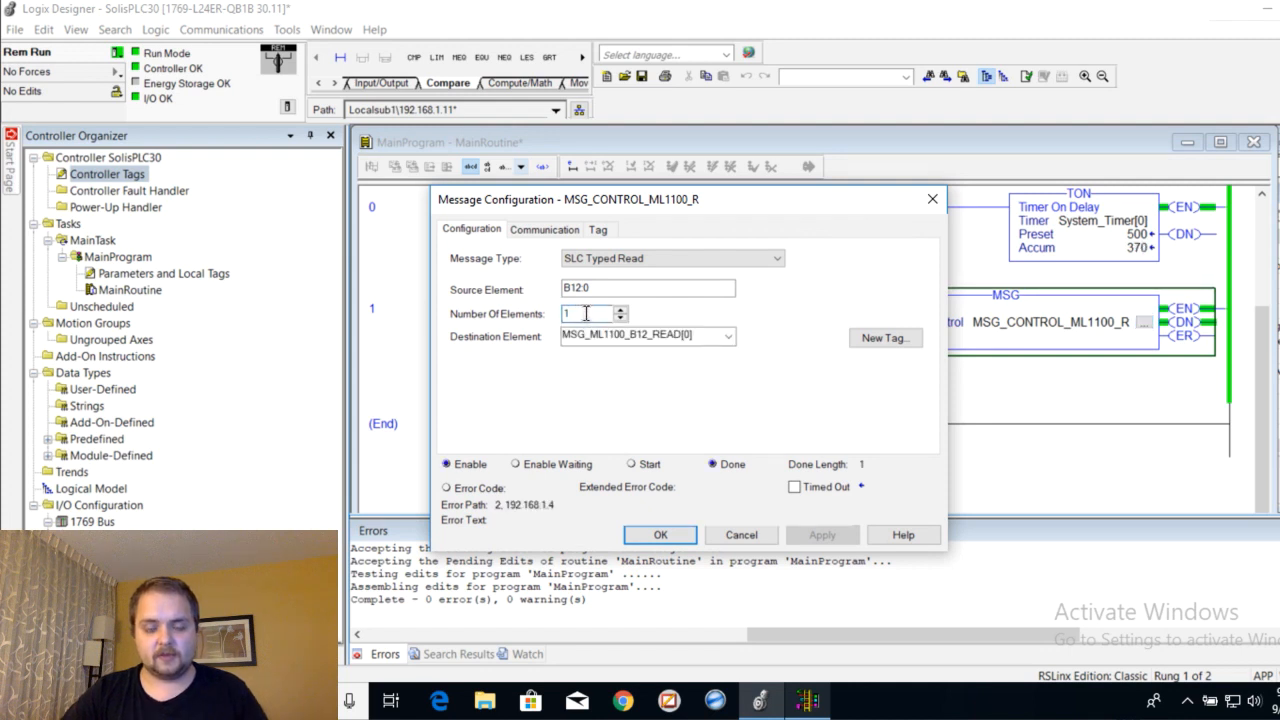
text(0)
click(822, 535)
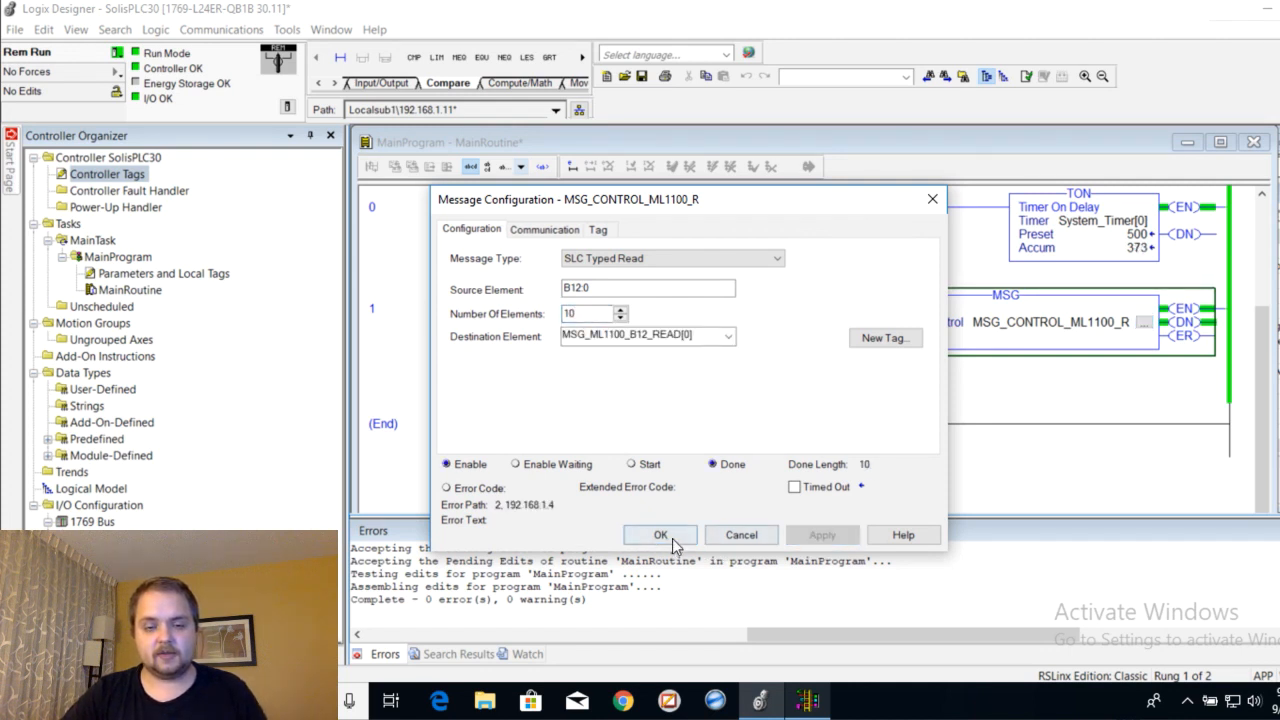
click(661, 535)
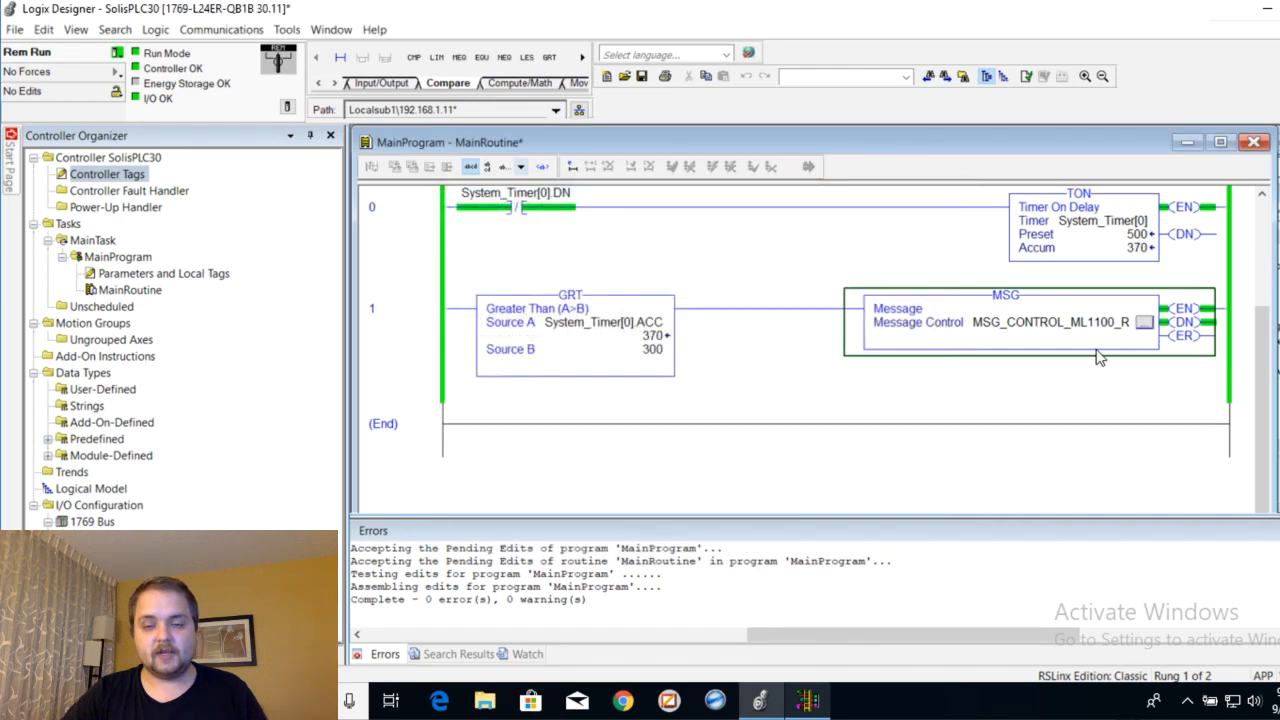
- Switch to RSLogix 500 and finish the download by returning the processor to run mode and going online
click(806, 702)
click(596, 399)
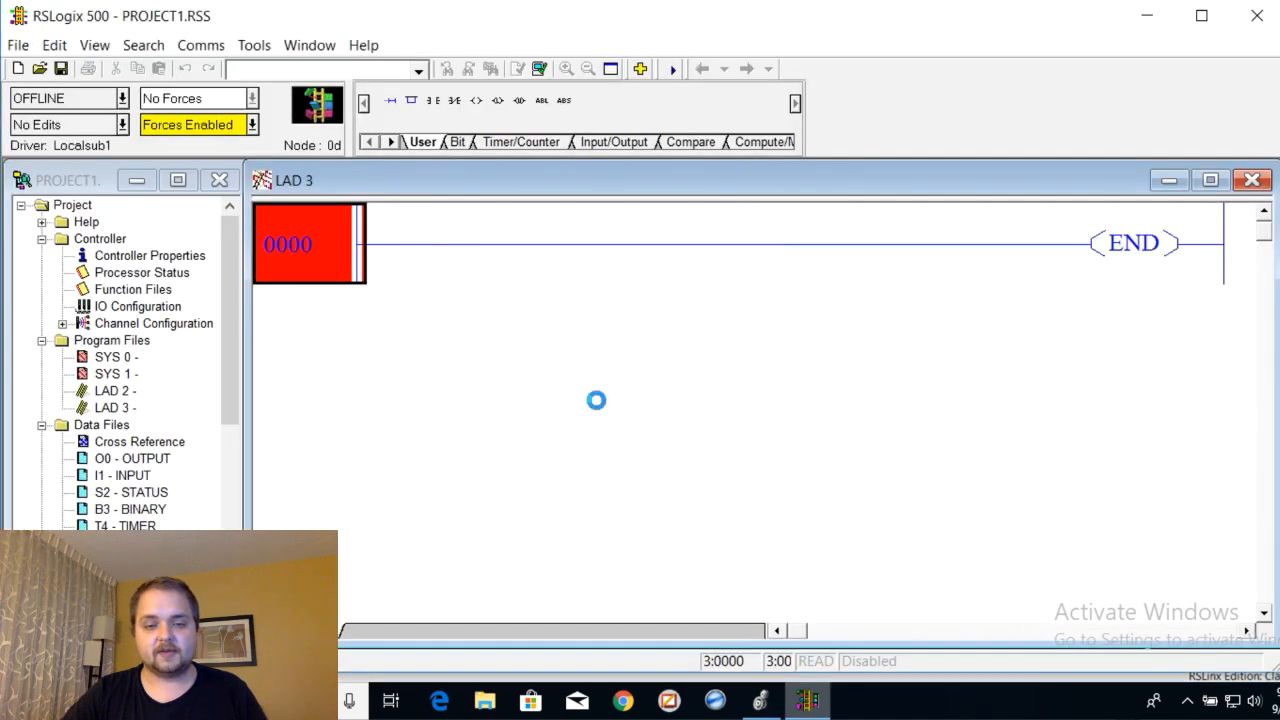
click(605, 402)
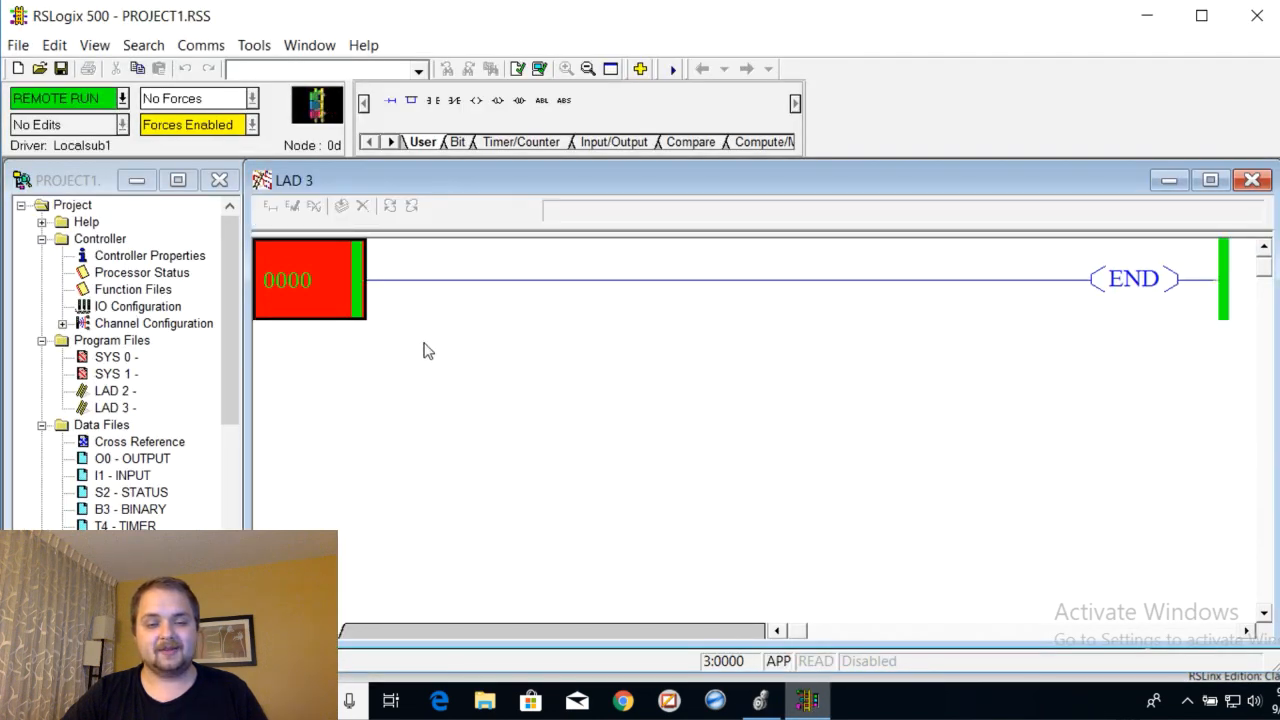
- Open data file B12, move its window clear of the project tree, and toggle bits B12:7/6 and B12:3/10
scroll(150, 460, down, 3)
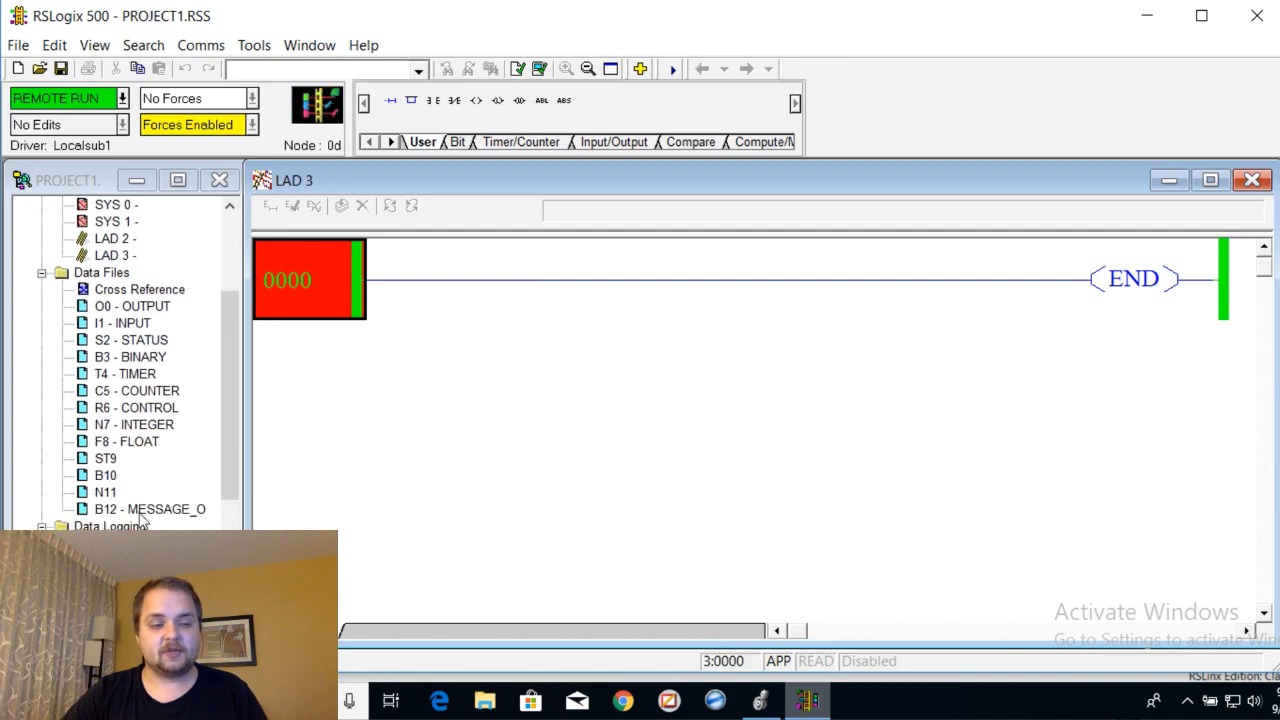
click(145, 510)
double_click(145, 510)
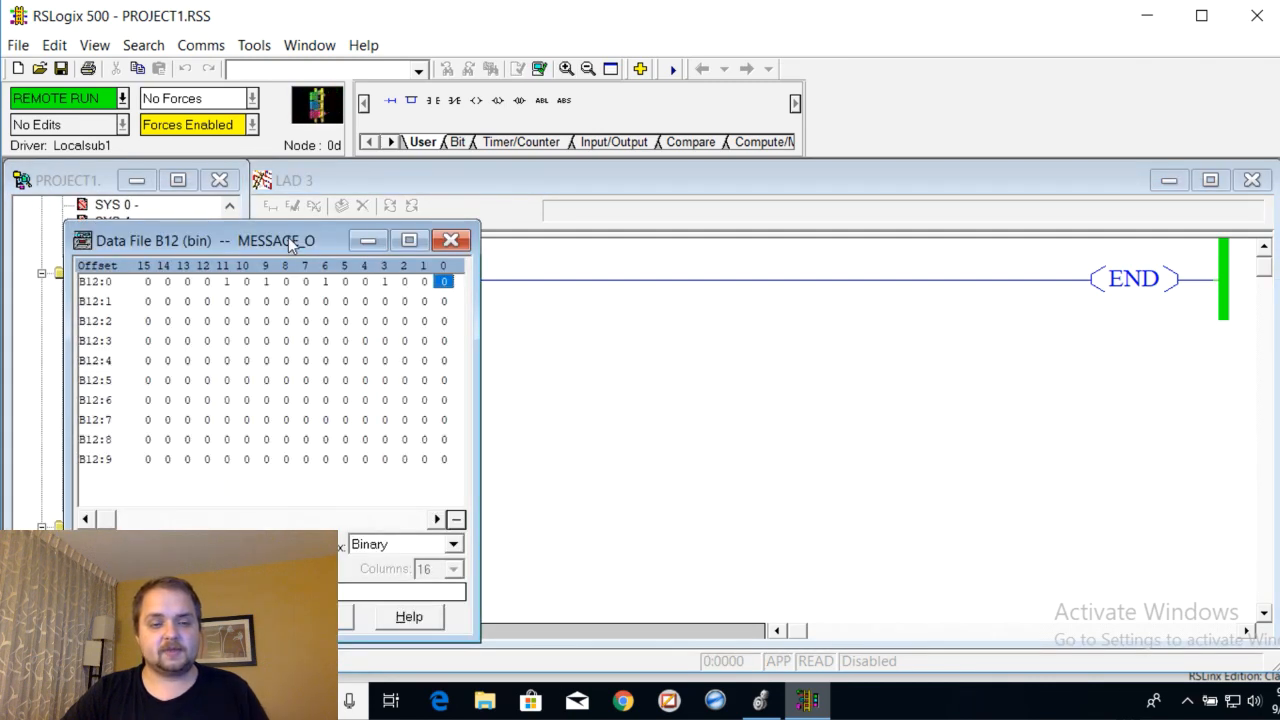
drag(293, 245, 648, 218)
right_click(688, 391)
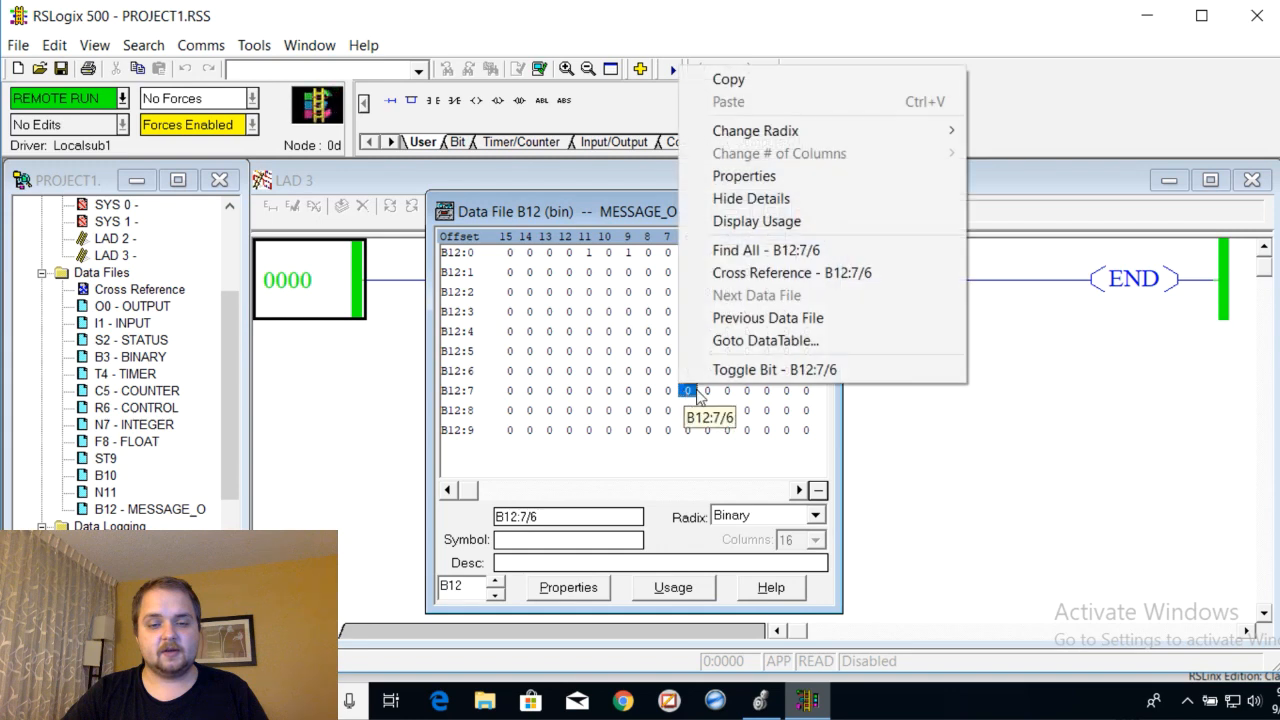
click(720, 364)
click(607, 312)
right_click(604, 309)
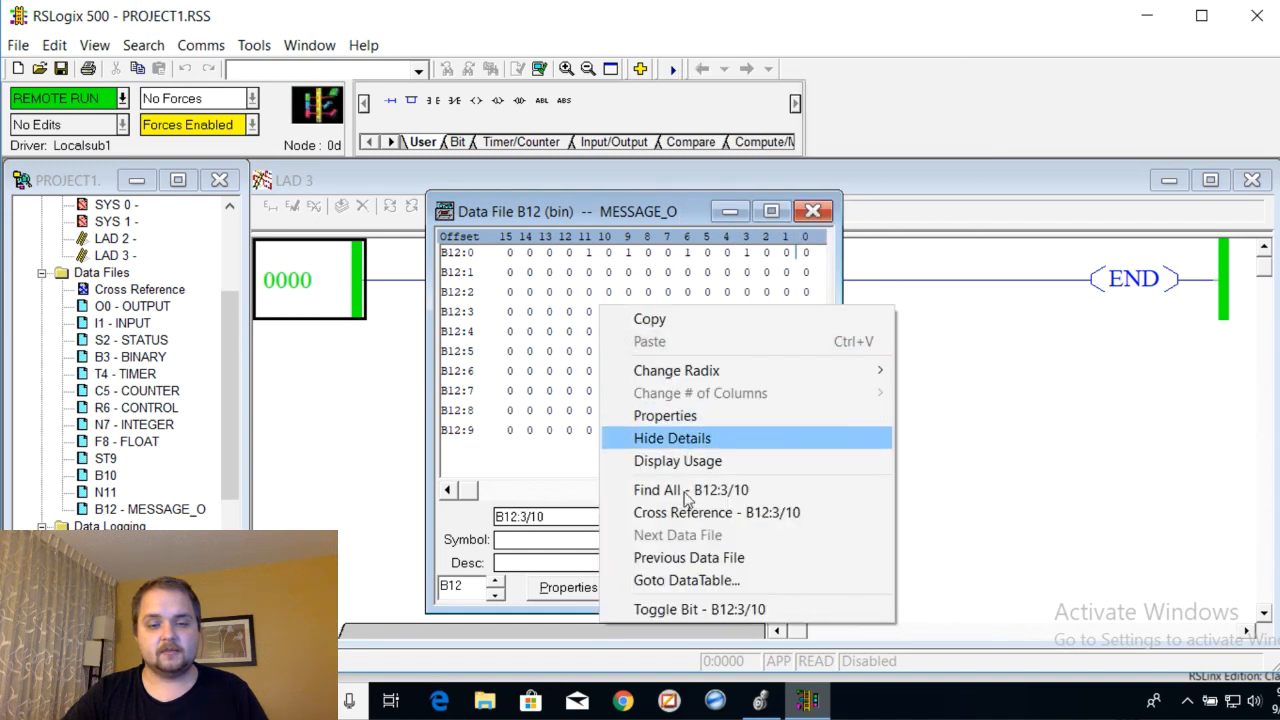
click(680, 607)
- Toggle bits B12:5/5, B12:9/10, B12:8/4 and B12:1/4 in the B12 data file
right_click(705, 350)
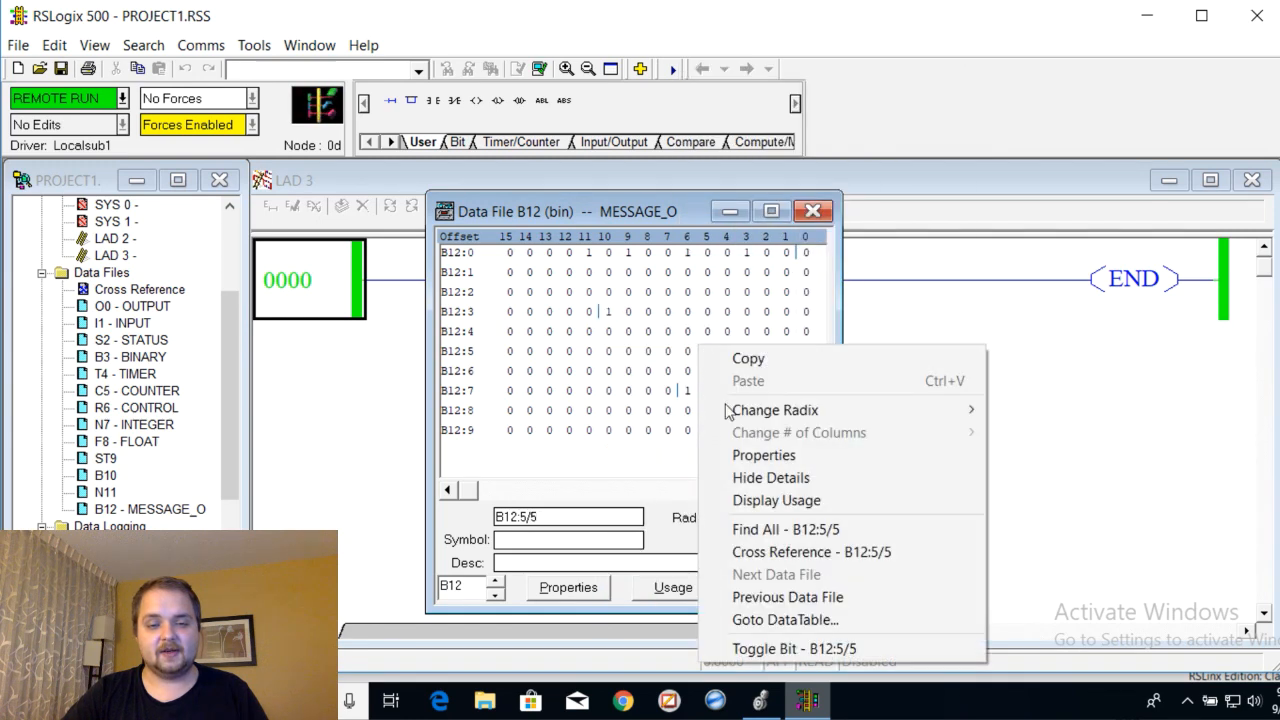
click(751, 649)
right_click(610, 430)
click(688, 409)
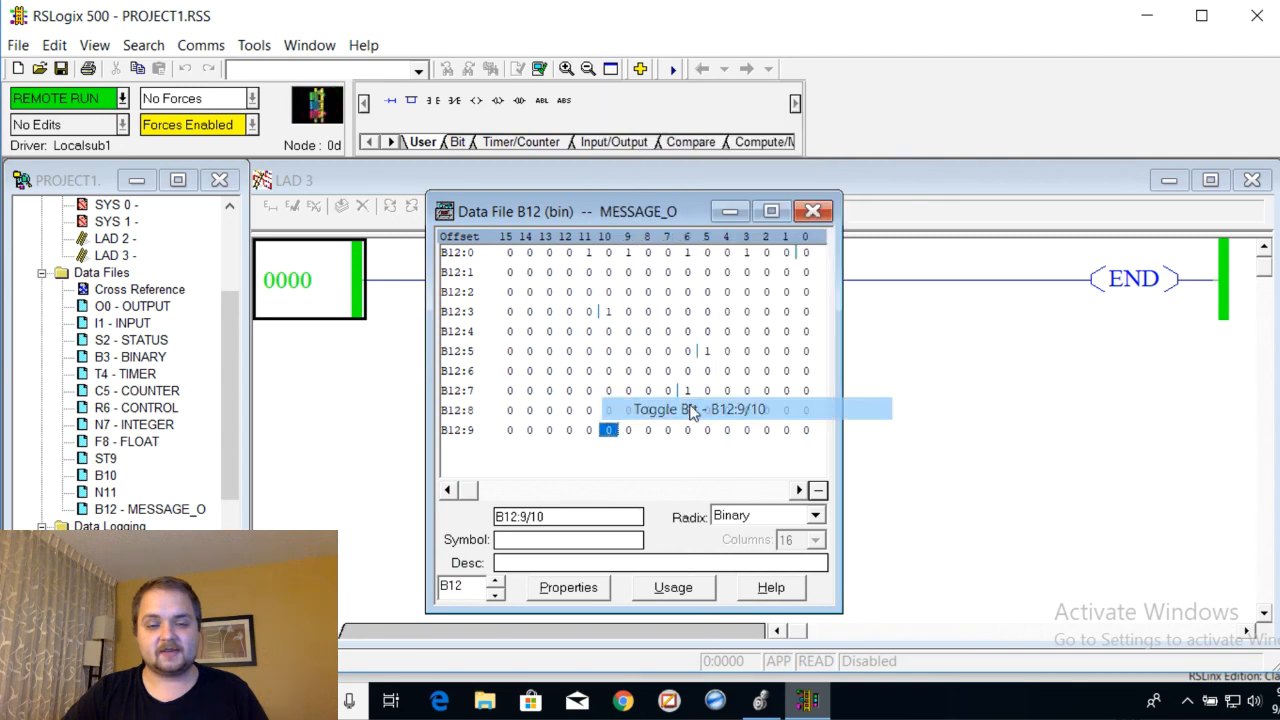
right_click(722, 413)
click(806, 390)
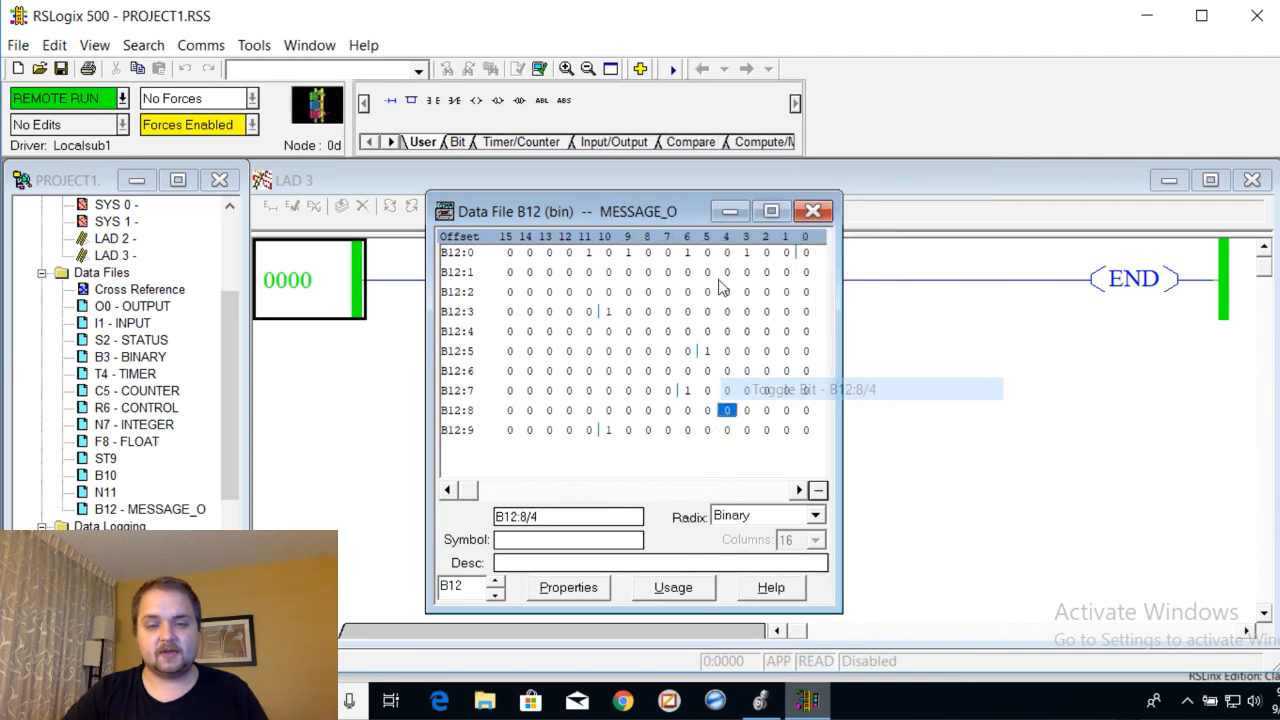
right_click(722, 270)
click(790, 568)
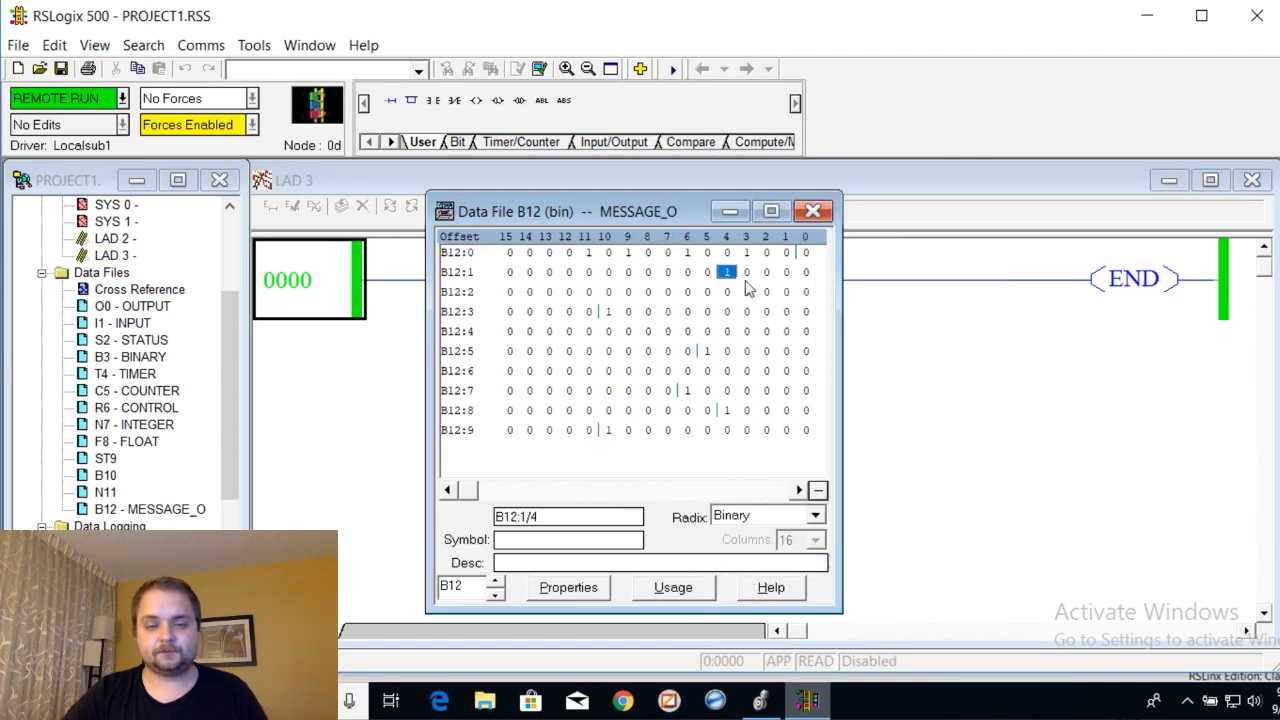
- Toggle bit B12:1/3, switch the B12 data file's radix to Decimal, and reposition its window
right_click(743, 271)
click(832, 570)
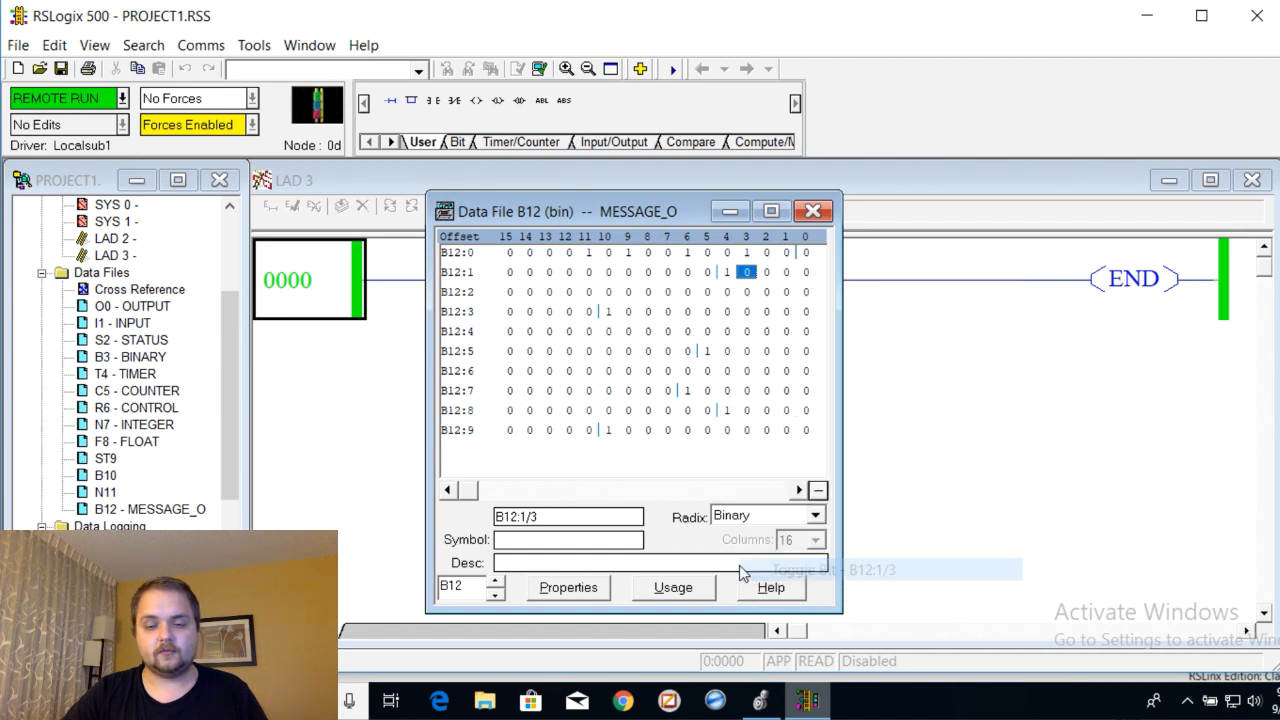
click(816, 515)
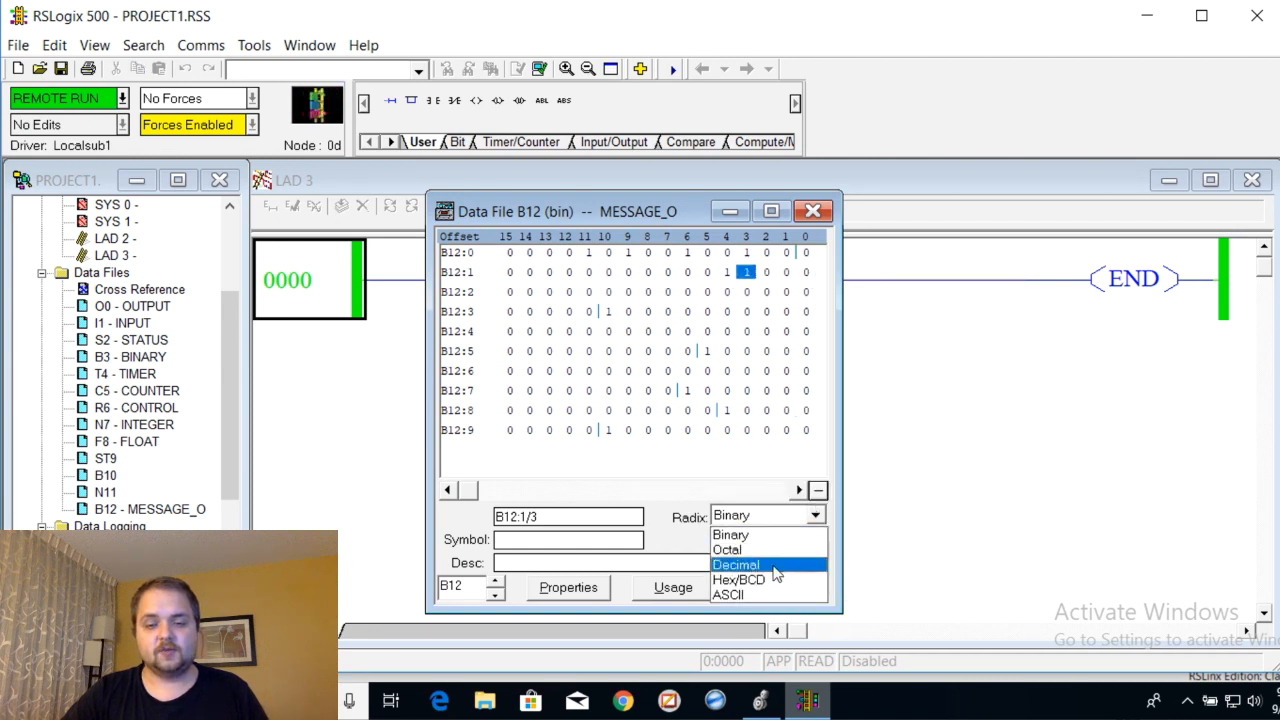
click(780, 565)
drag(674, 205, 634, 204)
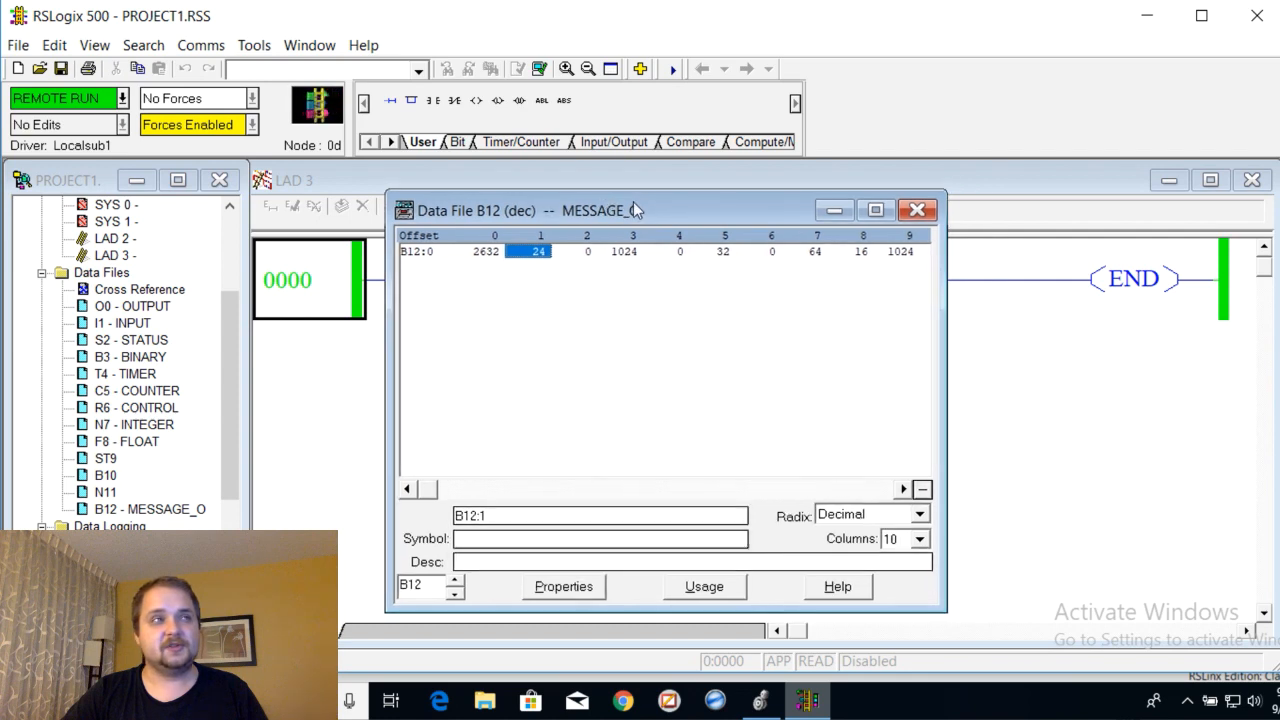
- Compare the decimal words of B12 with the MSG_ML1100_B12_READ array values in Logix Designer's controller tags, and return to MainRoutine
click(486, 251)
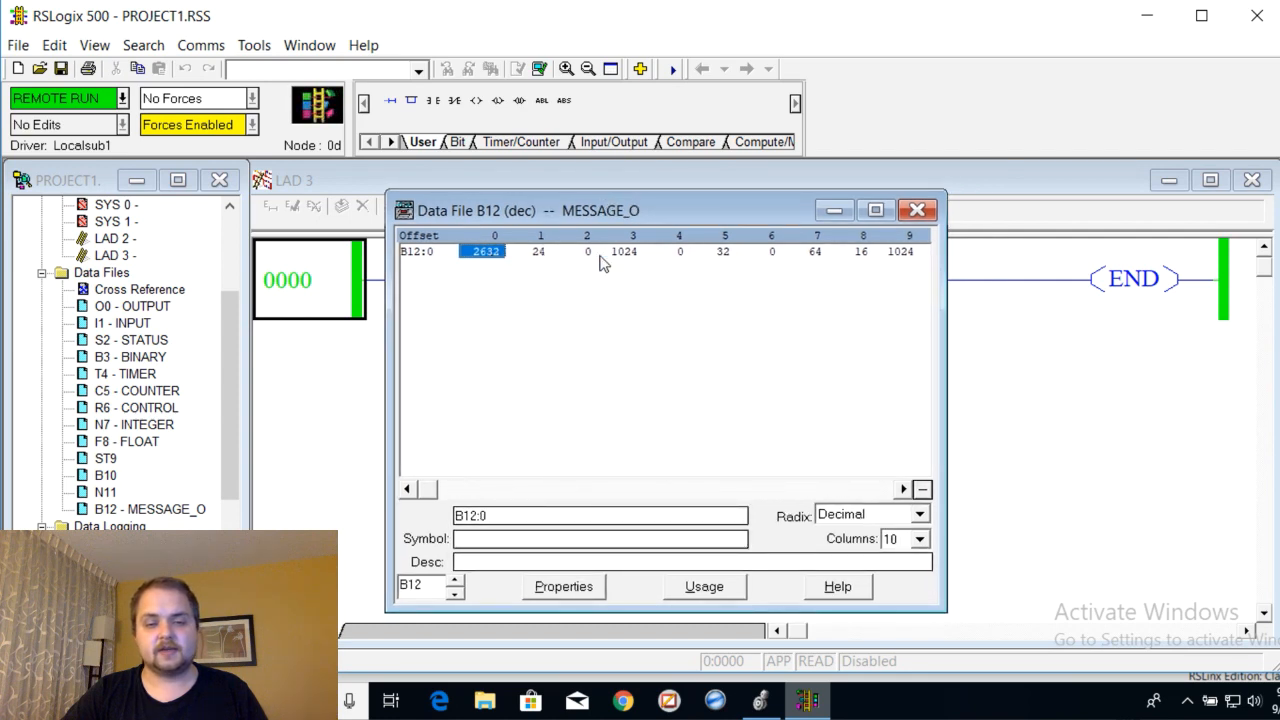
click(680, 251)
click(815, 251)
click(868, 252)
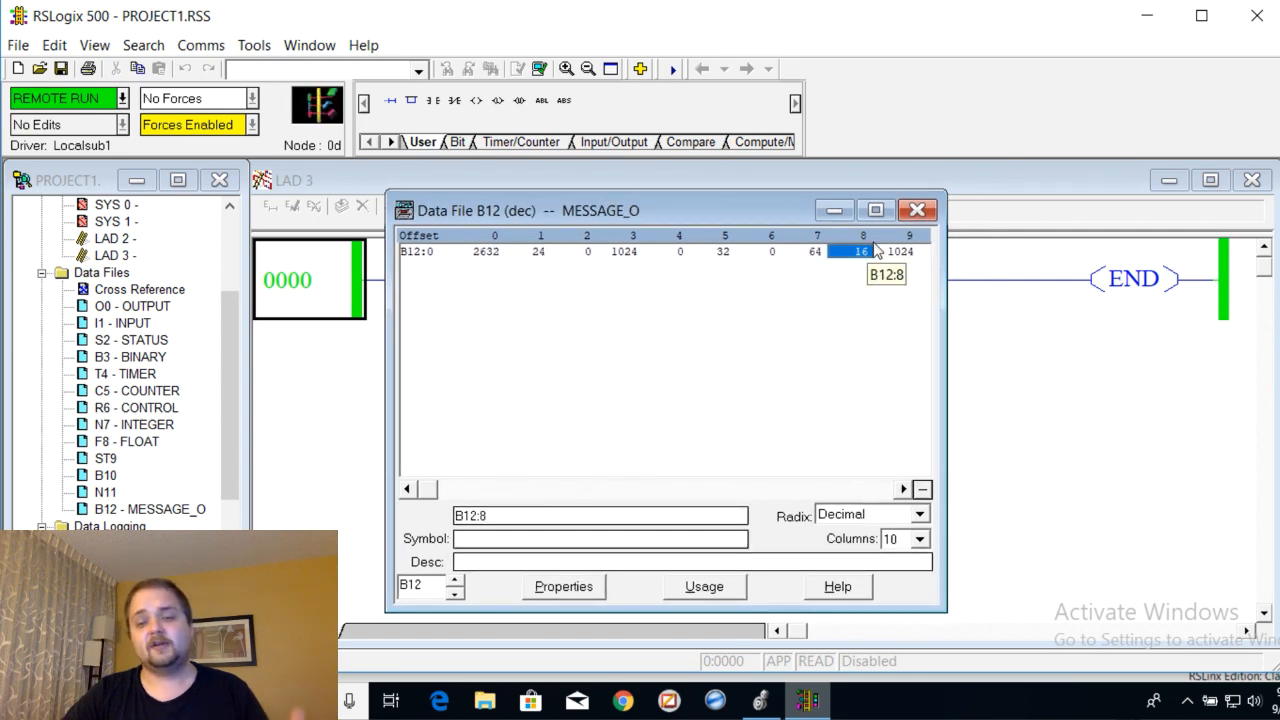
click(760, 700)
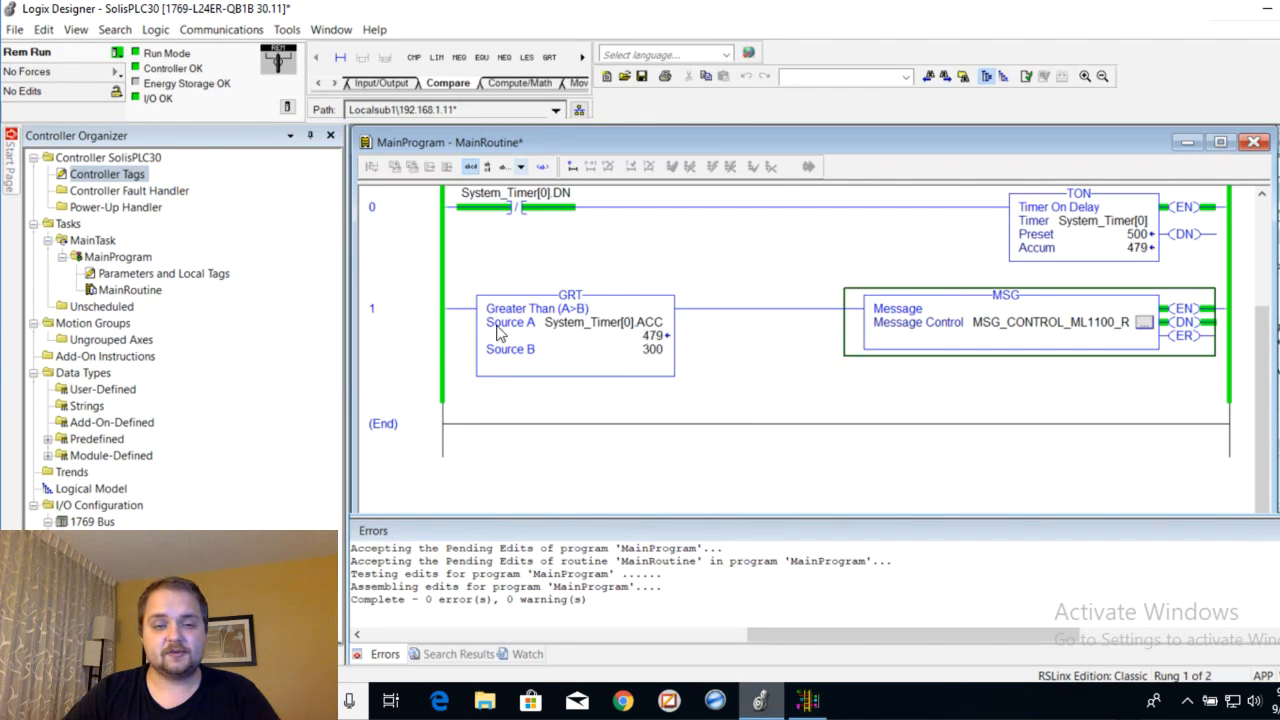
key(ctrl+Tab)
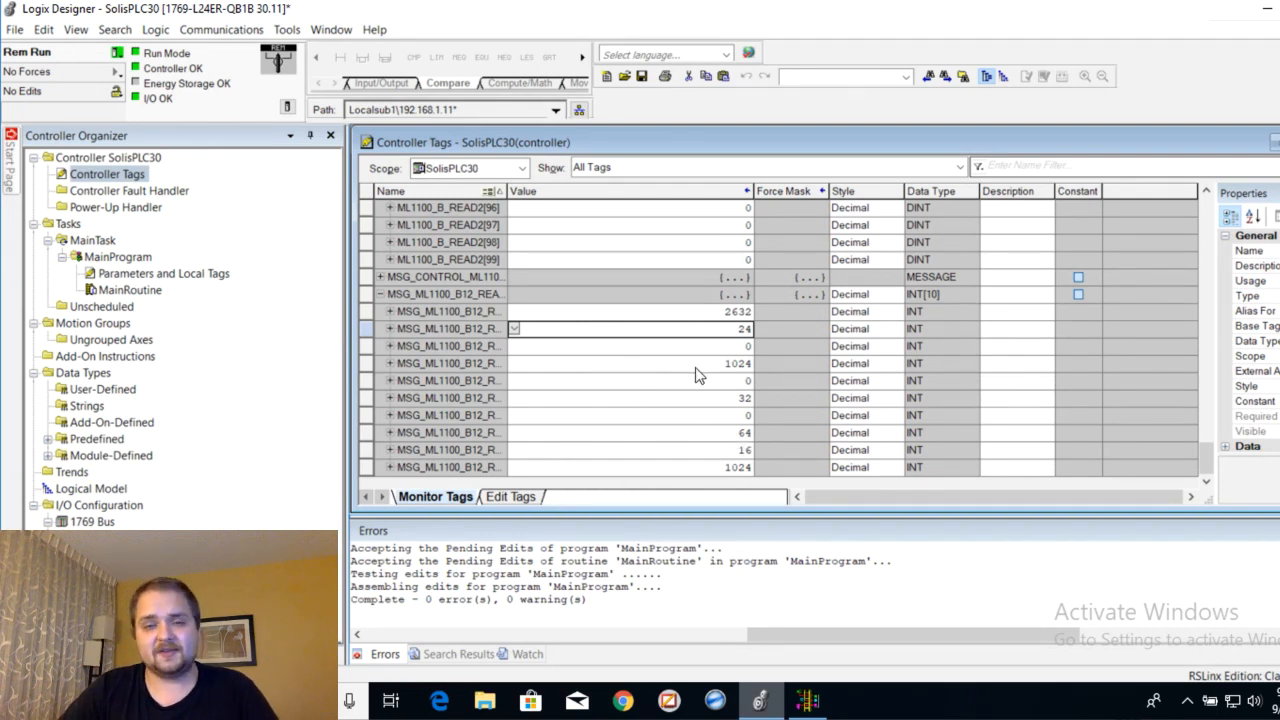
key(ctrl+Tab)
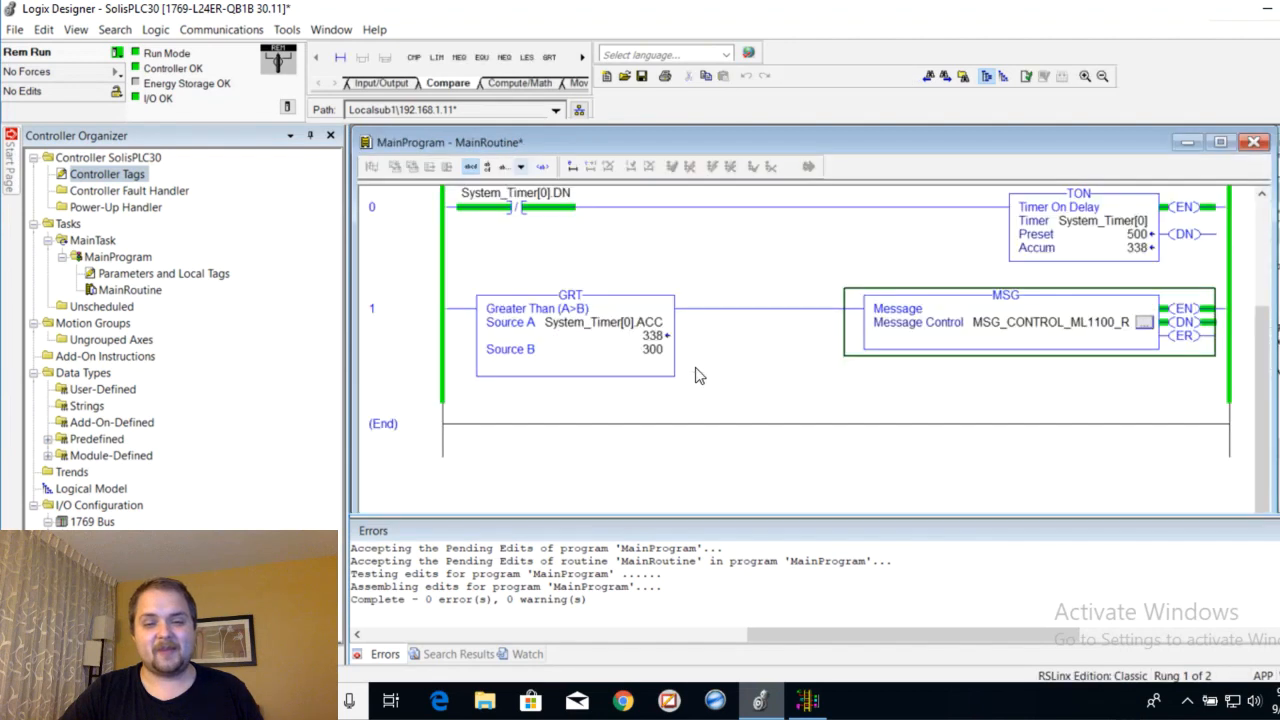
click(430, 338)
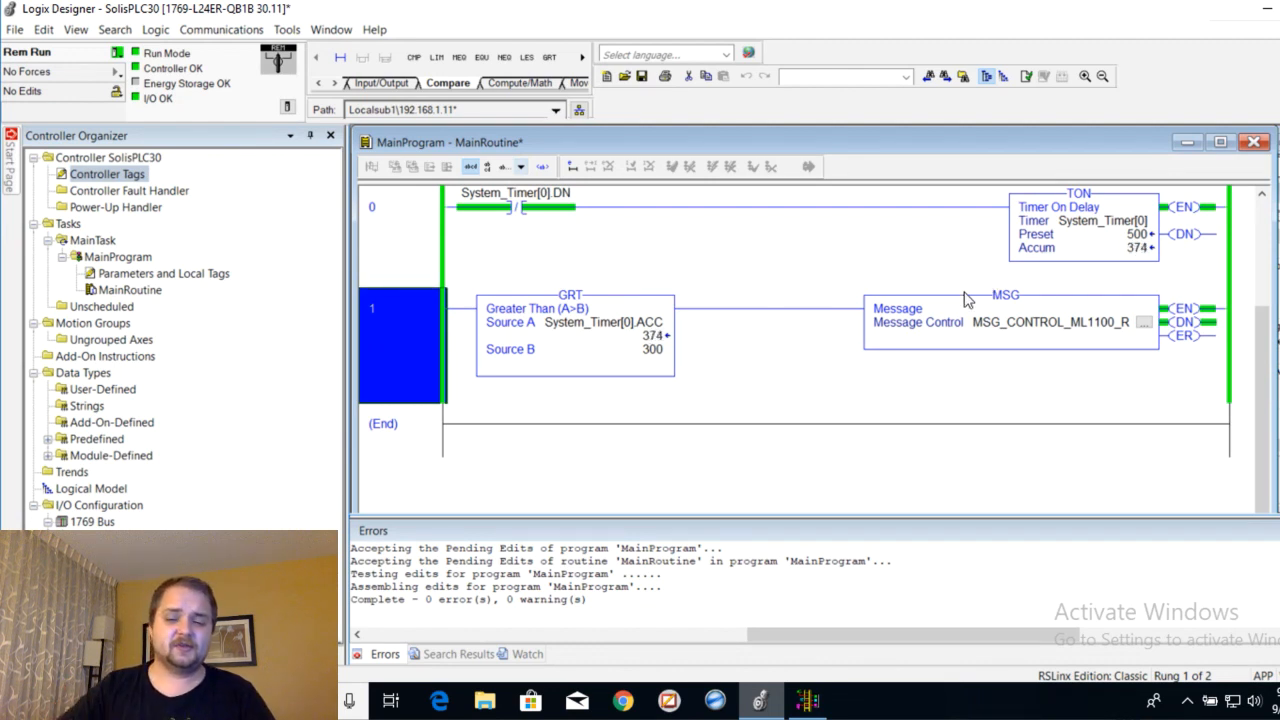
click(1190, 338)
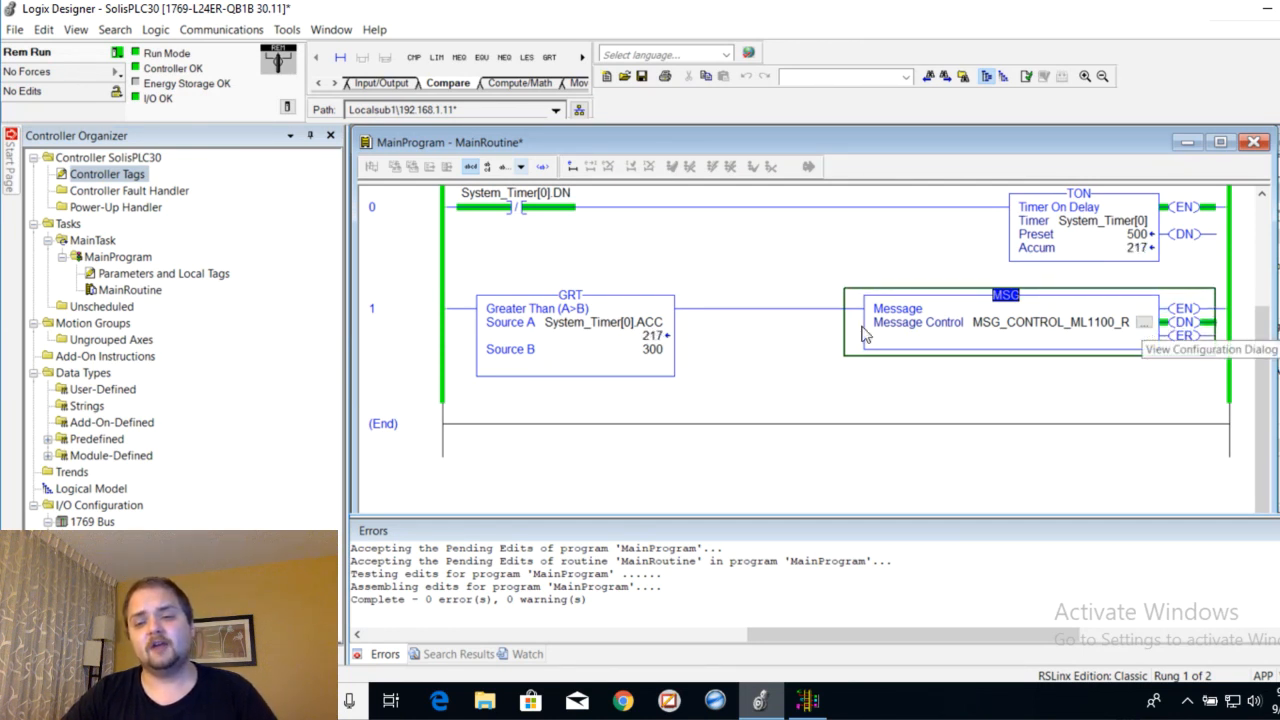
click(434, 343)
key(ctrl+c)
key(ctrl+v)
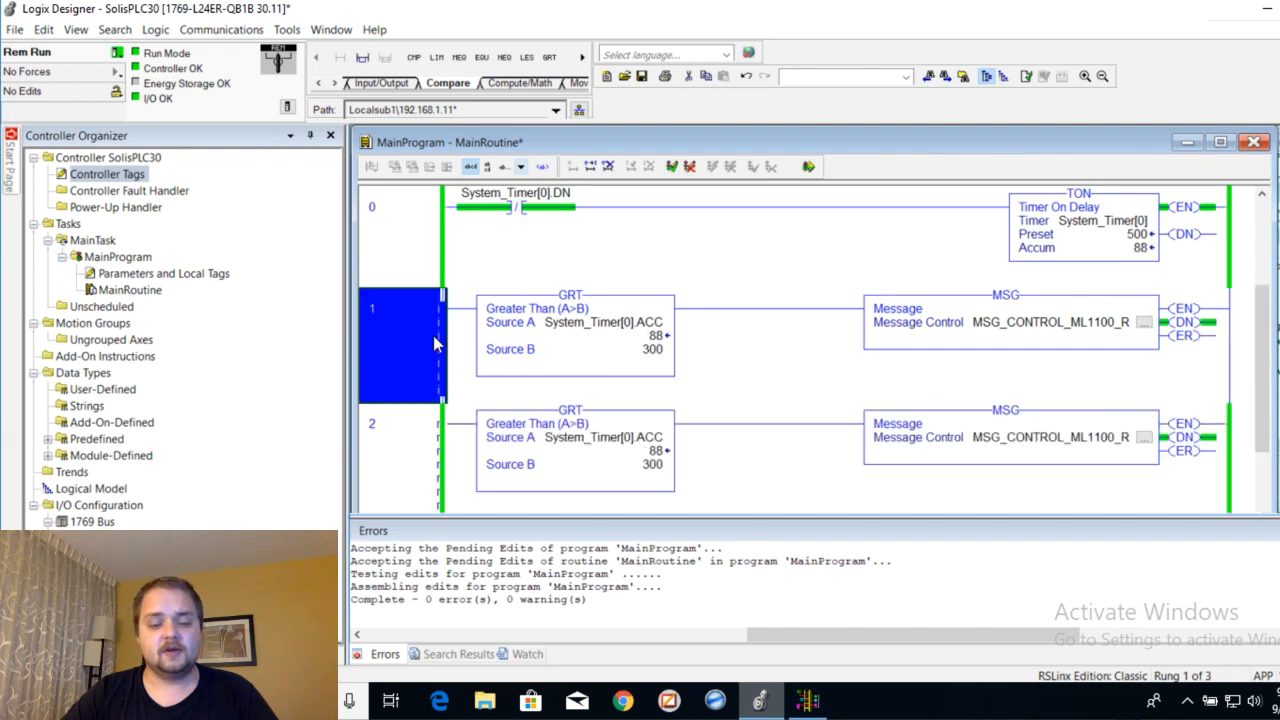
key(ctrl+z)
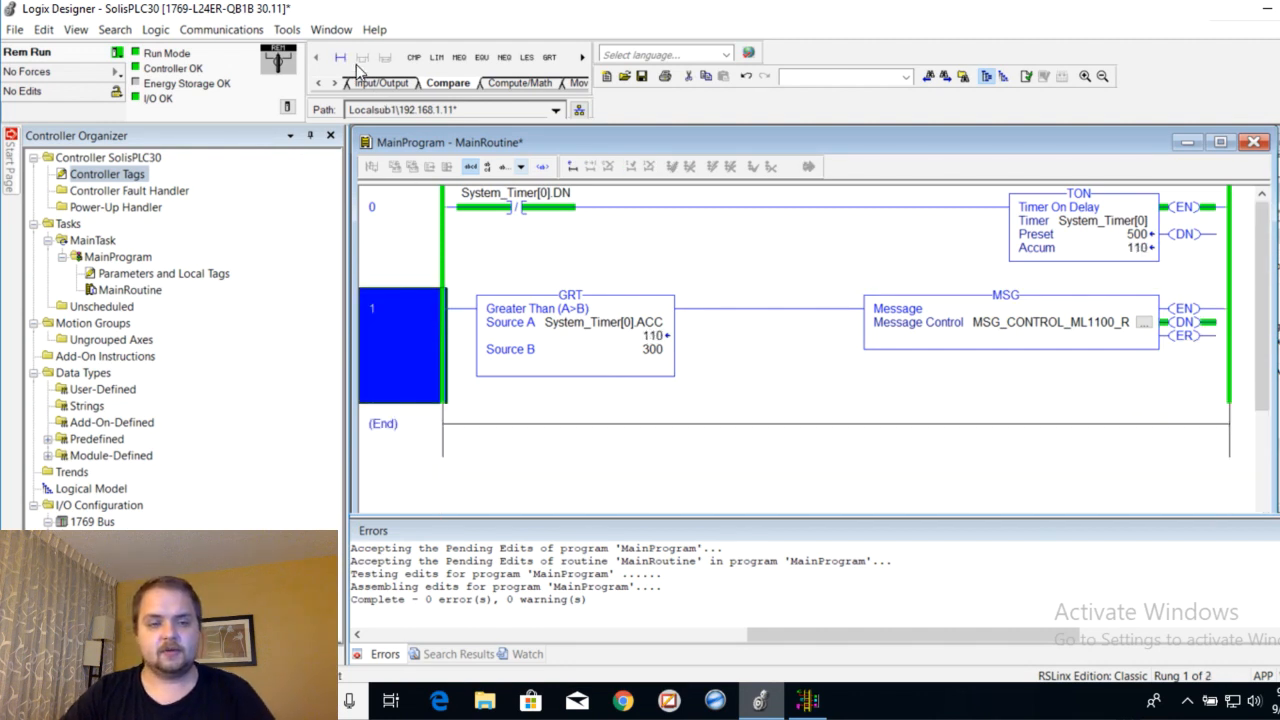
- Add a new rung 2 below the MSG rung and place an XIC contact on it
click(341, 58)
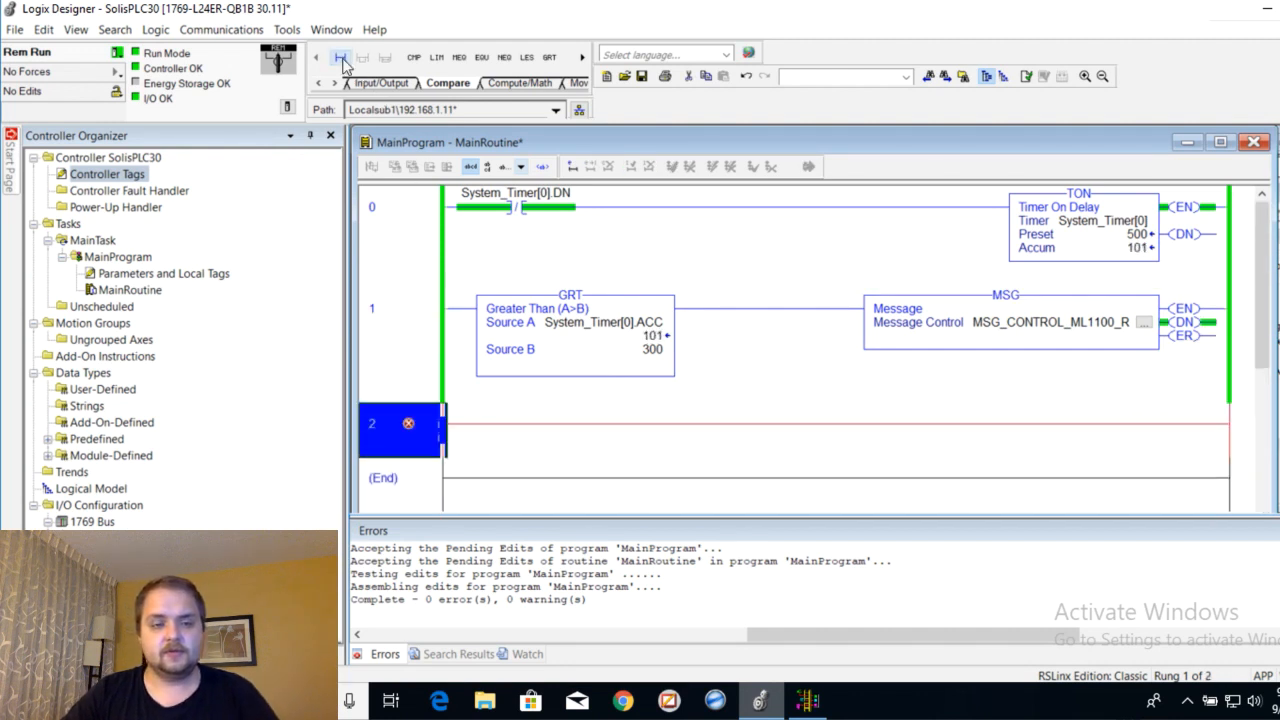
double_click(1075, 324)
click(424, 437)
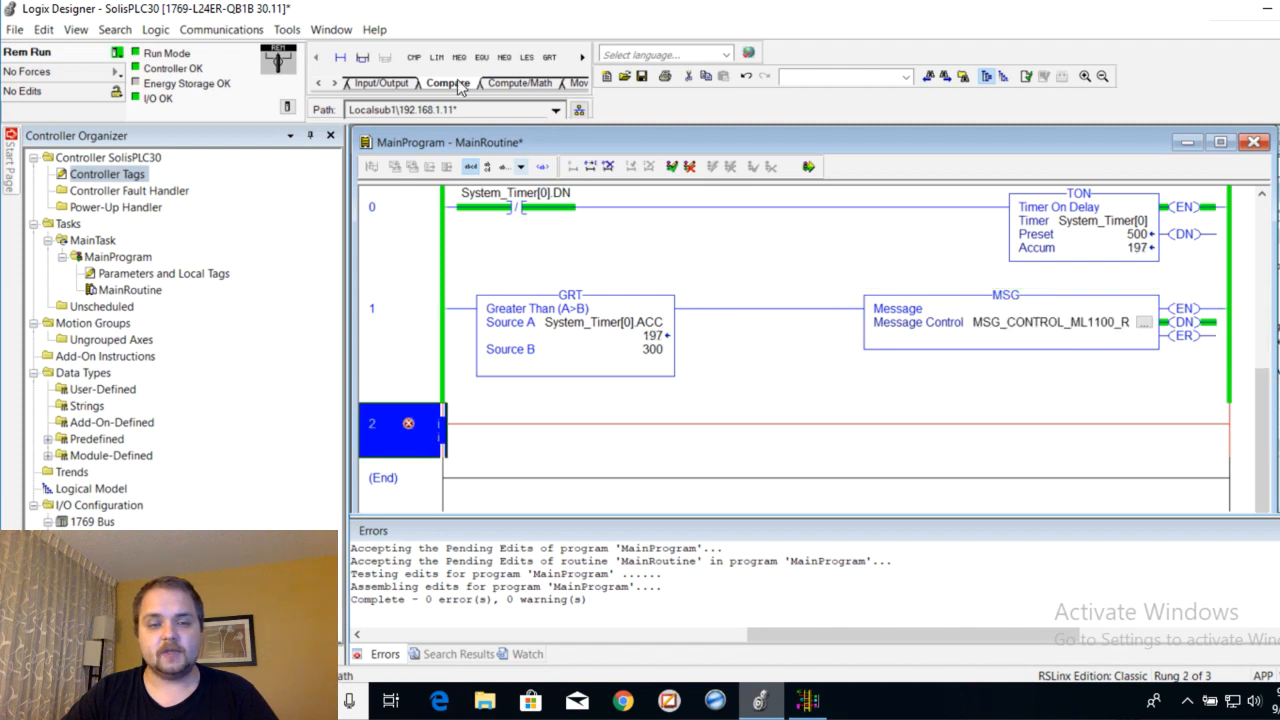
click(437, 57)
double_click(537, 412)
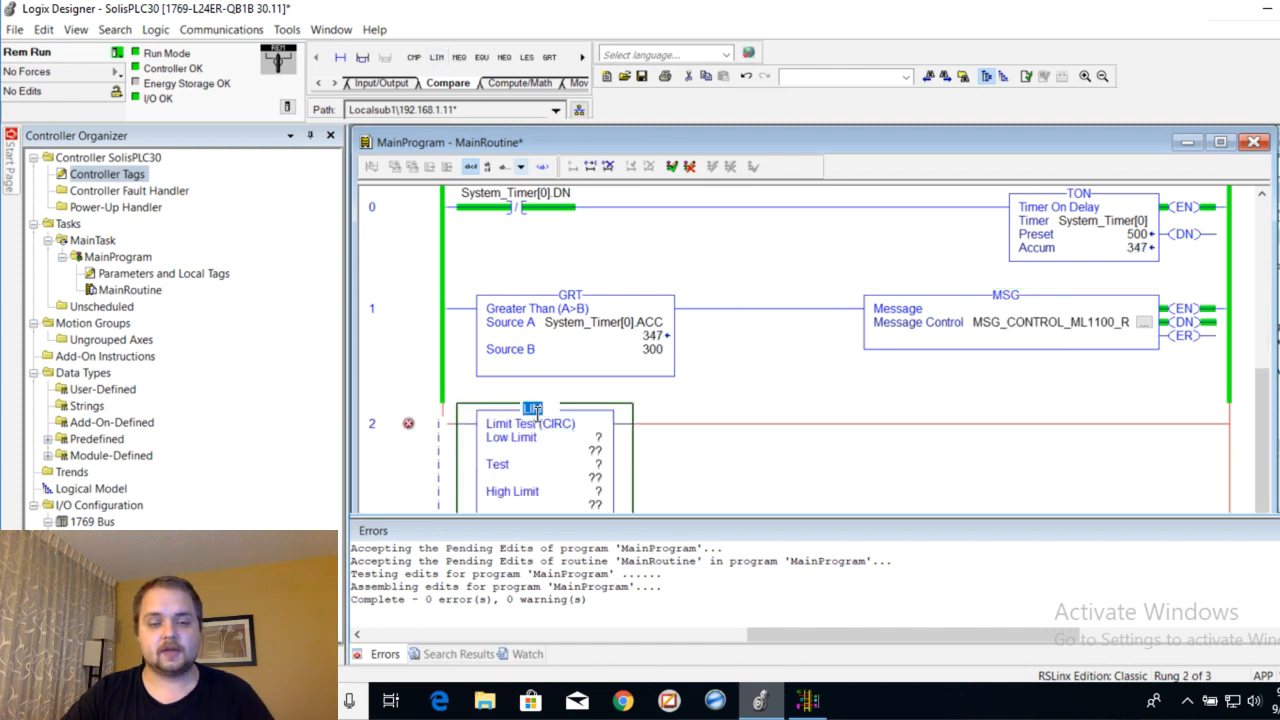
text(xic)
key(Return)
- Assign MSG_CONTROL_ML1100_R.ERR as the operand of the XIC contact on rung 2
double_click(487, 418)
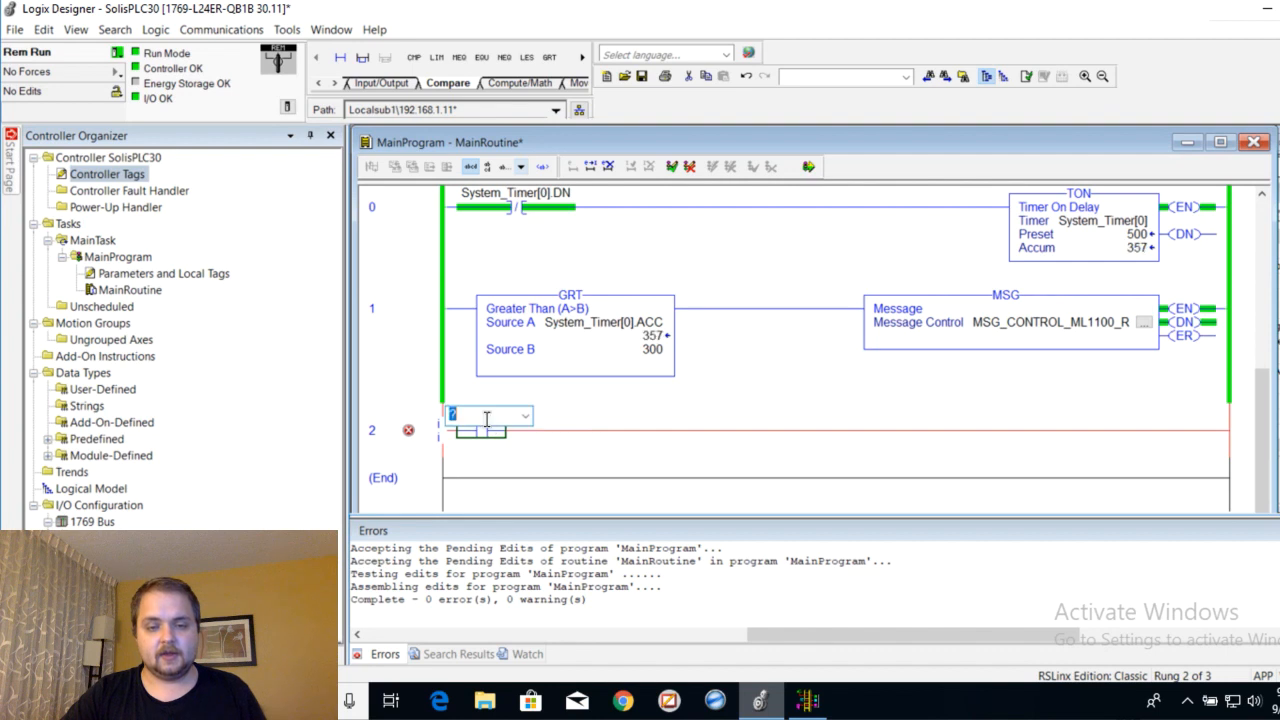
text(MSG_)
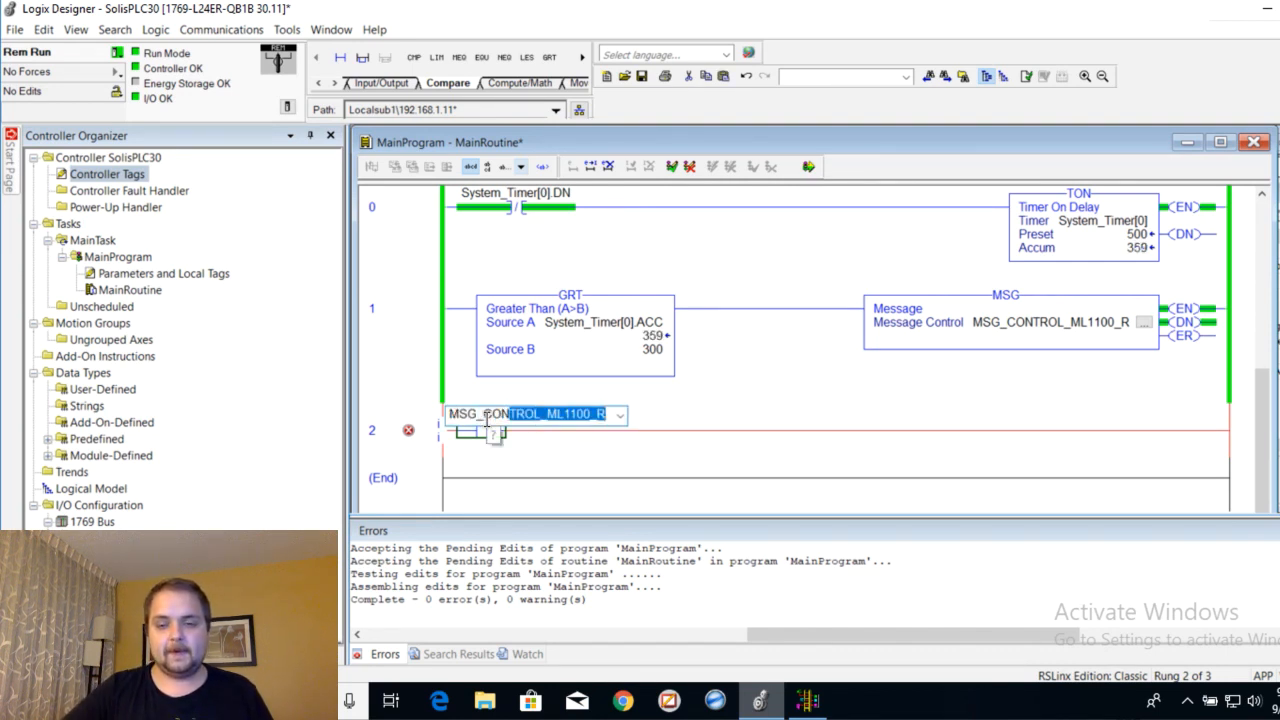
text(CONTROL_ML1100_R.err)
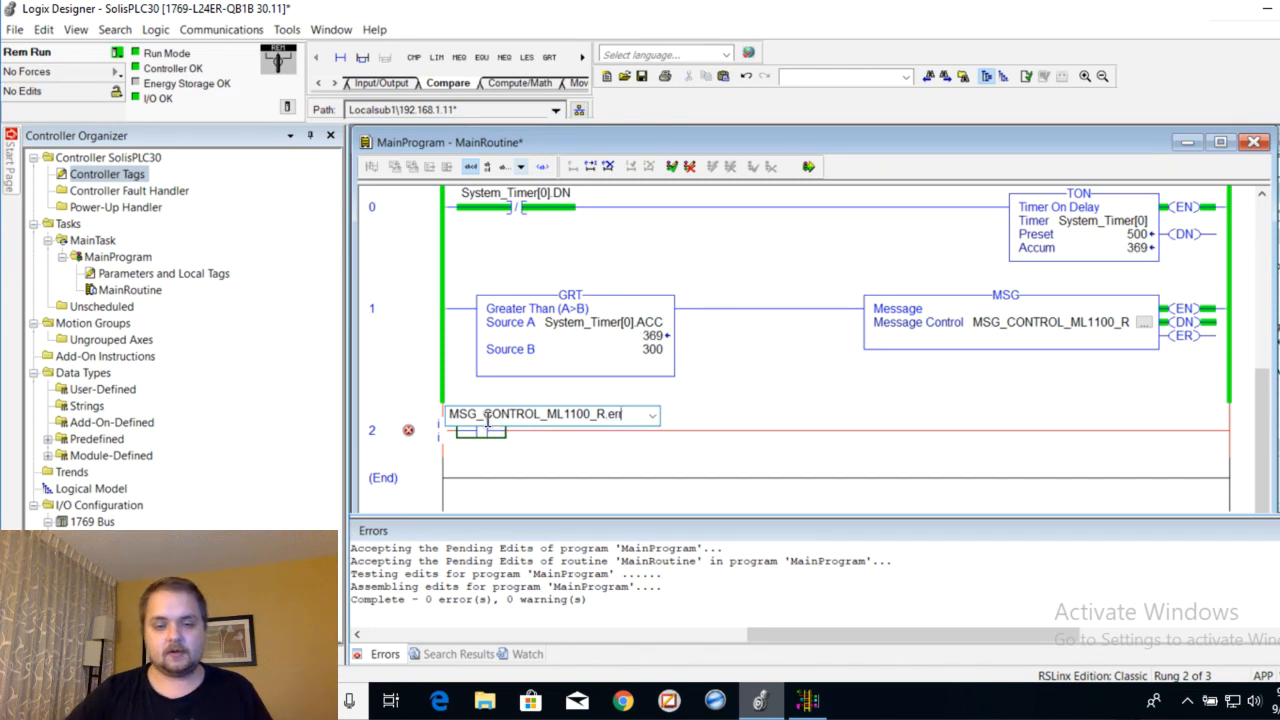
click(505, 350)
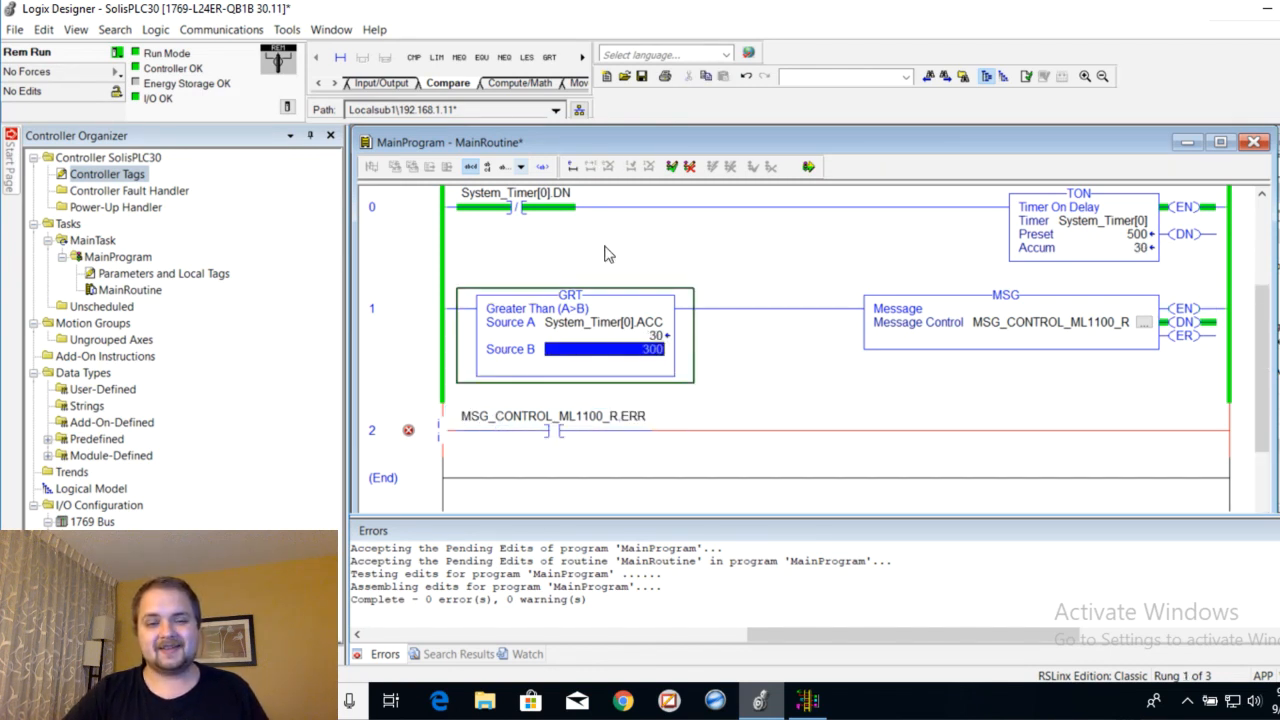
- Add an OTE output to the end of rung 2 and name its operand MSG_Malfunction
click(615, 430)
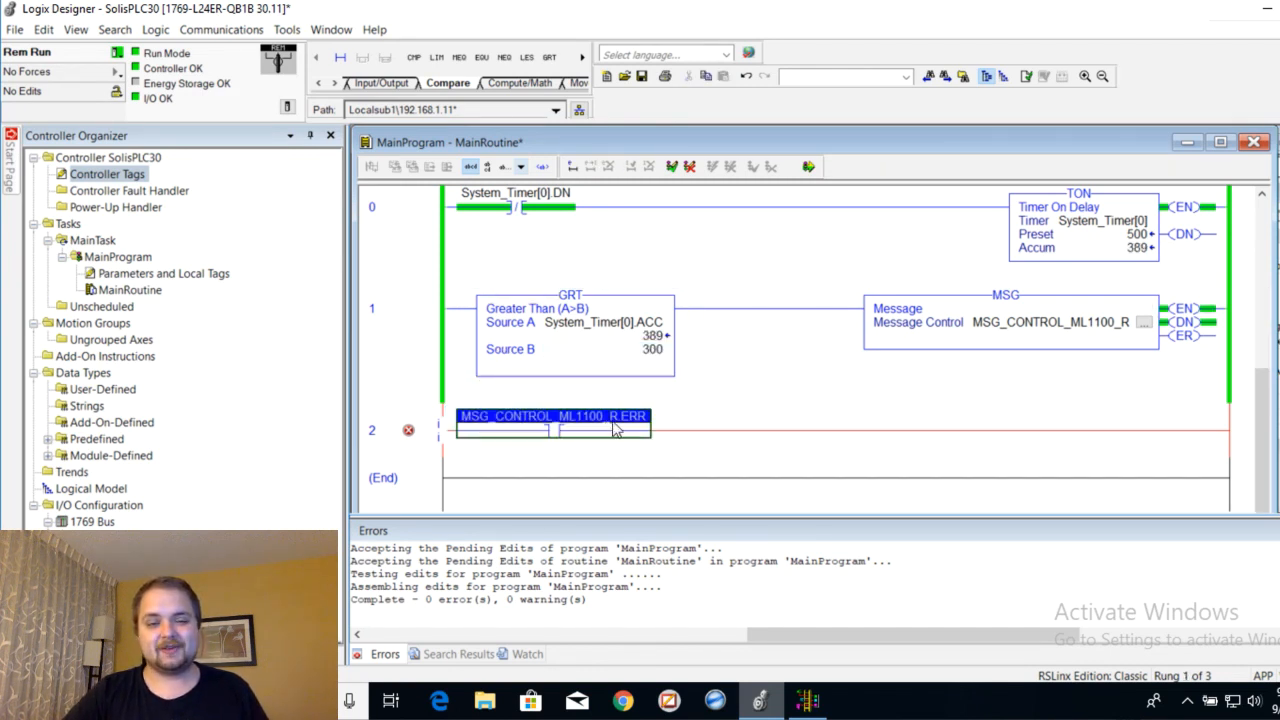
click(414, 57)
double_click(745, 412)
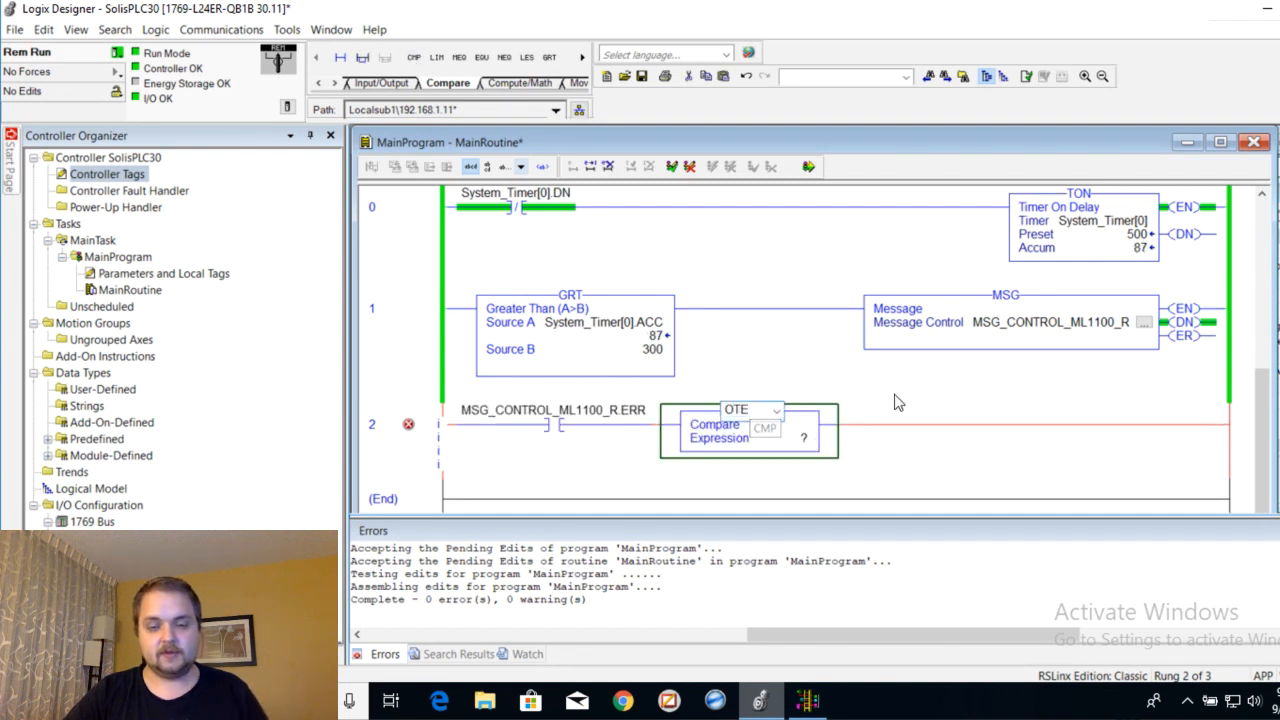
text(OTE)
key(Return)
double_click(1182, 428)
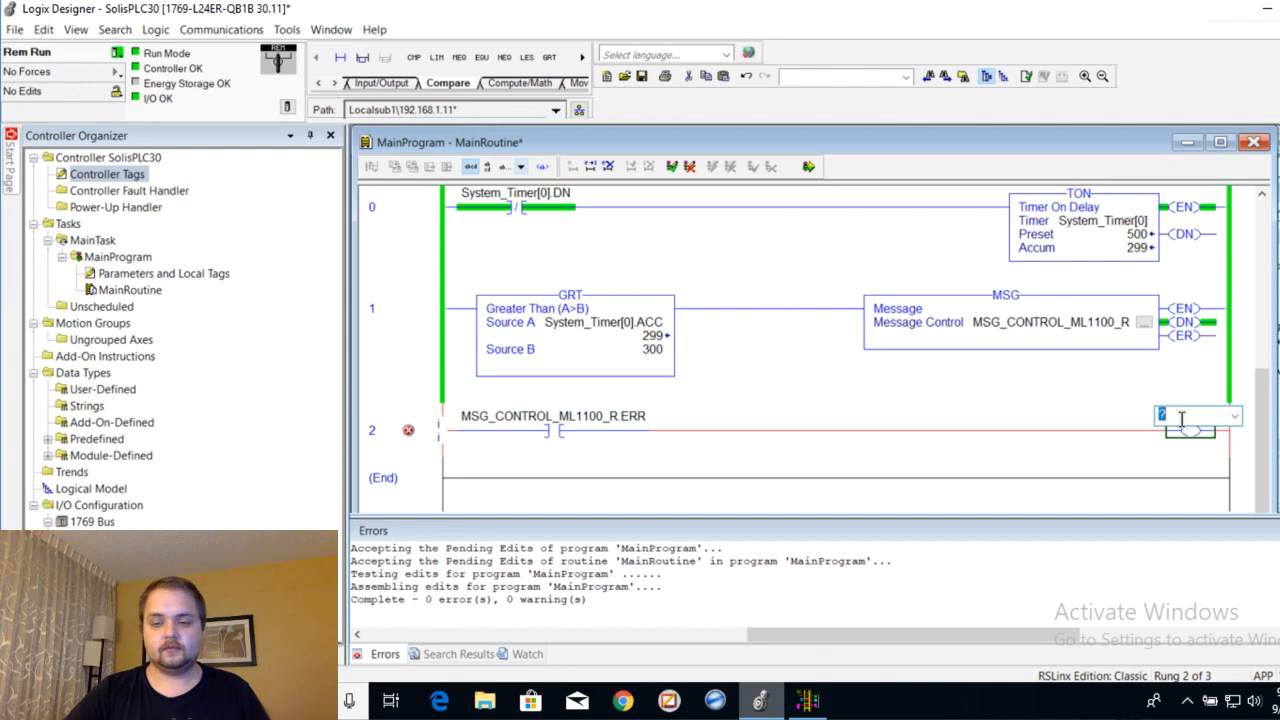
text(MSG_Ma)
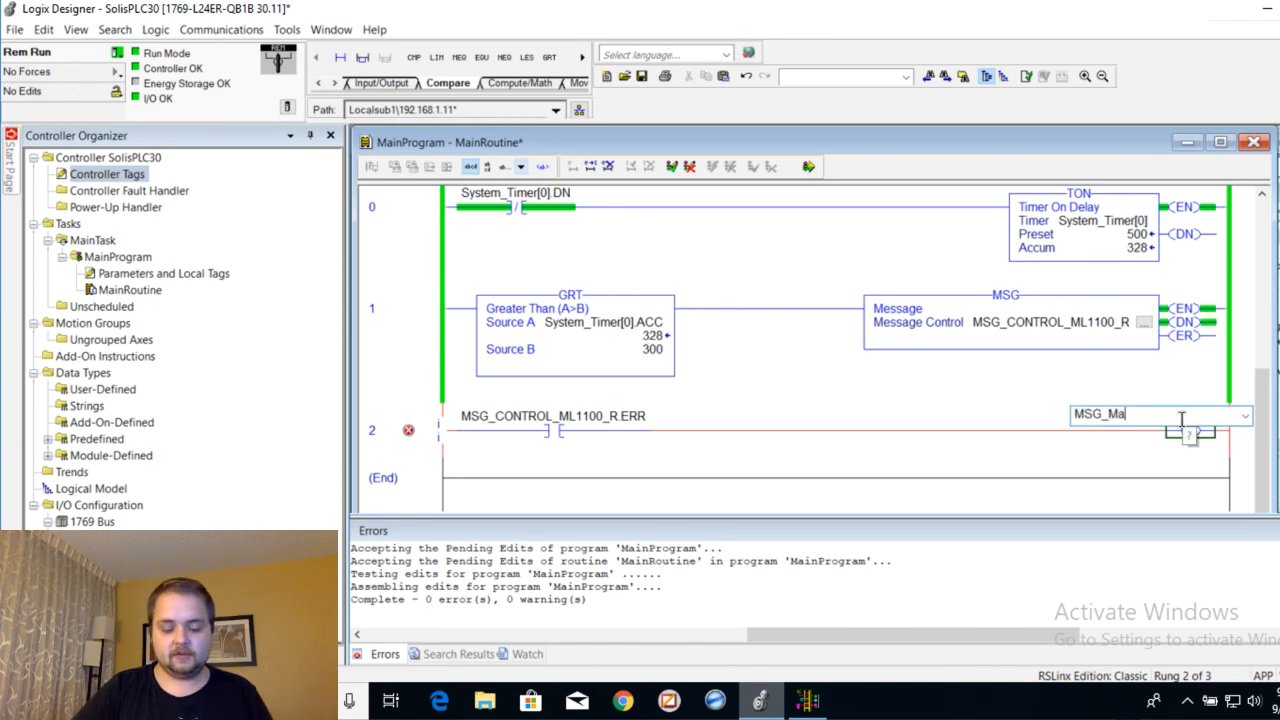
text(lfunction)
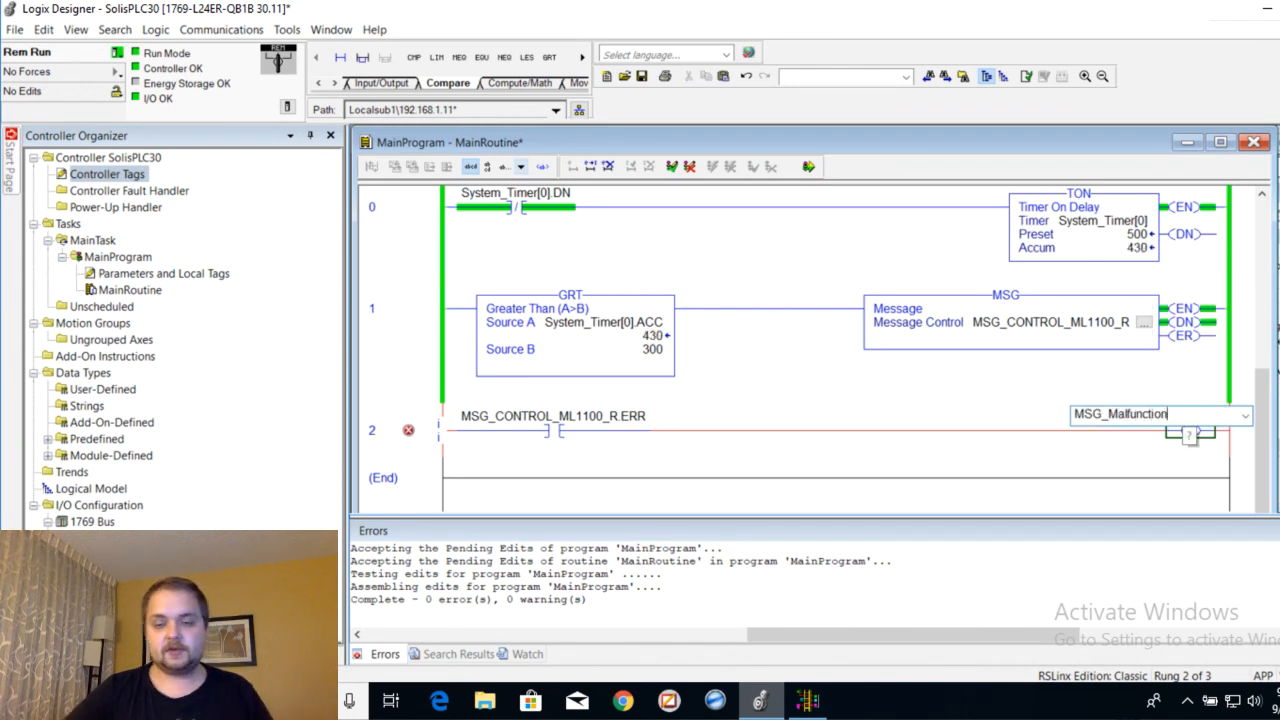
key(Return)
- Create the MSG_Malfunction tag as a base BOOL in the SolisPLC30 controller scope
right_click(1160, 430)
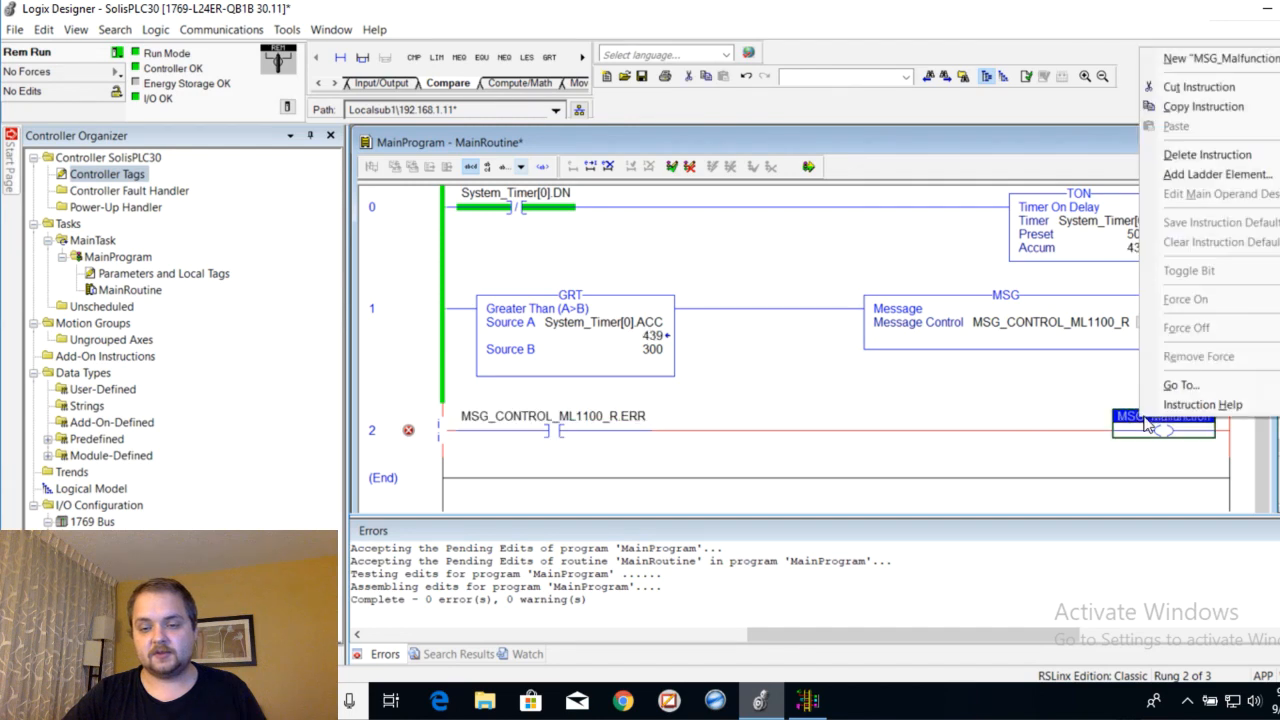
click(1215, 58)
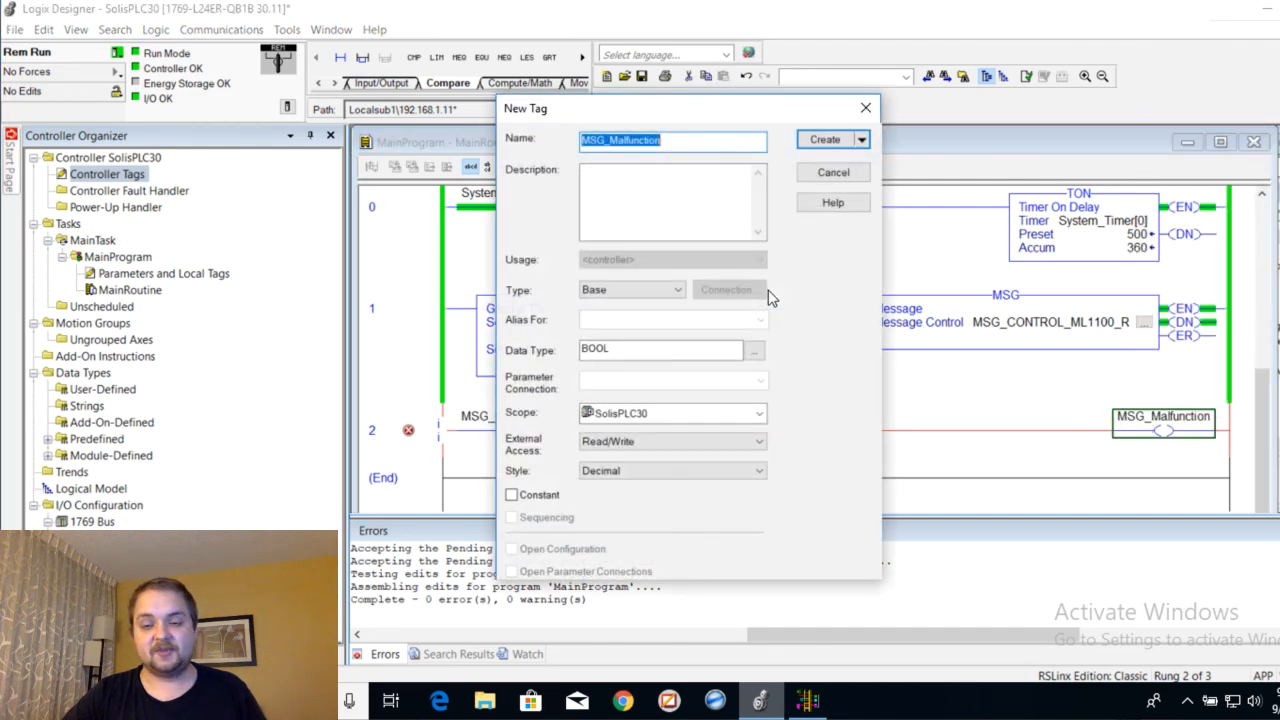
click(825, 142)
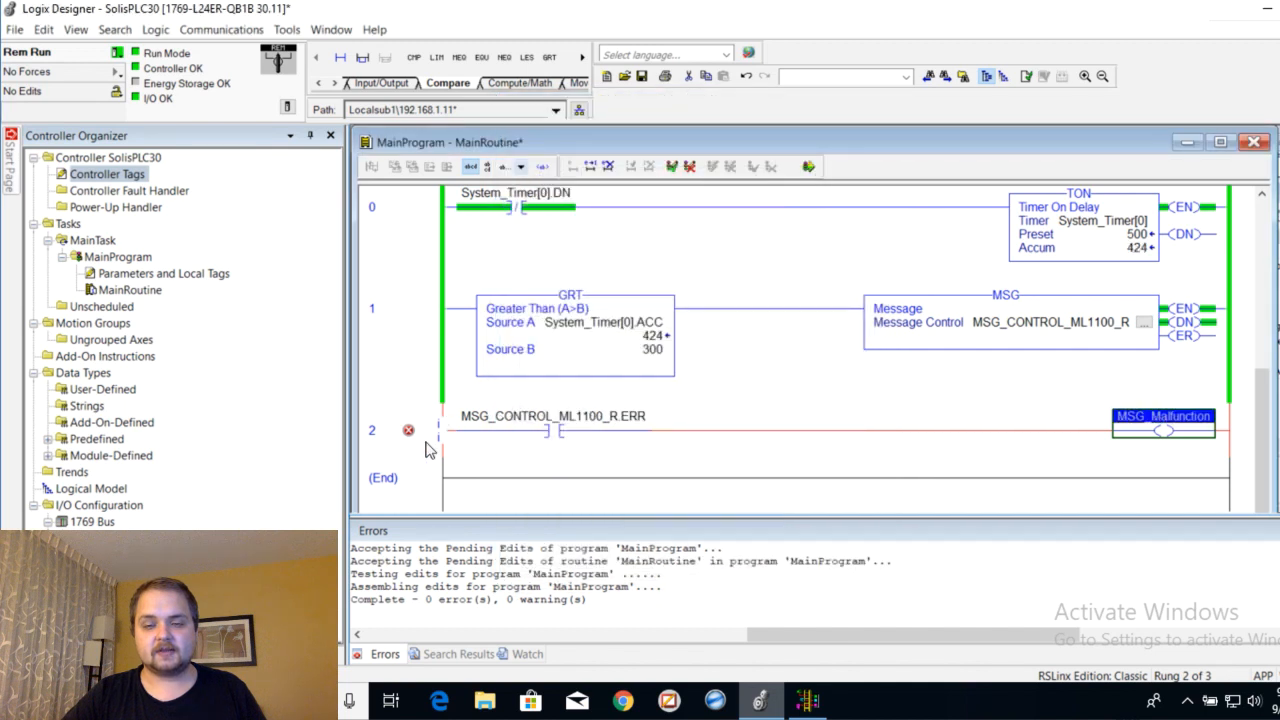
- Change the XIC on rung 2 to an NEQ comparing MSG_CONTROL_ML1100_R.ERR with a Source B of 0
click(440, 430)
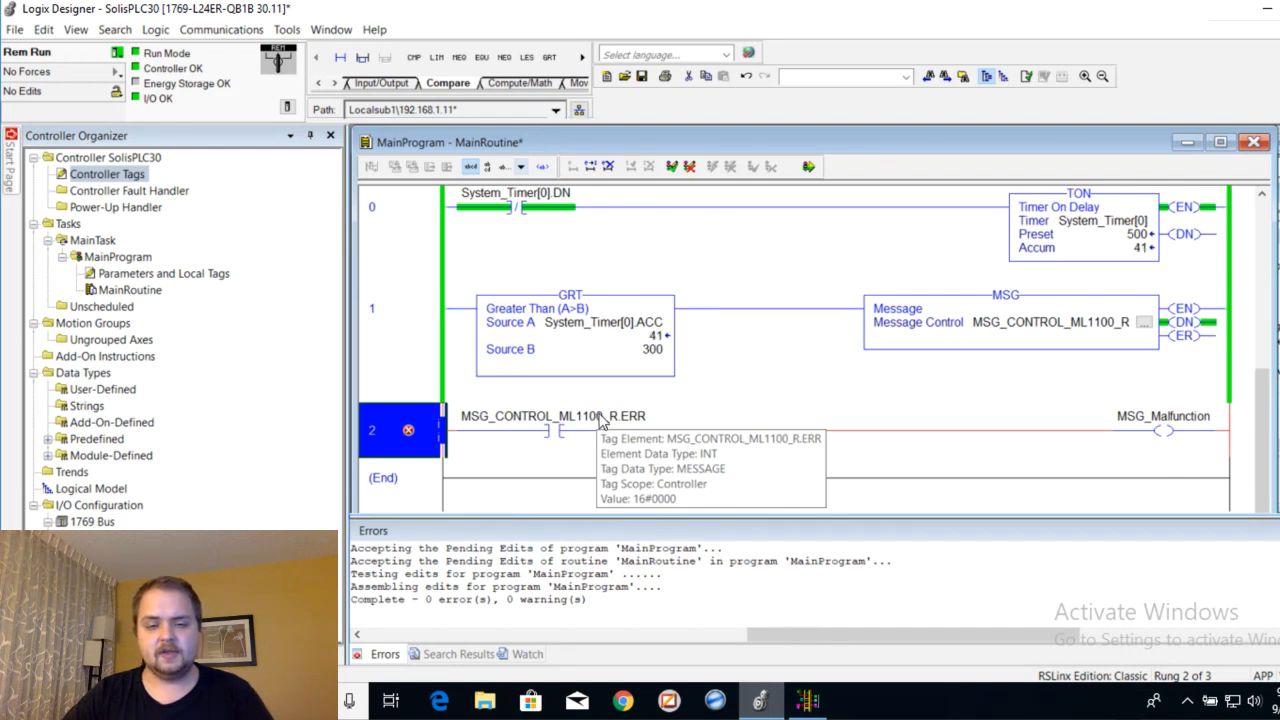
click(518, 420)
click(418, 432)
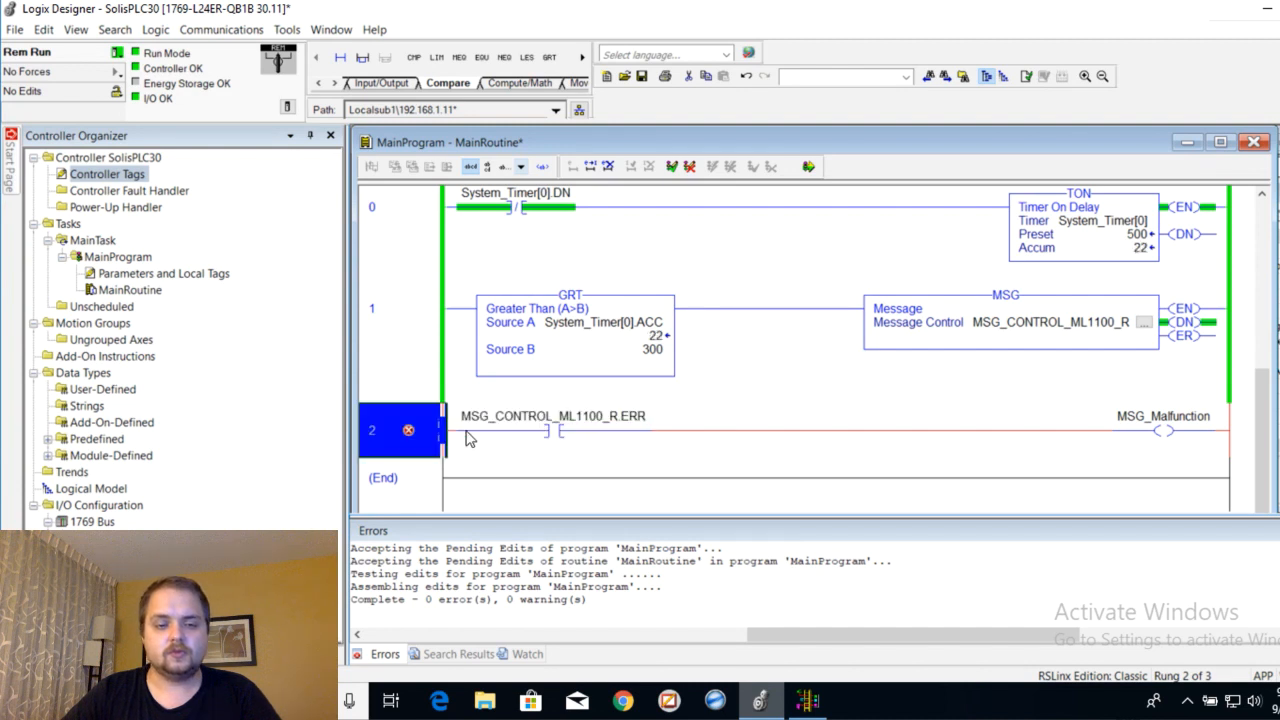
double_click(520, 432)
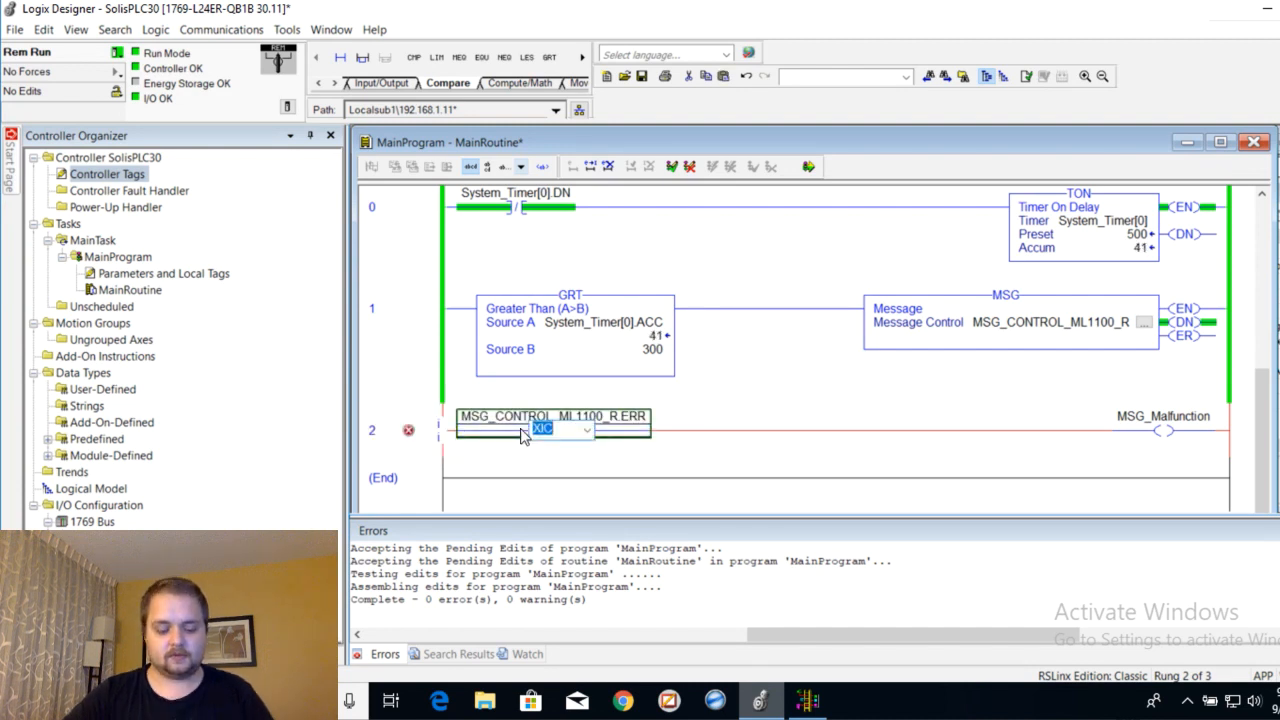
text(NEQ)
click(428, 355)
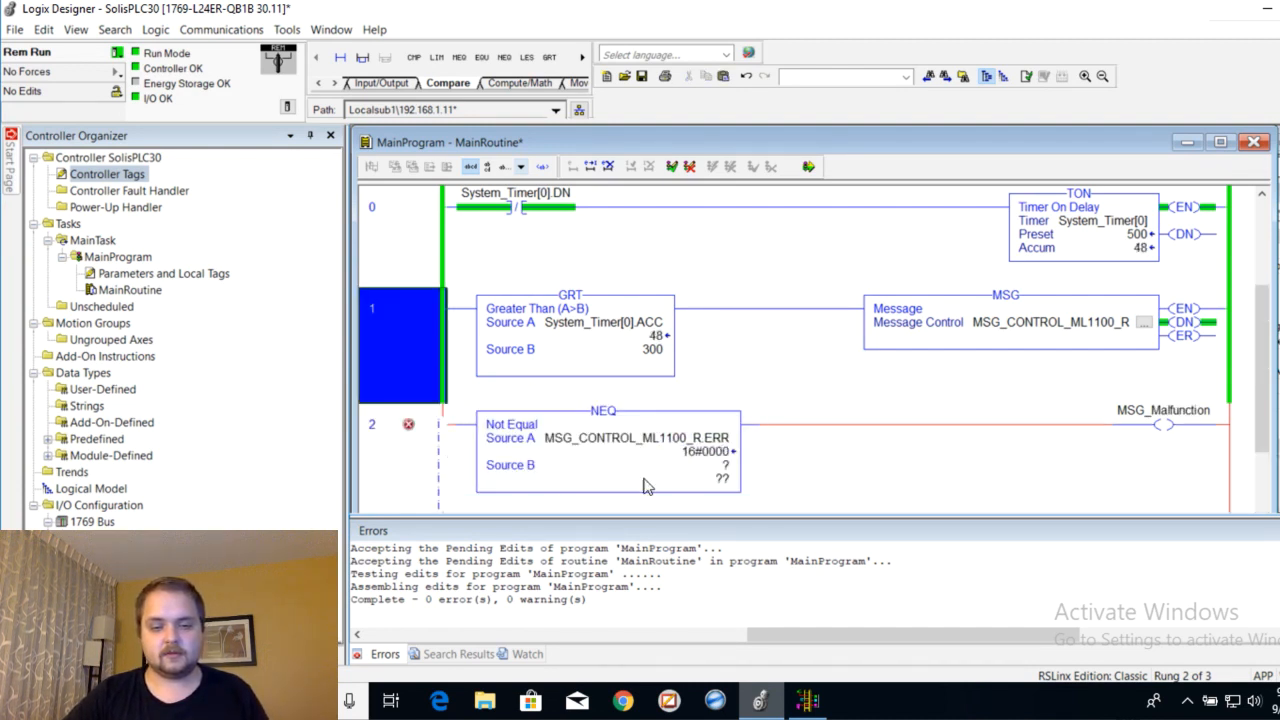
double_click(722, 477)
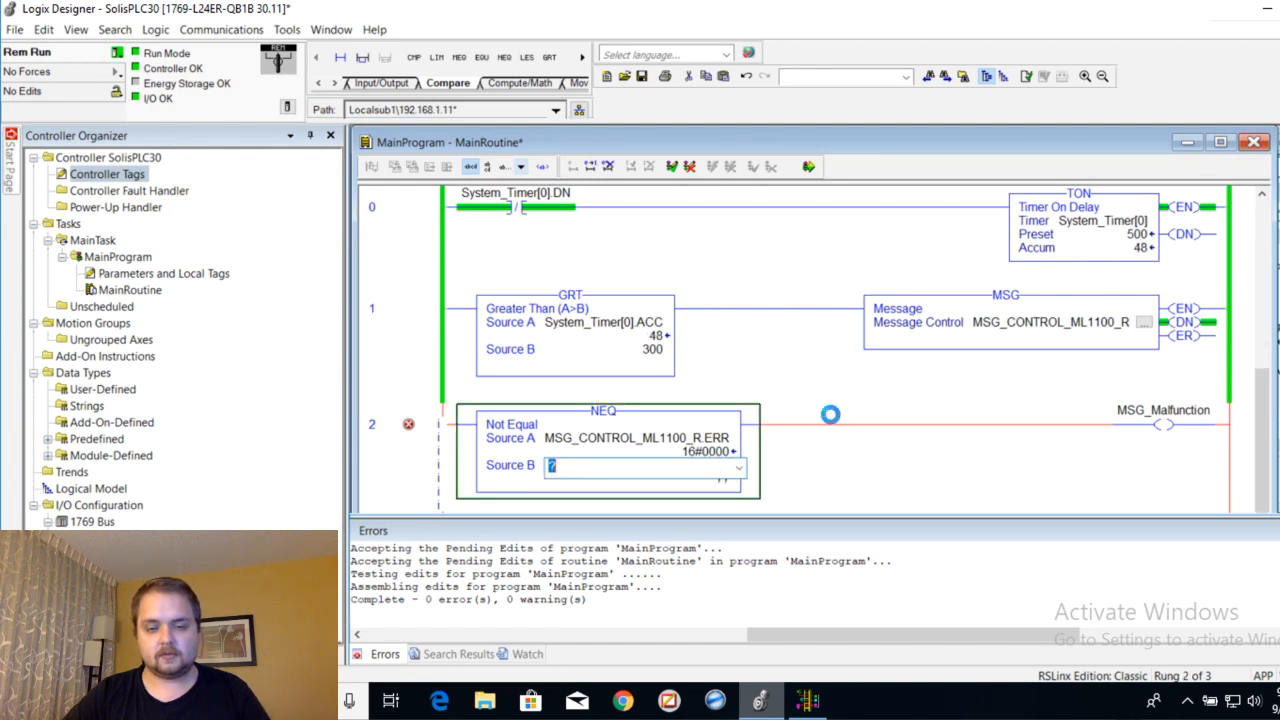
text(0)
key(Return)
click(445, 452)
scroll(463, 423, down, 2)
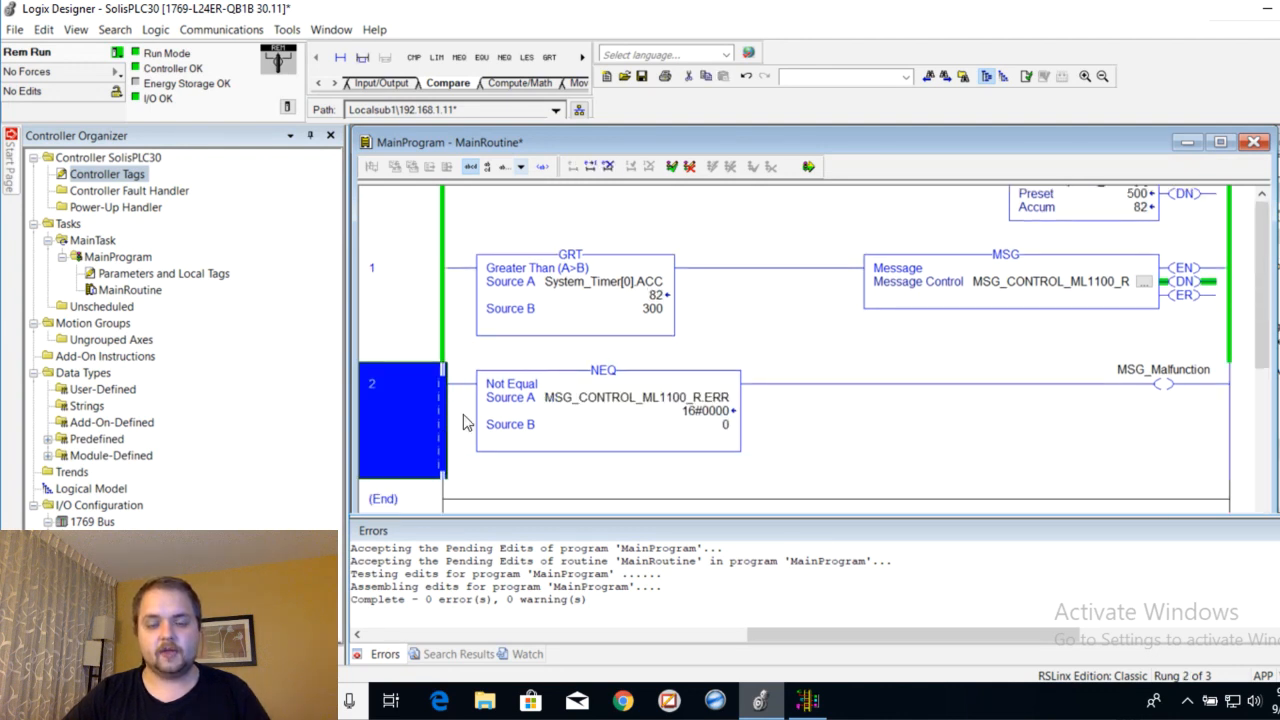
- Keep MSG_Malfunction as rung 2's output operand and finalize all edits in MainProgram
double_click(1185, 370)
click(1208, 368)
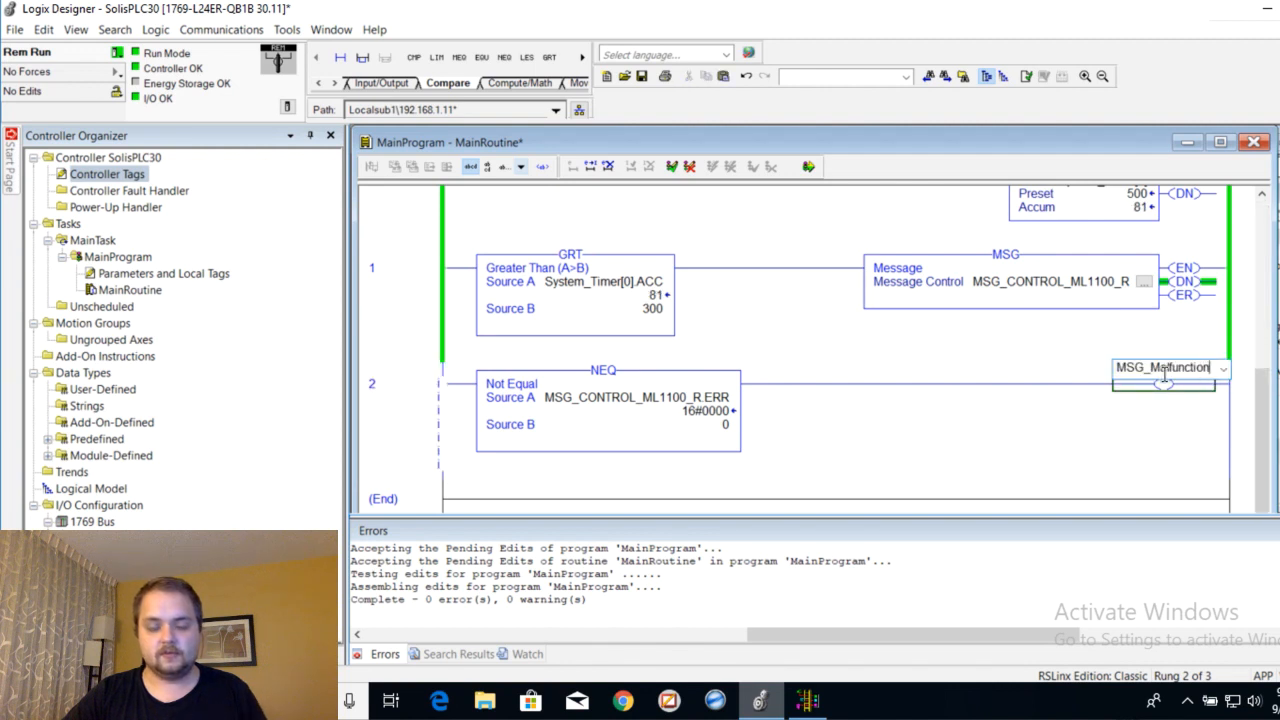
key(Return)
click(429, 380)
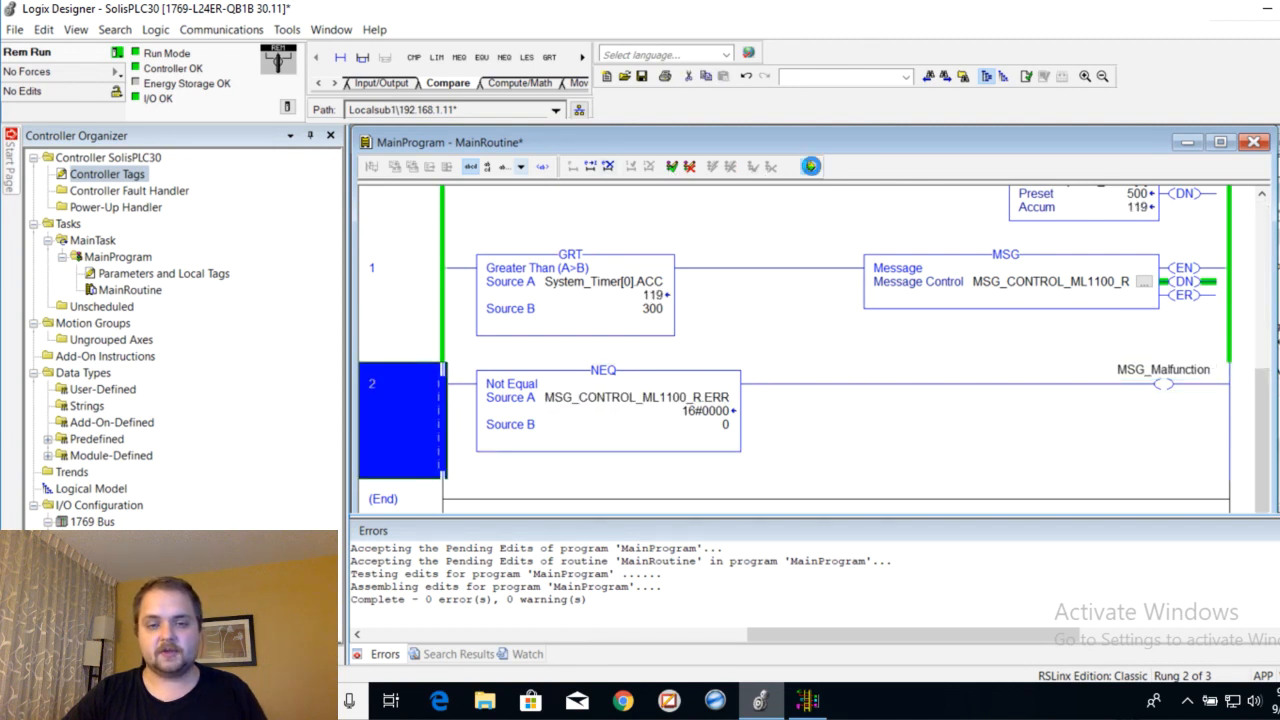
click(810, 166)
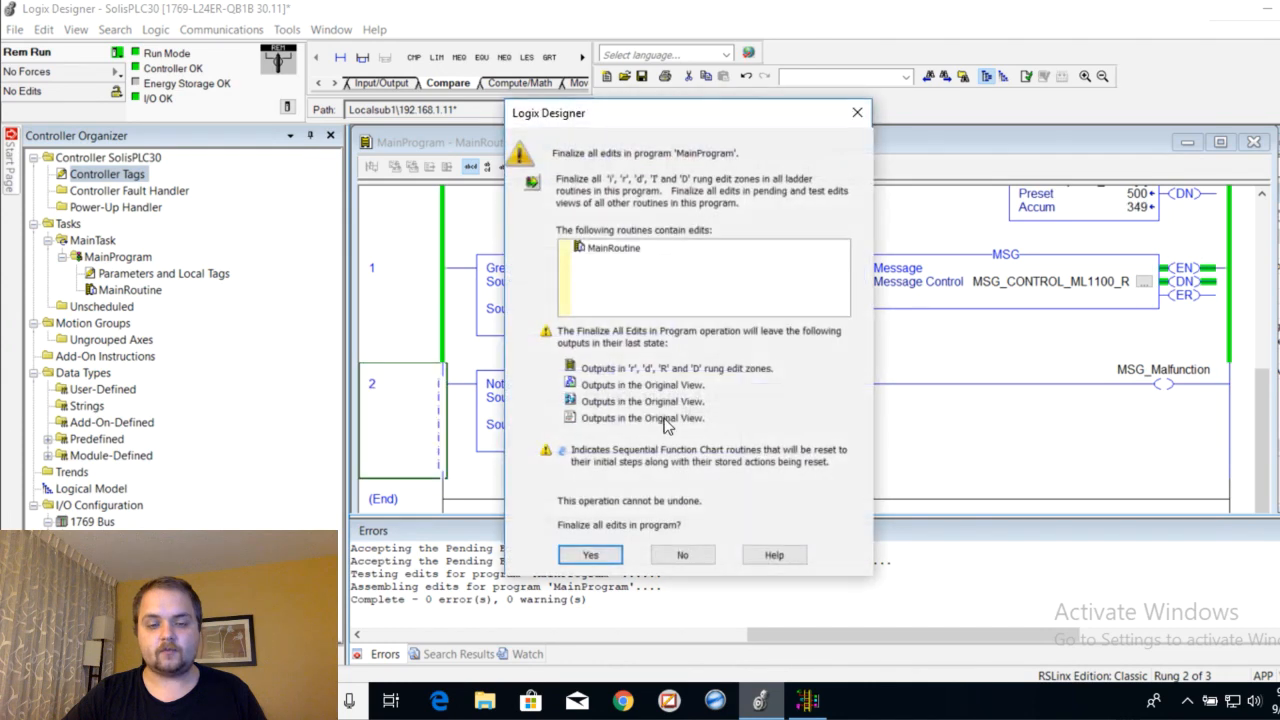
click(589, 556)
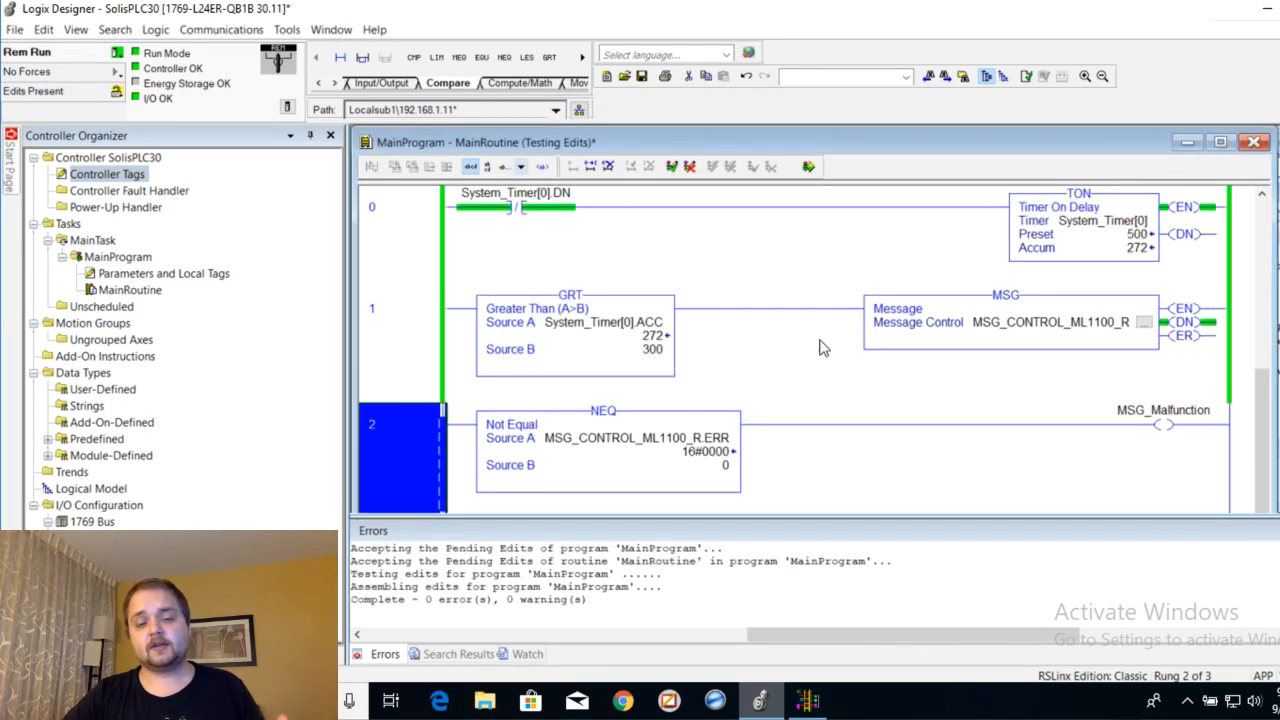
- Open the configuration dialog of the MSG instruction on rung 1
click(990, 310)
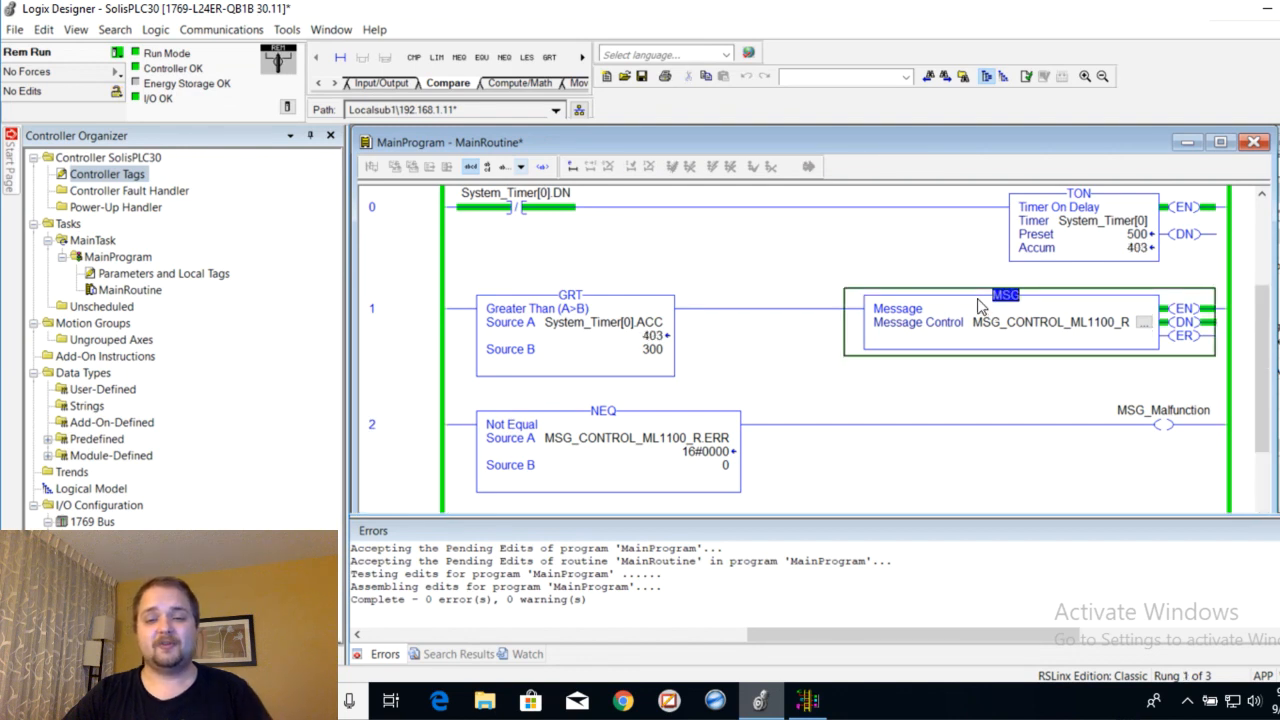
scroll(988, 300, down, 1)
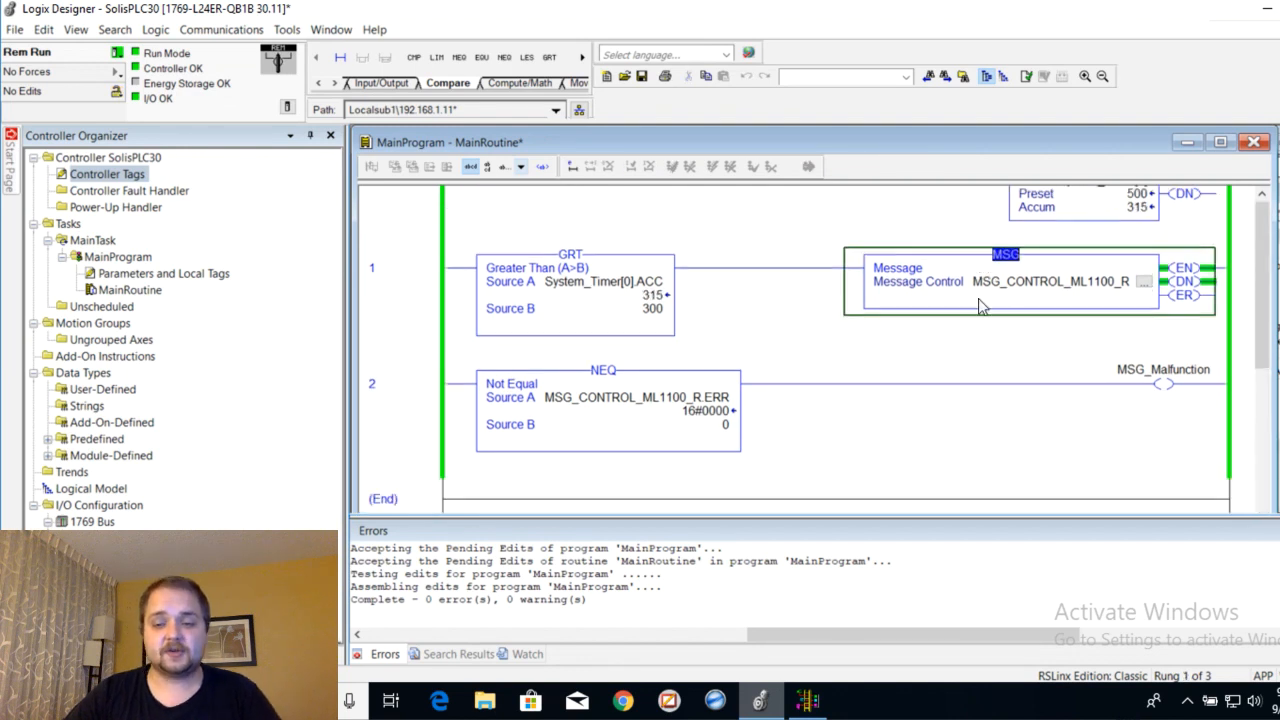
click(1143, 281)
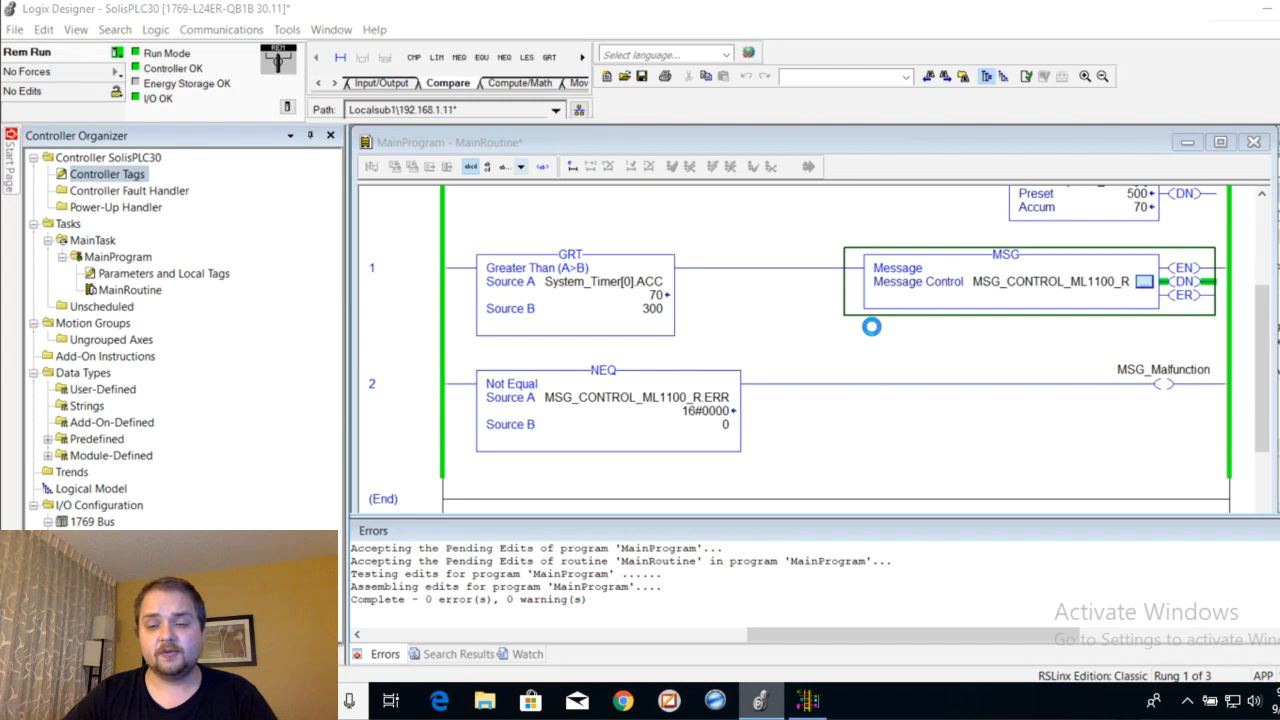